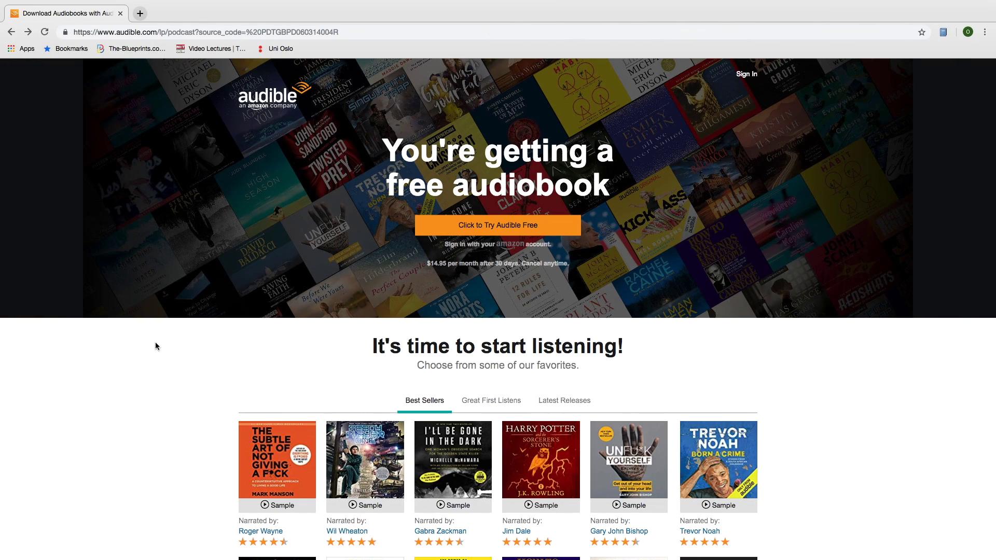
- Scroll down the Audible free-trial page and through the Olav3D audiobook recommendations
{"action": "scroll", "coordinate": [156, 346], "scroll_direction": "down", "scroll_amount": 4}
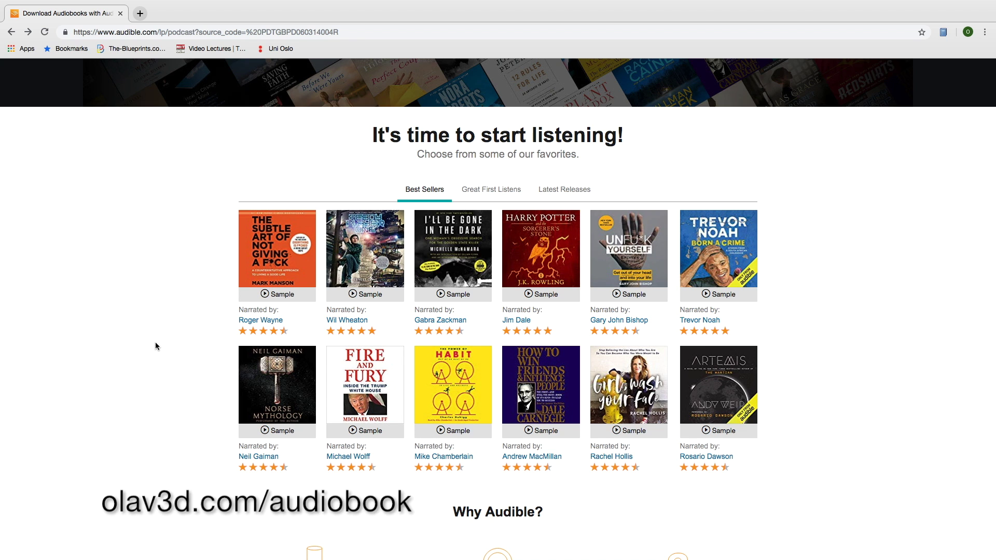
{"action": "scroll", "coordinate": [156, 346], "scroll_direction": "down", "scroll_amount": 5}
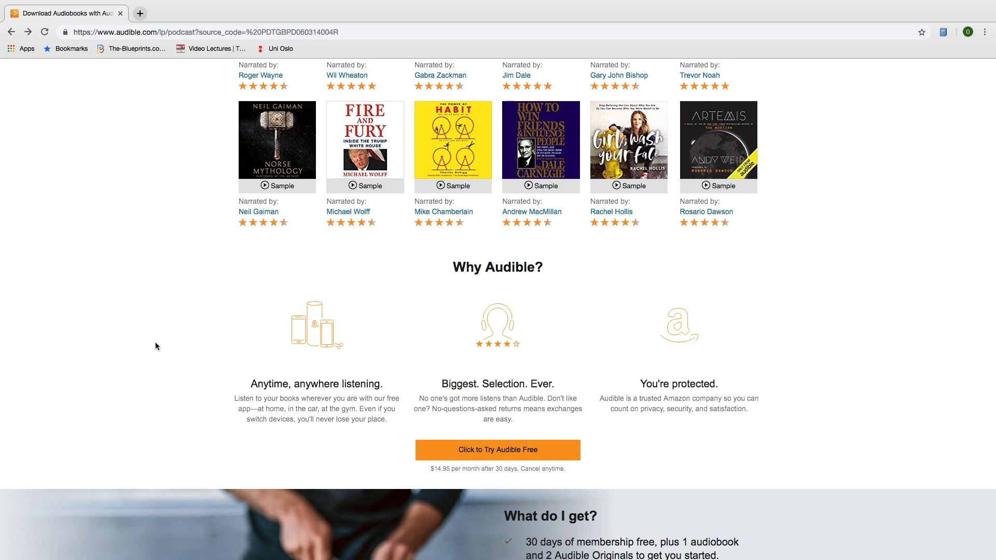
{"action": "scroll", "coordinate": [156, 346], "scroll_direction": "down", "scroll_amount": 4}
{"action": "scroll", "coordinate": [156, 346], "scroll_direction": "down", "scroll_amount": 1}
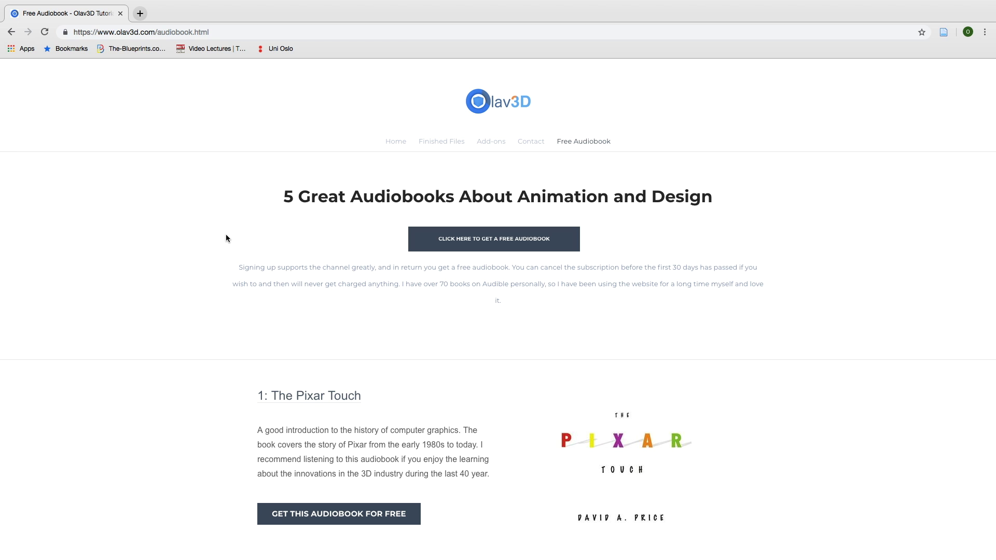
{"action": "scroll", "coordinate": [226, 238], "scroll_direction": "down", "scroll_amount": 2}
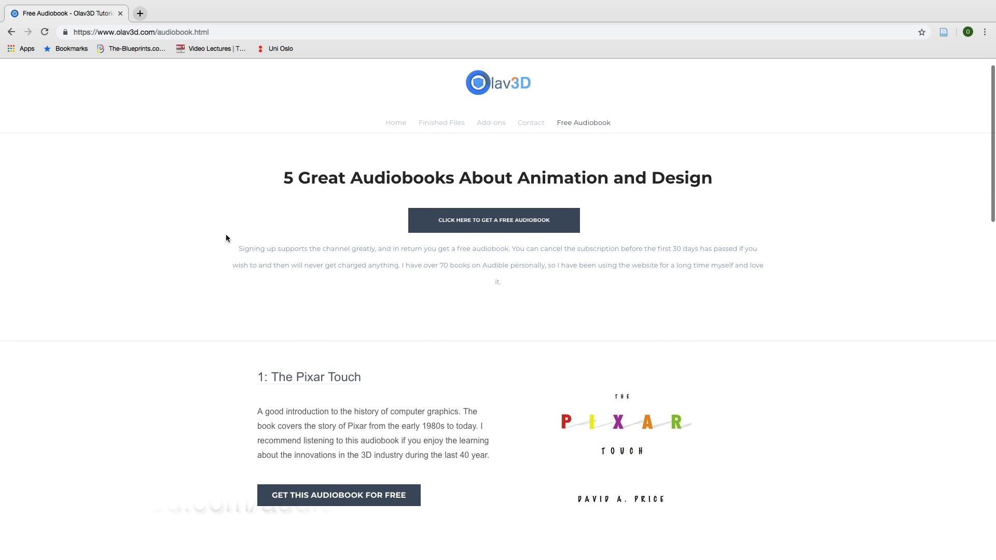
{"action": "scroll", "coordinate": [226, 237], "scroll_direction": "down", "scroll_amount": 2}
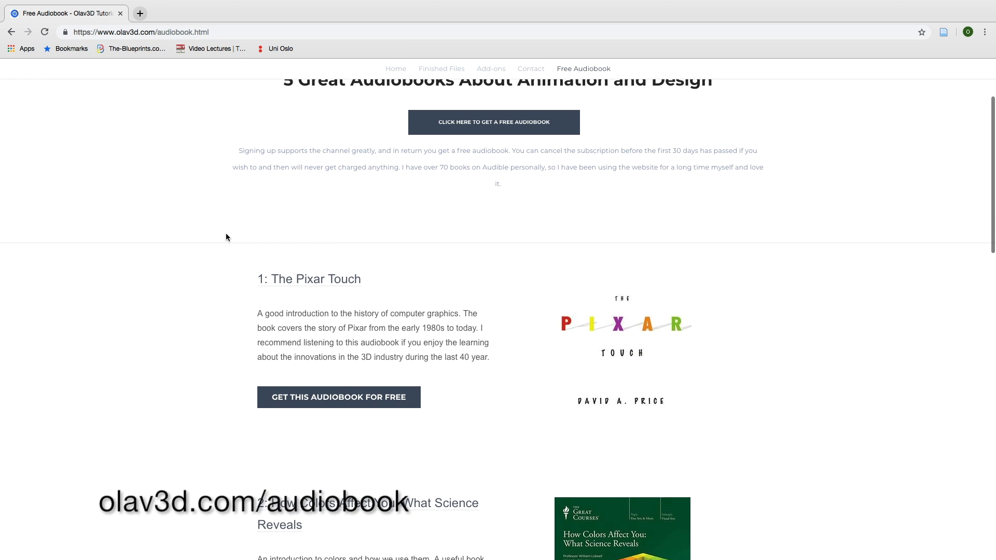
{"action": "scroll", "coordinate": [226, 236], "scroll_direction": "down", "scroll_amount": 1}
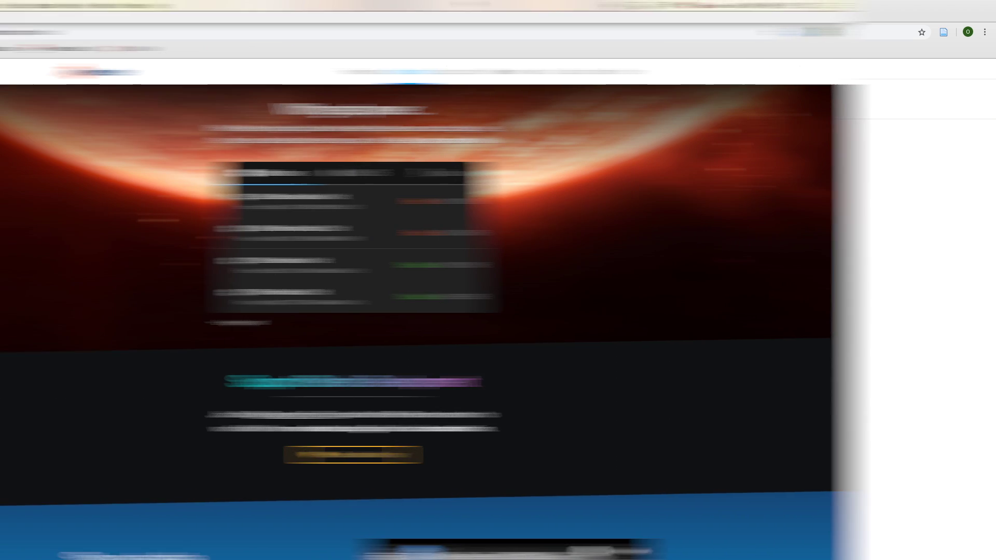
{"action": "scroll", "coordinate": [722, 254], "scroll_direction": "down", "scroll_amount": 1}
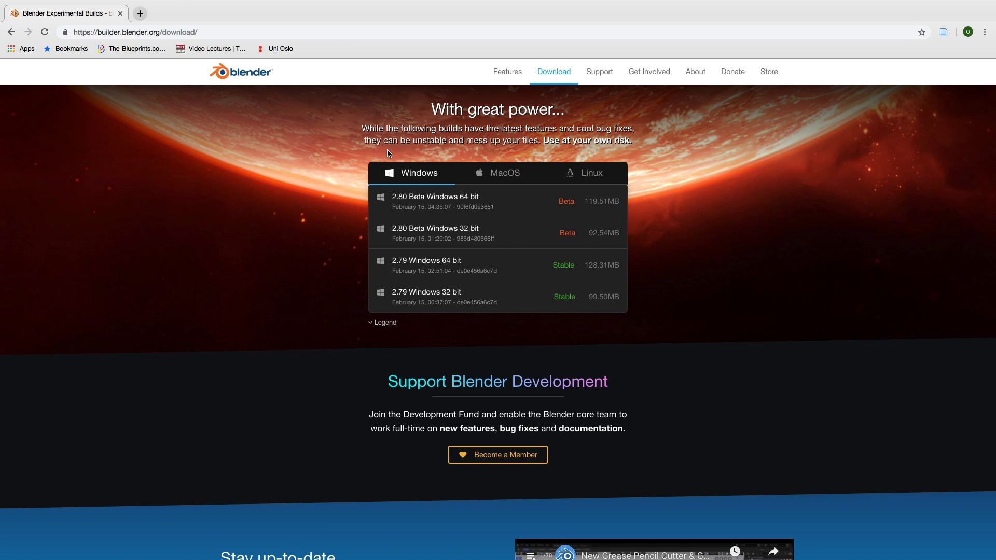
- Switch the experimental builds list to macOS, then to Linux
{"action": "left_click", "coordinate": [480, 171]}
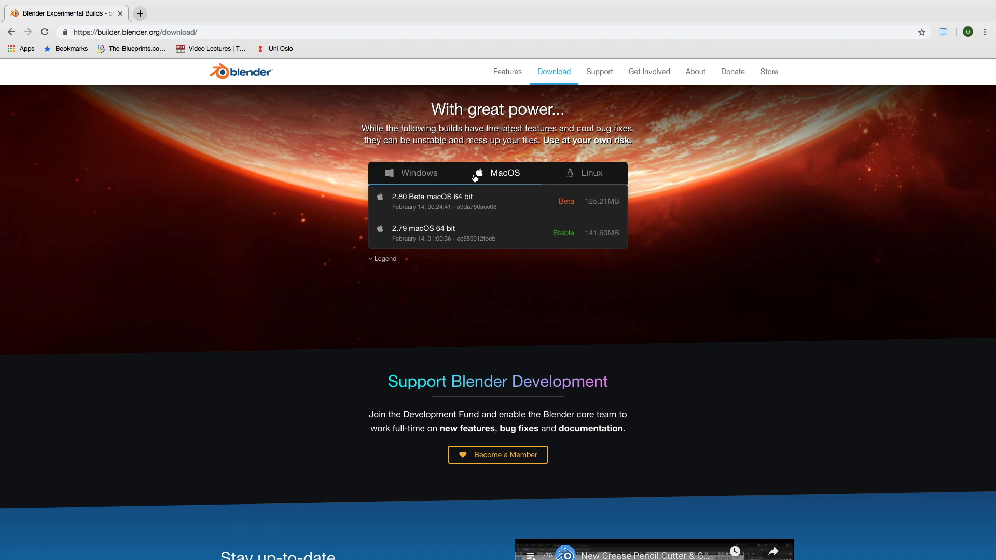
{"action": "left_click", "coordinate": [569, 181]}
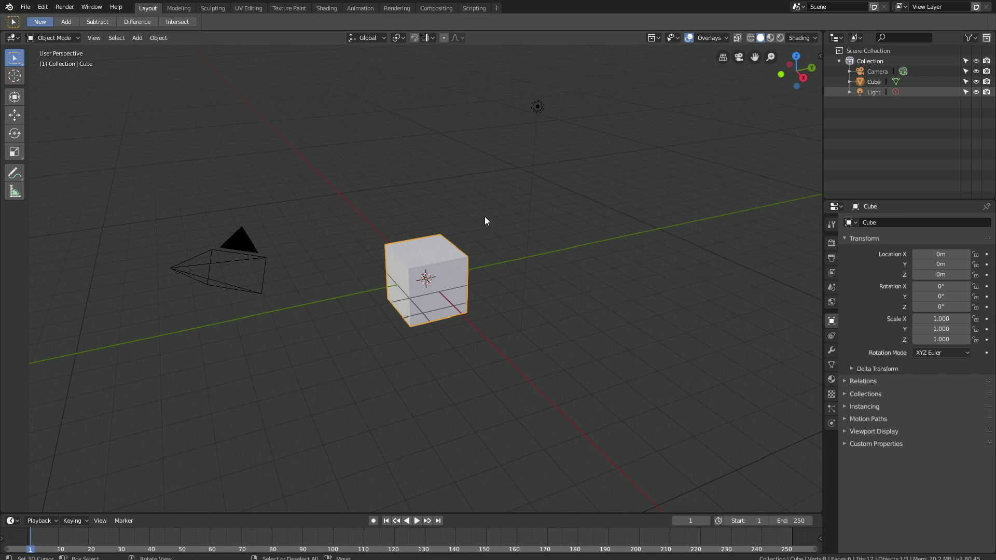
- Delete the default cube and add a UV sphere
{"action": "key", "text": "x"}
{"action": "left_click", "coordinate": [484, 217]}
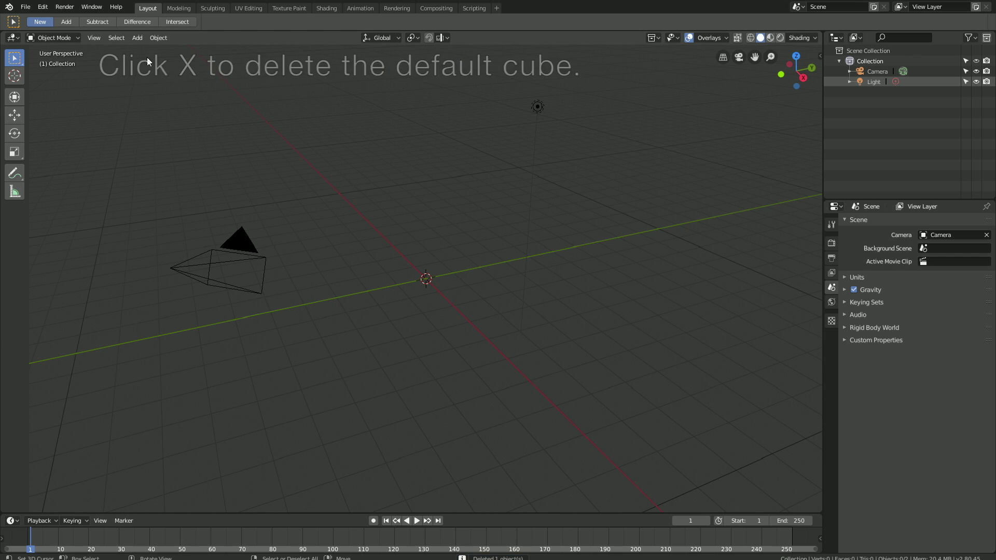
{"action": "left_click", "coordinate": [137, 37]}
{"action": "mouse_move", "coordinate": [174, 50]}
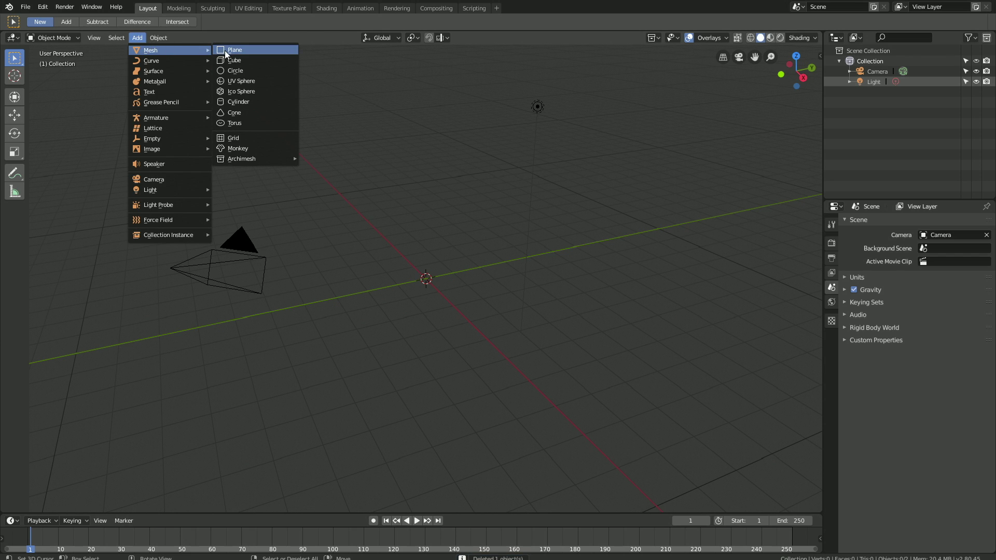
{"action": "left_click", "coordinate": [236, 81]}
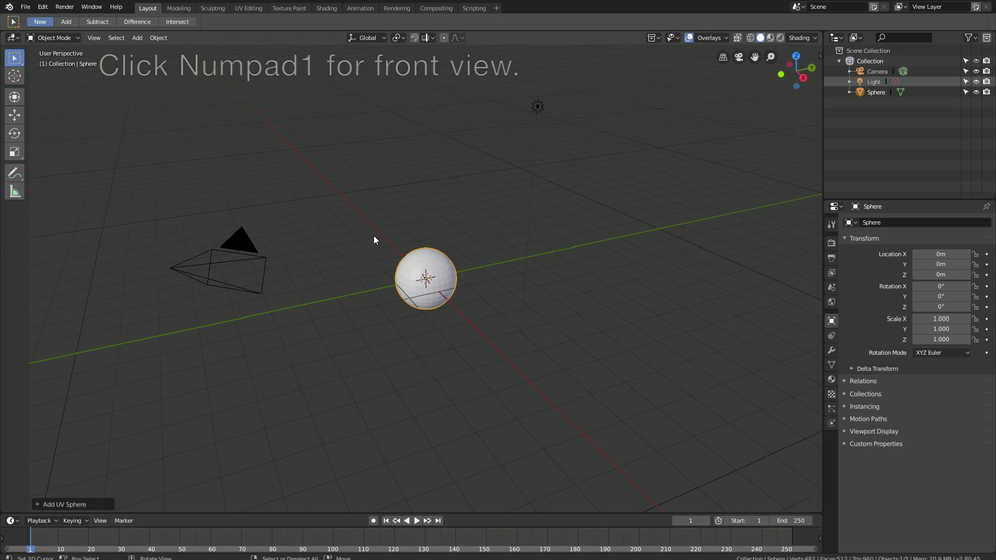
- View the sphere from the front in wireframe and enter Edit Mode
{"action": "key", "text": "KP_1"}
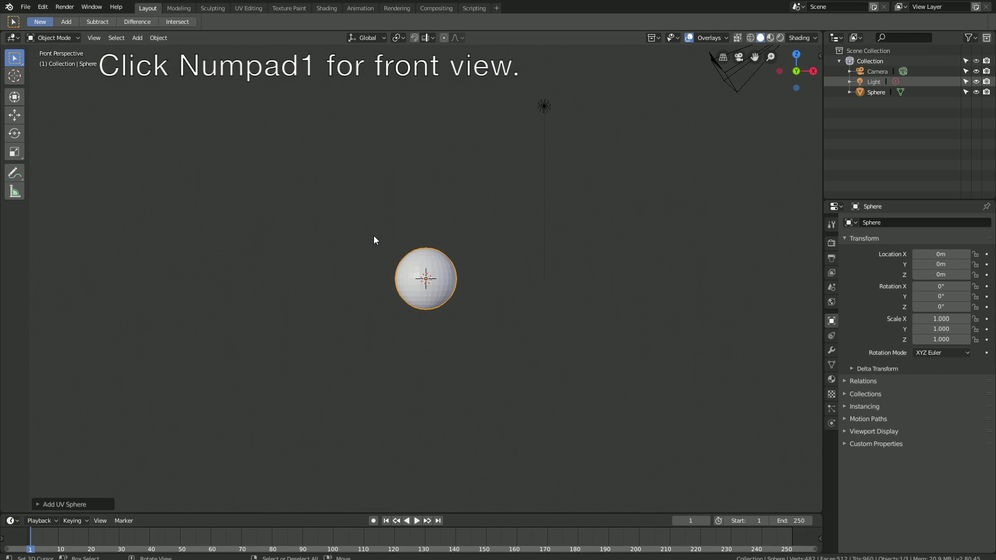
{"action": "left_click", "coordinate": [751, 39]}
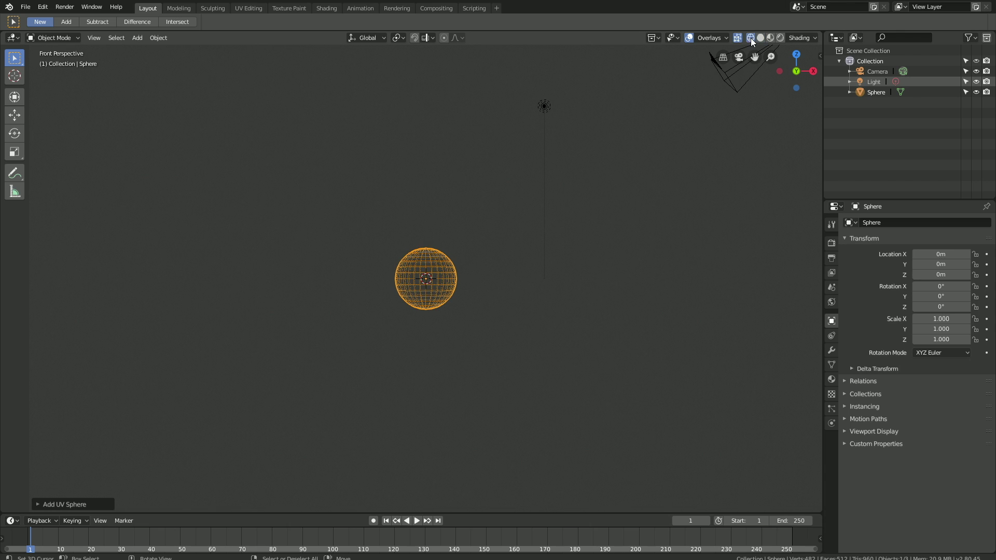
{"action": "scroll", "coordinate": [430, 278], "scroll_direction": "up", "scroll_amount": 7}
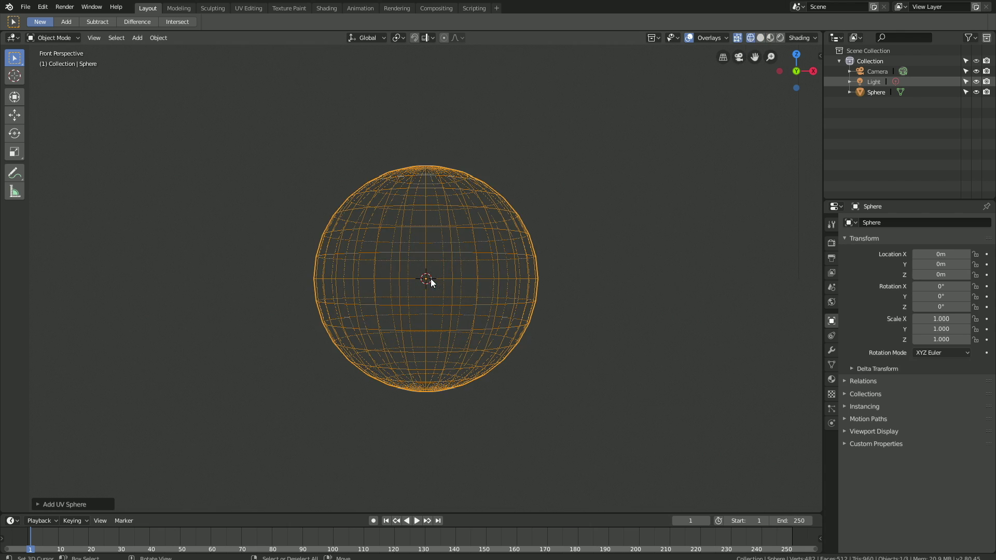
{"action": "left_click", "coordinate": [58, 38]}
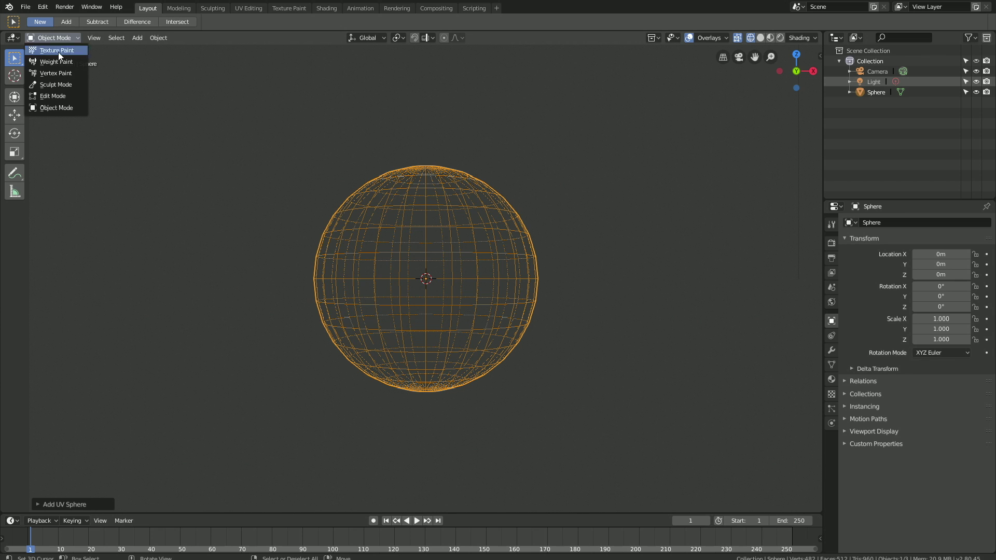
{"action": "left_click", "coordinate": [57, 96]}
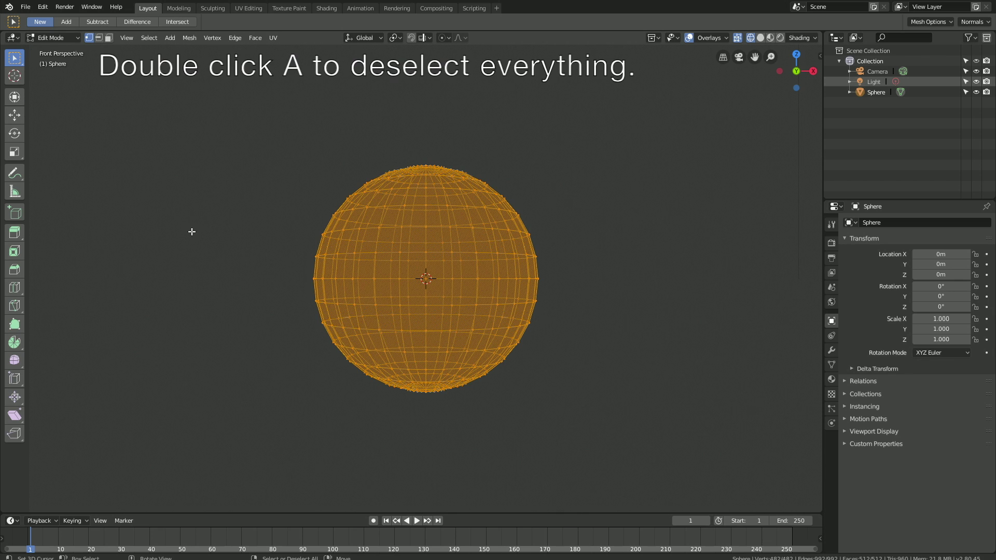
- Box-select and delete the faces of the sphere's lower half, then return to Object Mode
{"action": "key", "text": "a"}
{"action": "key", "text": "a"}
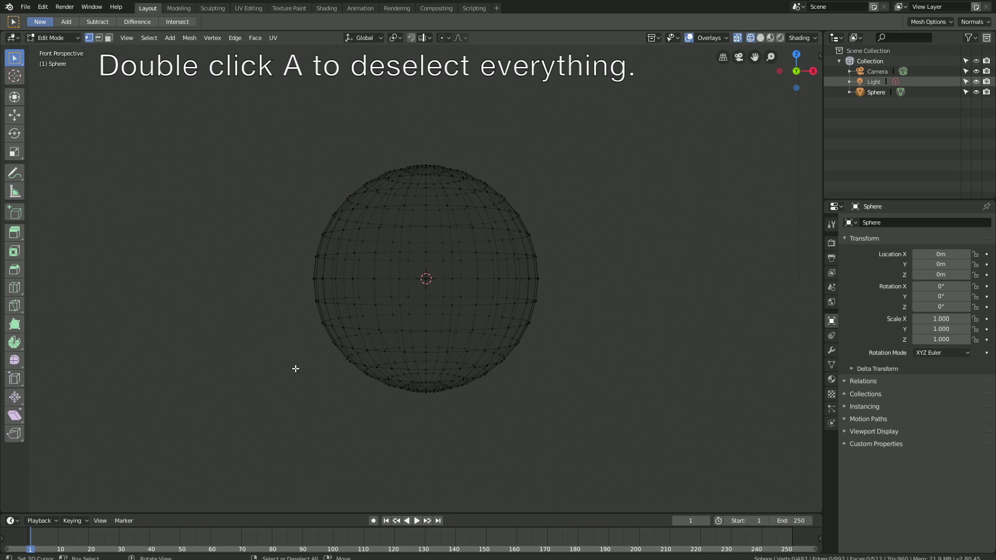
{"action": "key", "text": "b"}
{"action": "left_click_drag", "start_coordinate": [196, 406], "coordinate": [659, 266]}
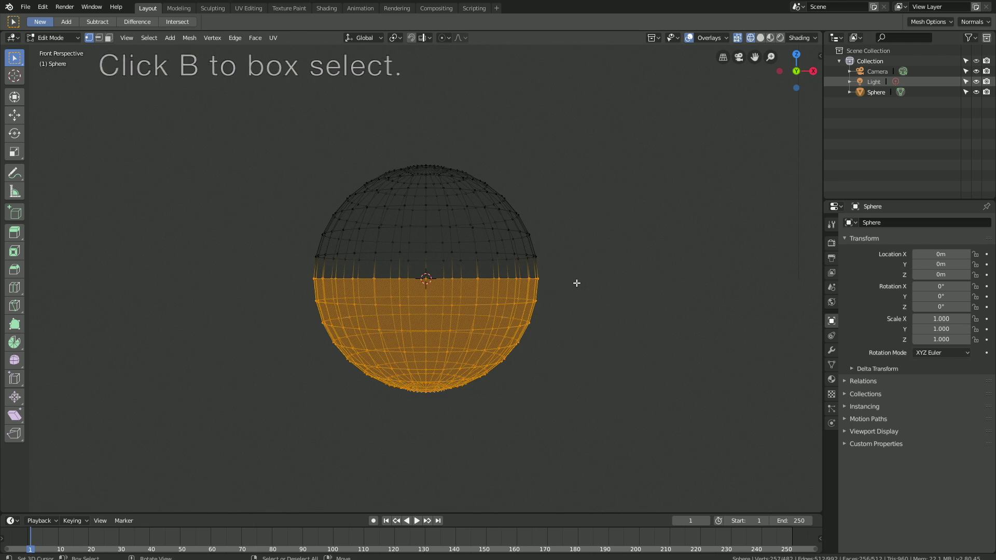
{"action": "key", "text": "x"}
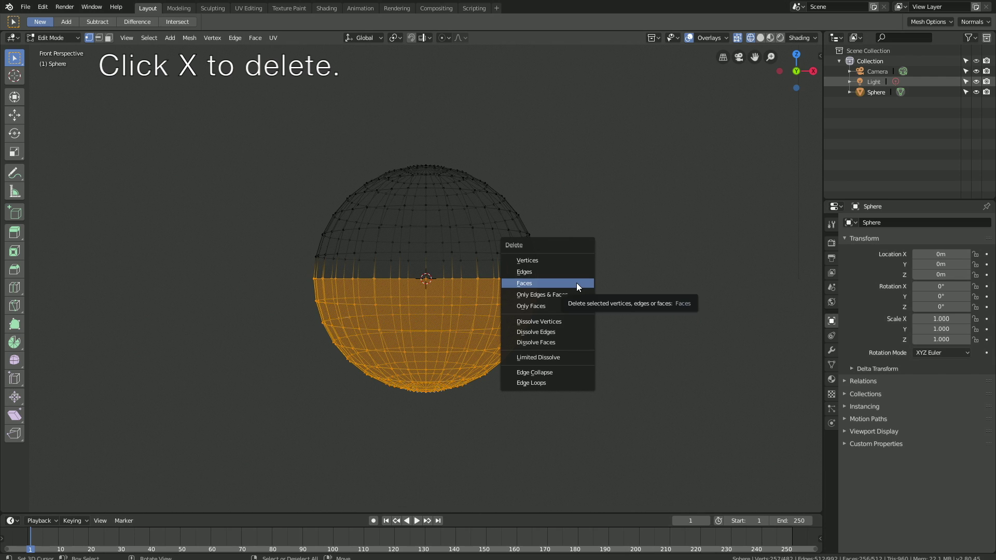
{"action": "left_click", "coordinate": [577, 282]}
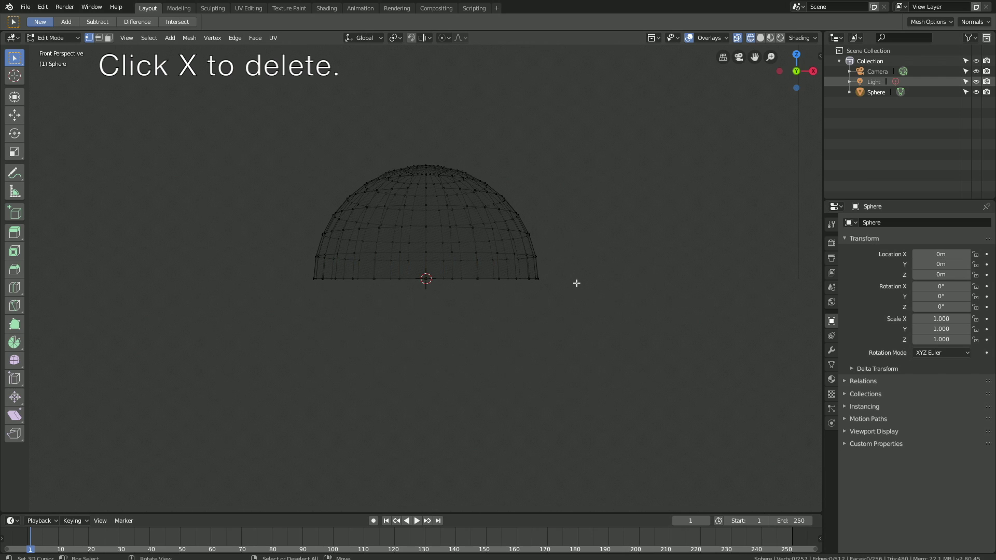
{"action": "left_click", "coordinate": [41, 39]}
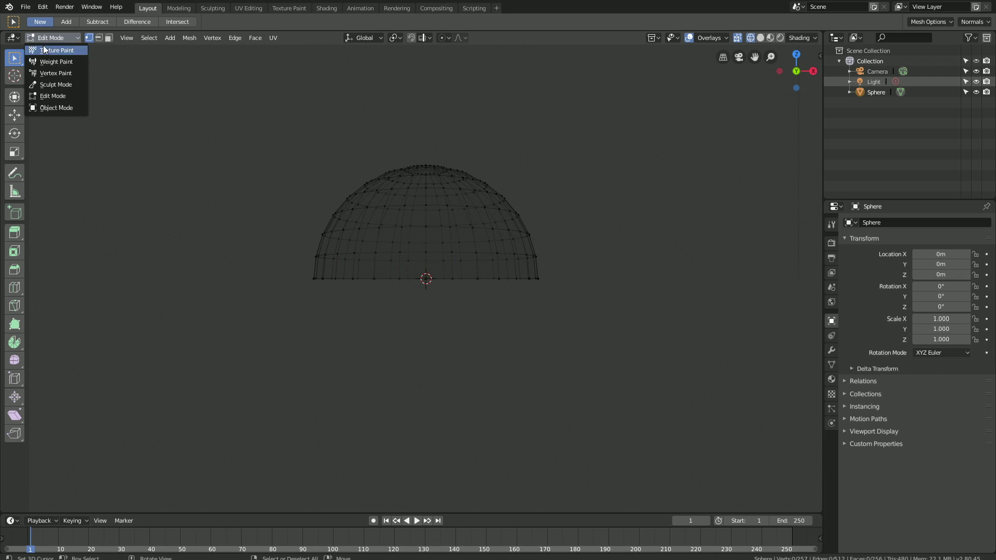
{"action": "left_click", "coordinate": [47, 106]}
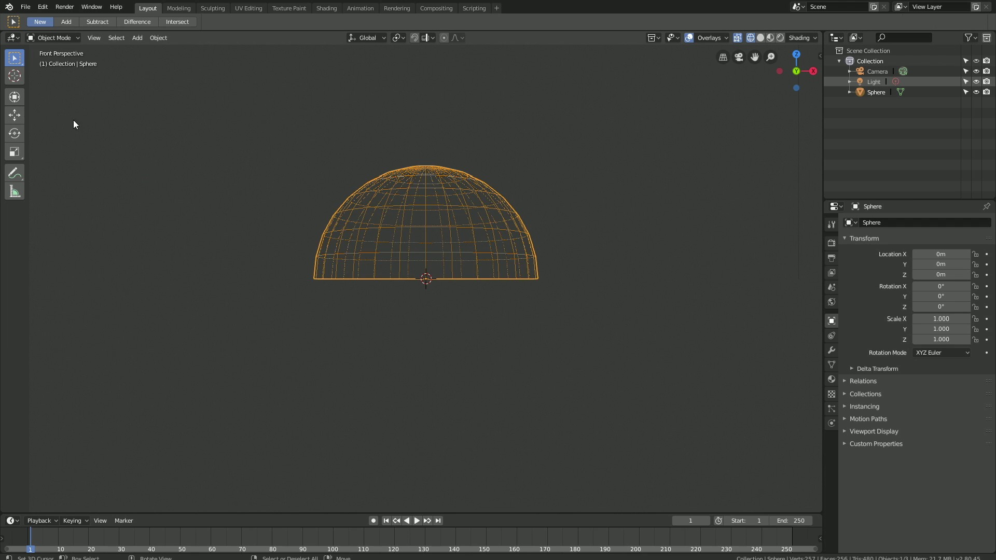
- Add a Subdivision Surface modifier at level 3 for viewport and render, then apply it
{"action": "left_click", "coordinate": [760, 38]}
{"action": "middle_click_drag", "start_coordinate": [583, 146], "coordinate": [606, 172]}
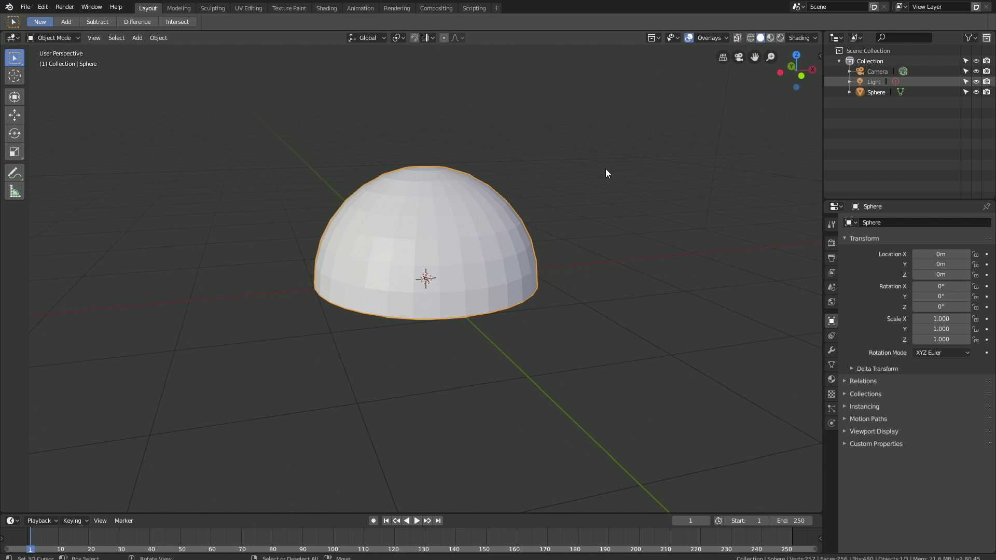
{"action": "left_click", "coordinate": [831, 353]}
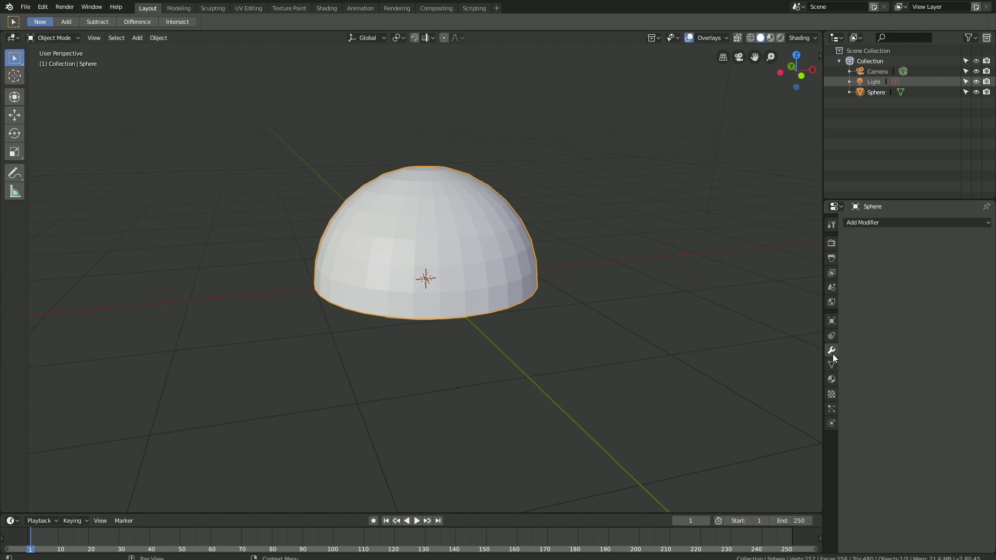
{"action": "left_click", "coordinate": [881, 223]}
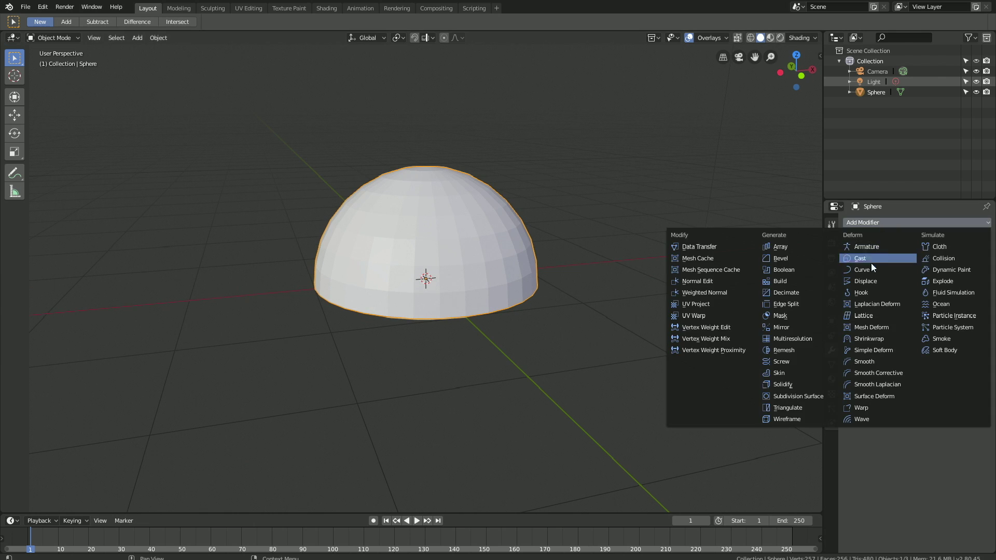
{"action": "left_click", "coordinate": [811, 396]}
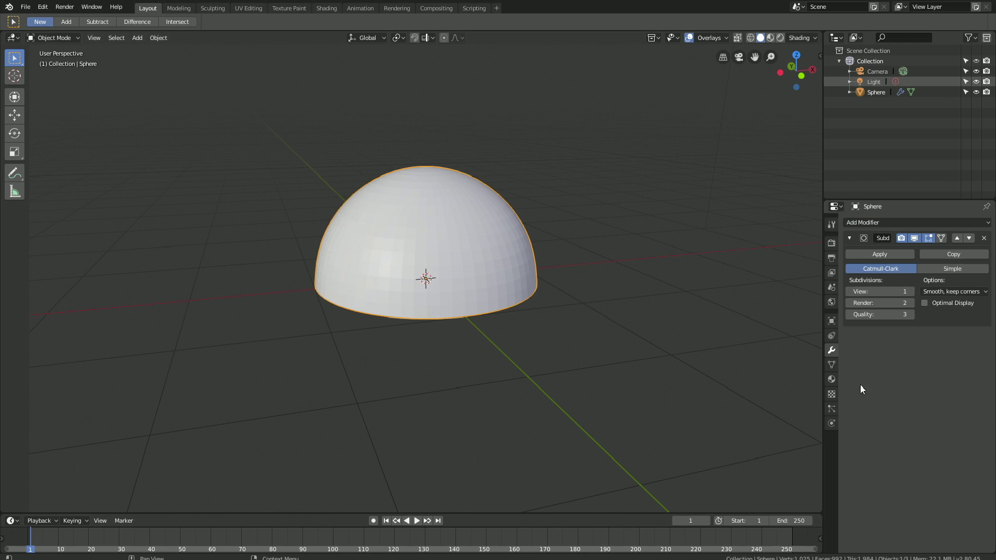
{"action": "left_click", "coordinate": [911, 292]}
{"action": "left_click", "coordinate": [911, 292]}
{"action": "left_click", "coordinate": [911, 302]}
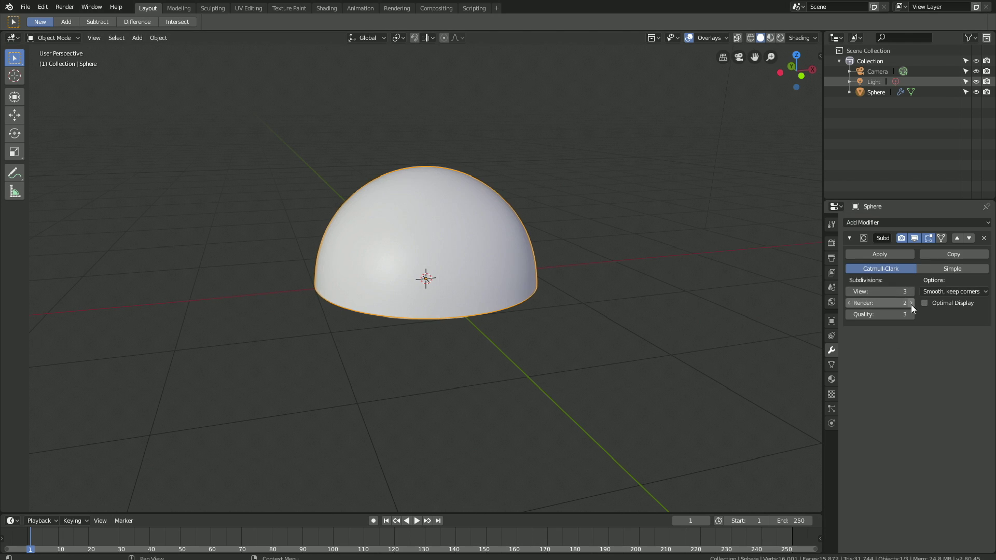
{"action": "left_click", "coordinate": [895, 254]}
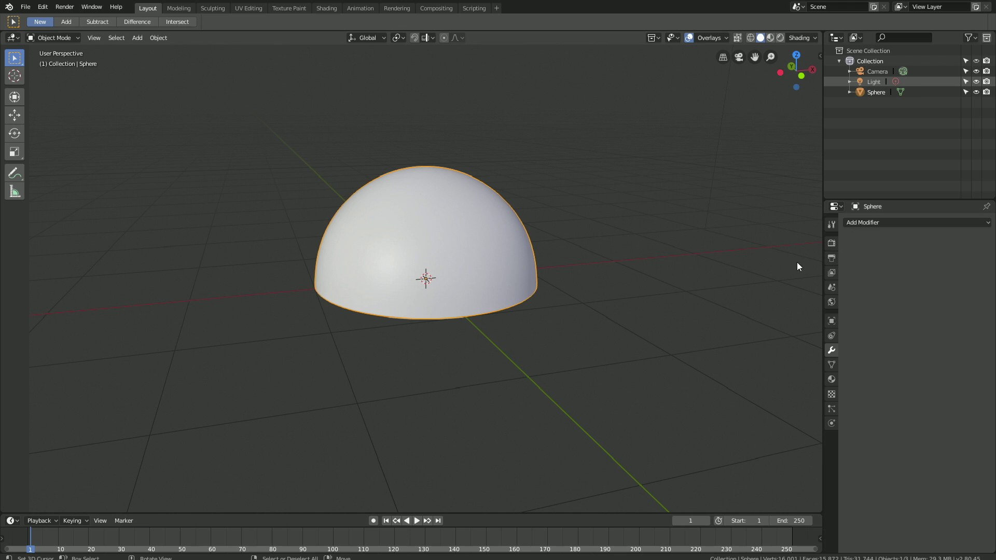
{"action": "scroll", "coordinate": [578, 216], "scroll_direction": "down", "scroll_amount": 3}
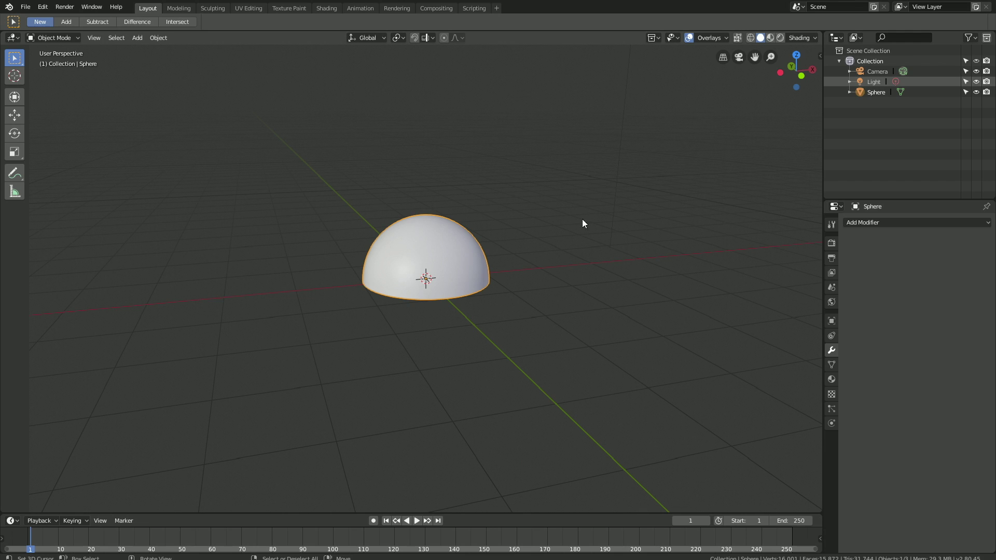
- Add a new Hair particle system with Advanced enabled and hair length 1.5
{"action": "left_click", "coordinate": [832, 408]}
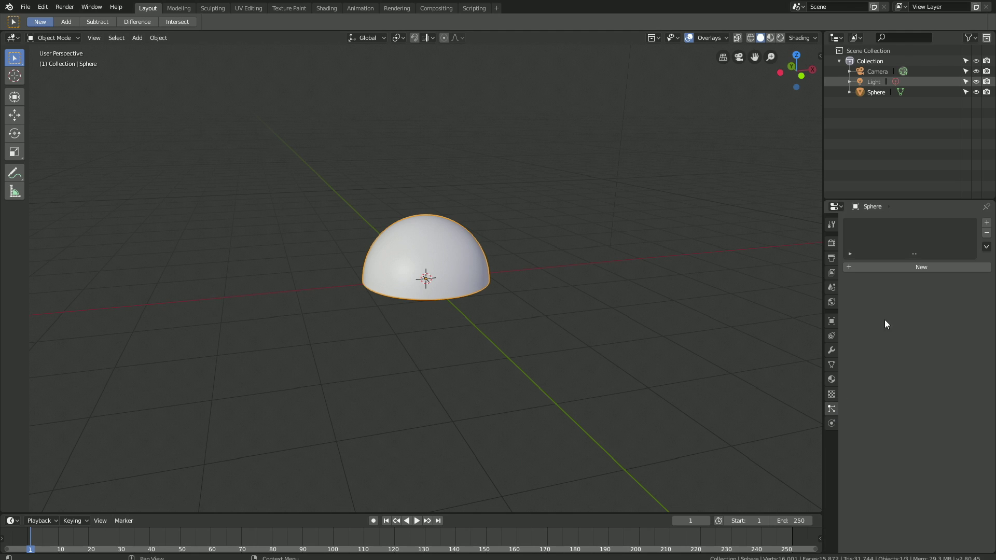
{"action": "left_click", "coordinate": [888, 267]}
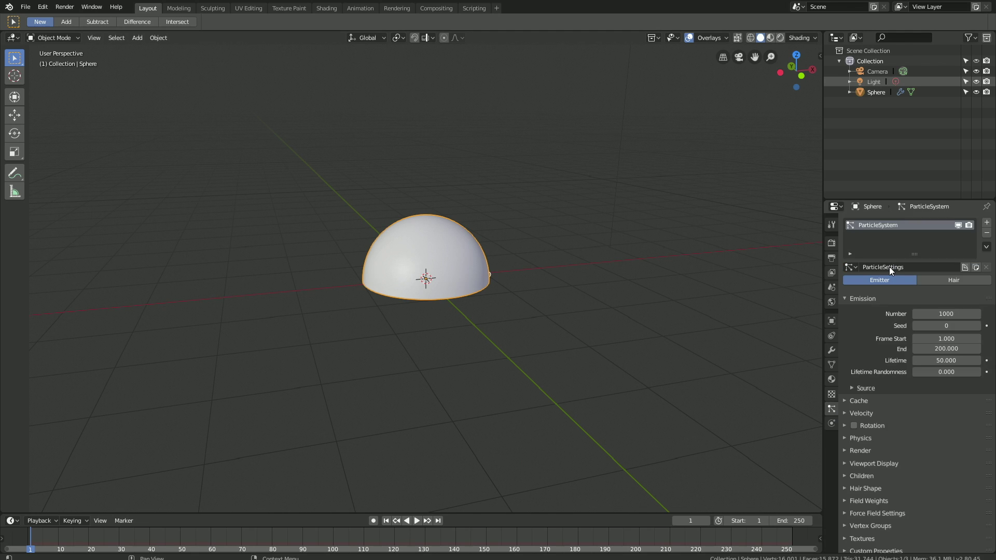
{"action": "left_click", "coordinate": [929, 279]}
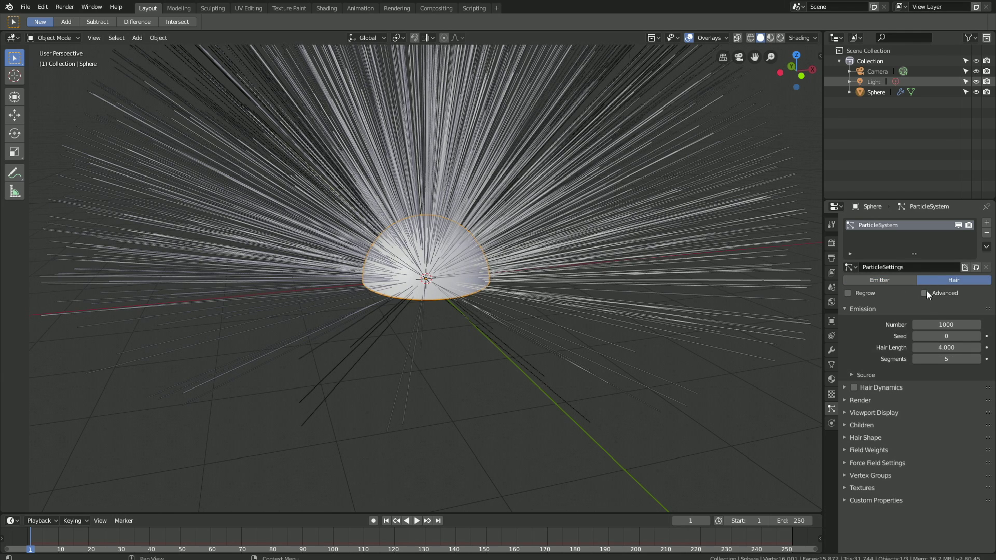
{"action": "left_click", "coordinate": [925, 292]}
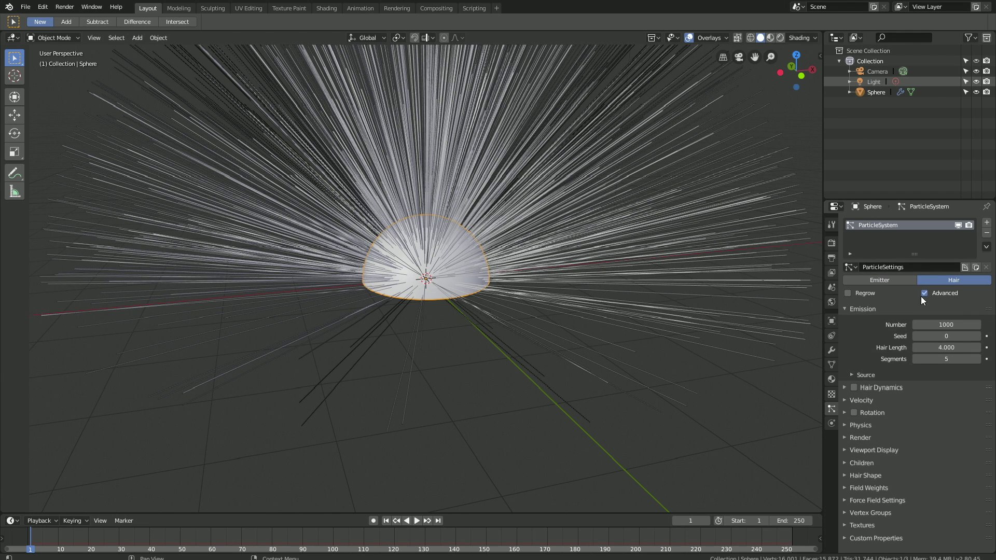
{"action": "left_click", "coordinate": [958, 348]}
{"action": "type", "text": "1.5"}
{"action": "key", "text": "Return"}
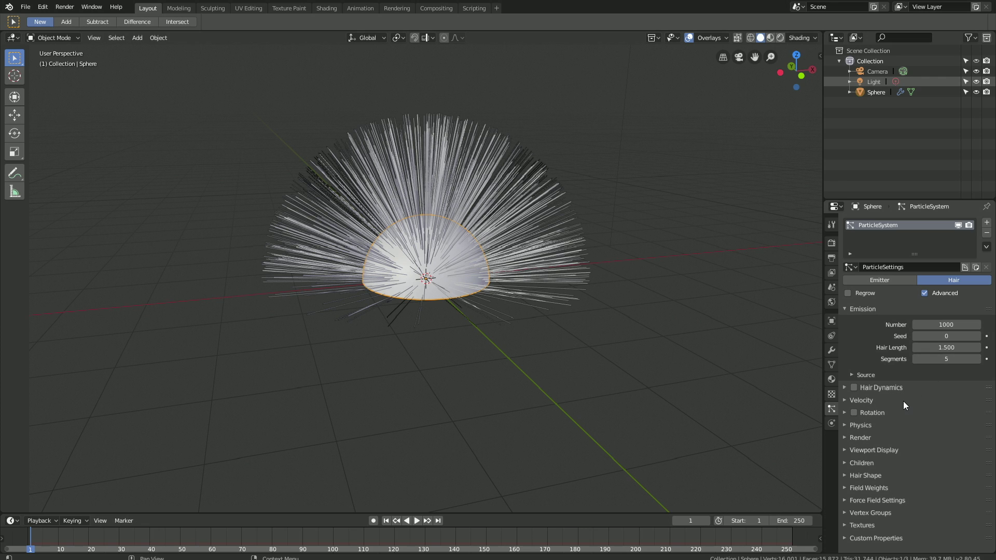
- Set velocity randomness to 0.1 and Brownian force to 0.2
{"action": "left_click", "coordinate": [903, 400]}
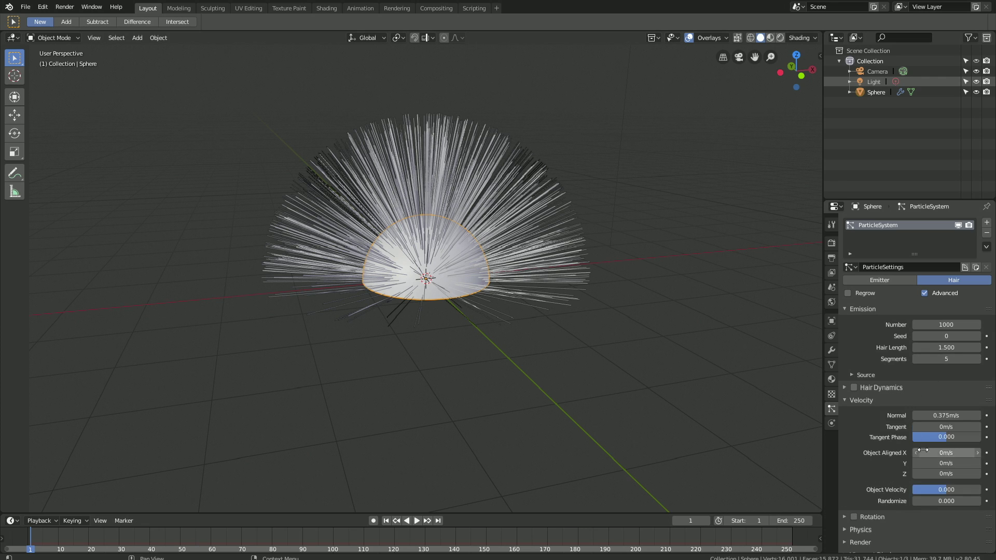
{"action": "left_click", "coordinate": [940, 501]}
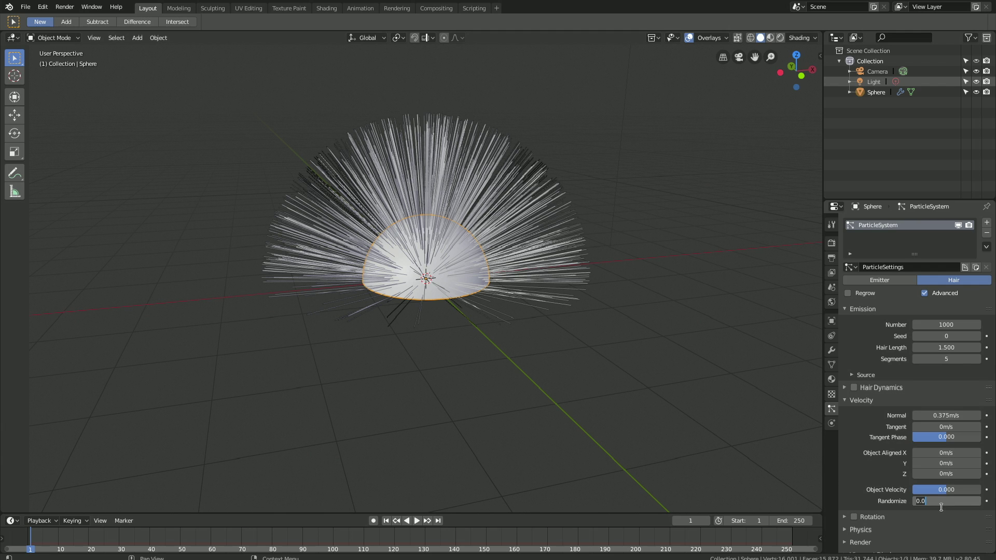
{"action": "type", "text": ".1"}
{"action": "key", "text": "Return"}
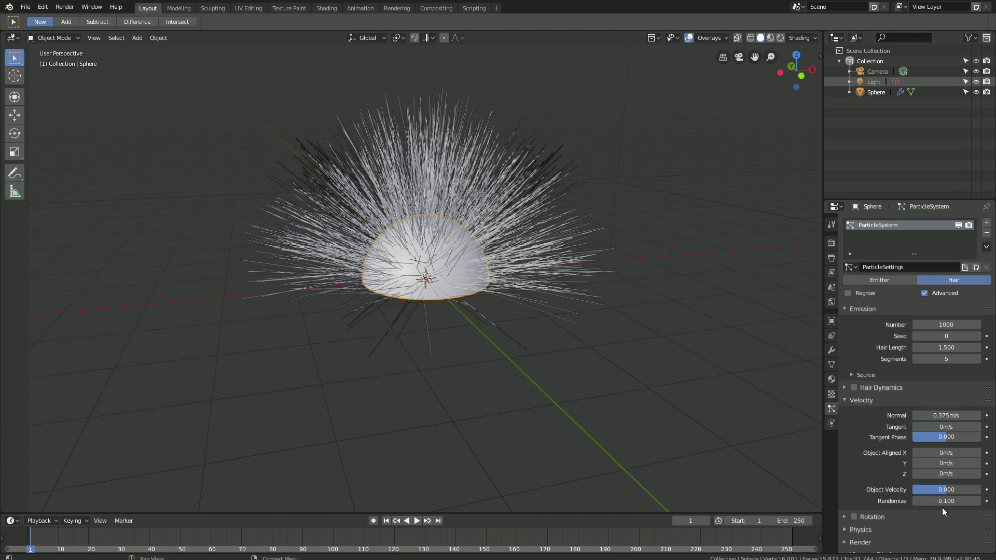
{"action": "scroll", "coordinate": [880, 453], "scroll_direction": "down", "scroll_amount": 5}
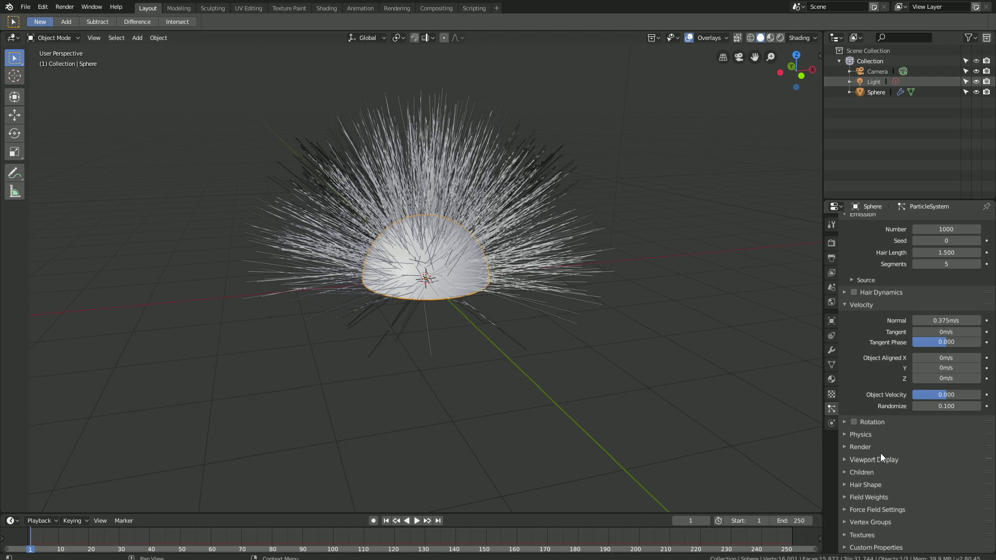
{"action": "left_click", "coordinate": [861, 434]}
{"action": "scroll", "coordinate": [881, 437], "scroll_direction": "down", "scroll_amount": 5}
{"action": "left_click", "coordinate": [934, 404]}
{"action": "type", "text": "0.0"}
{"action": "type", "text": "."}
{"action": "type", "text": "2"}
{"action": "key", "text": "Return"}
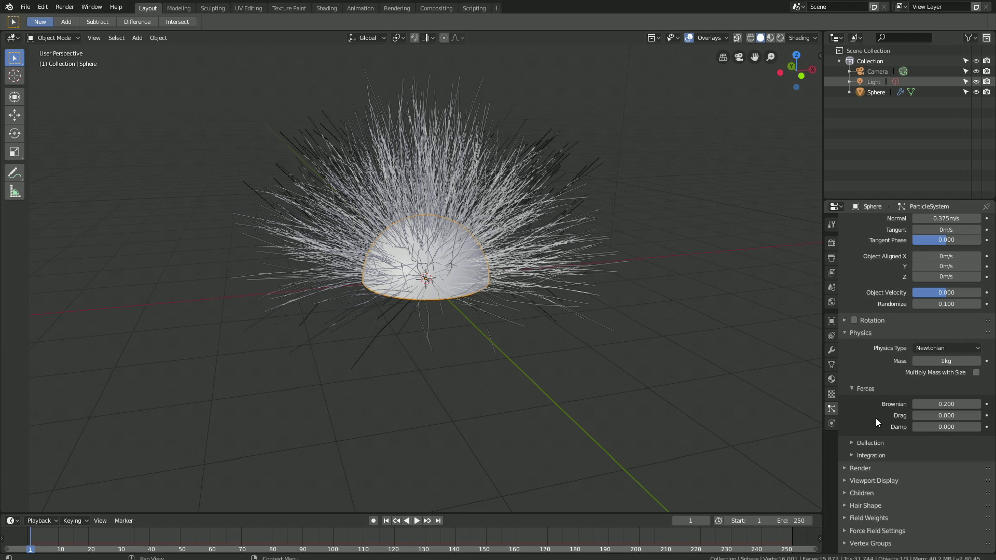
- Set both render path steps and viewport strand steps to 7
{"action": "left_click", "coordinate": [870, 468]}
{"action": "scroll", "coordinate": [889, 477], "scroll_direction": "down", "scroll_amount": 6}
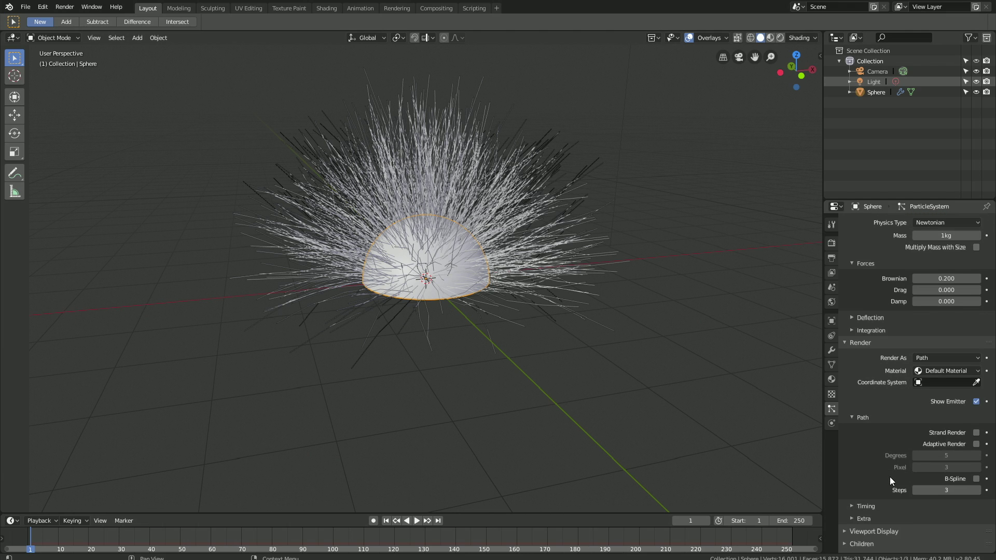
{"action": "left_click", "coordinate": [948, 491]}
{"action": "type", "text": "7"}
{"action": "key", "text": "Return"}
{"action": "scroll", "coordinate": [946, 497], "scroll_direction": "down", "scroll_amount": 3}
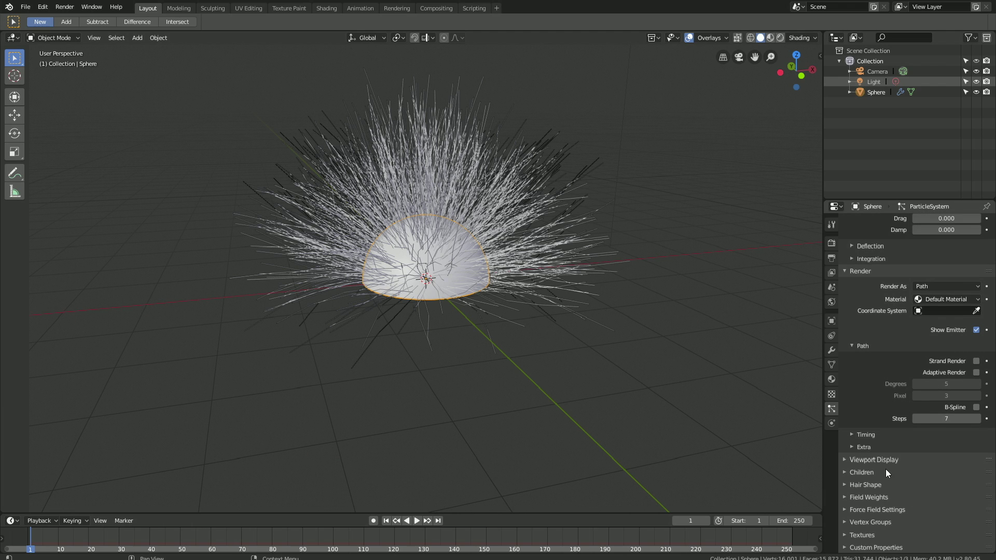
{"action": "left_click", "coordinate": [888, 462]}
{"action": "scroll", "coordinate": [887, 462], "scroll_direction": "down", "scroll_amount": 4}
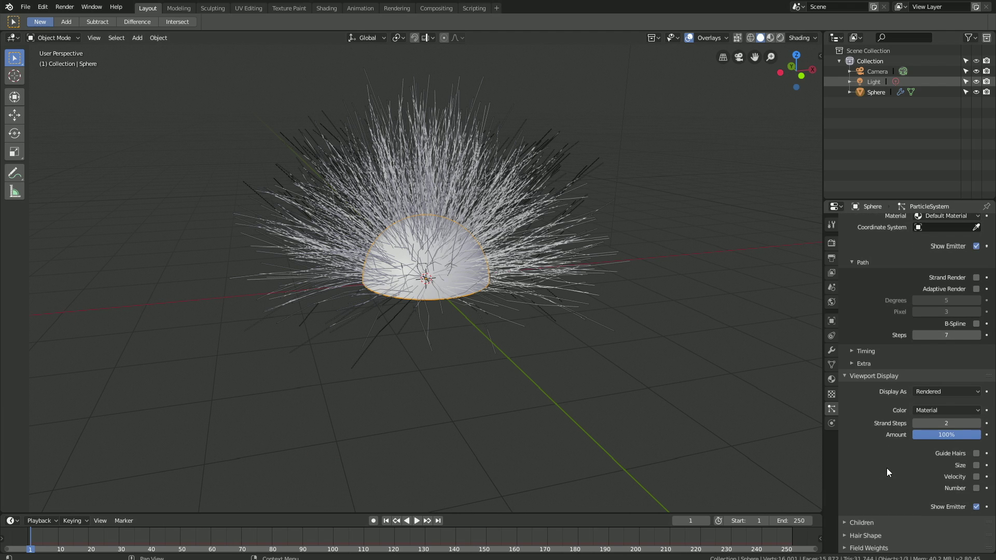
{"action": "left_click", "coordinate": [926, 421]}
{"action": "type", "text": "7"}
{"action": "key", "text": "Return"}
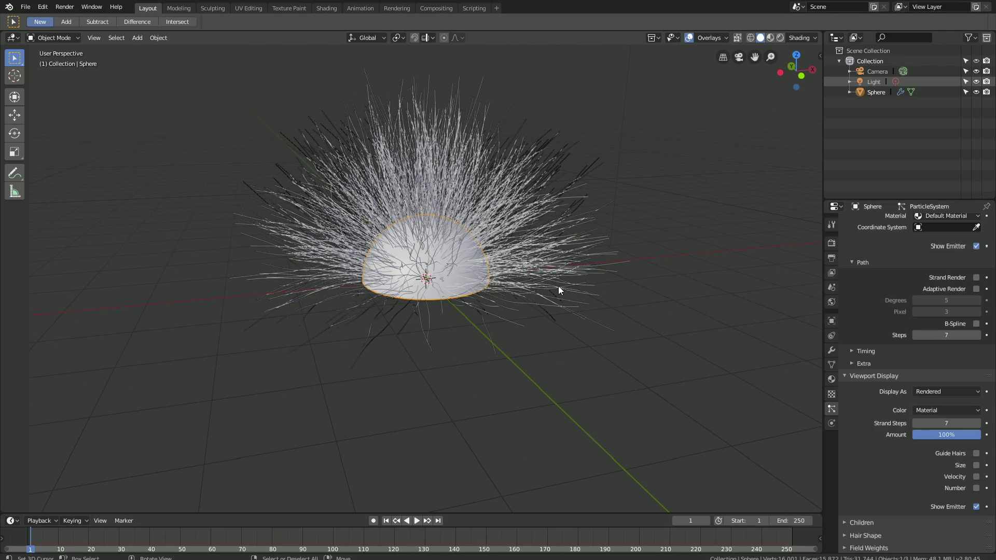
{"action": "scroll", "coordinate": [558, 286], "scroll_direction": "up", "scroll_amount": 5}
{"action": "scroll", "coordinate": [548, 292], "scroll_direction": "down", "scroll_amount": 3}
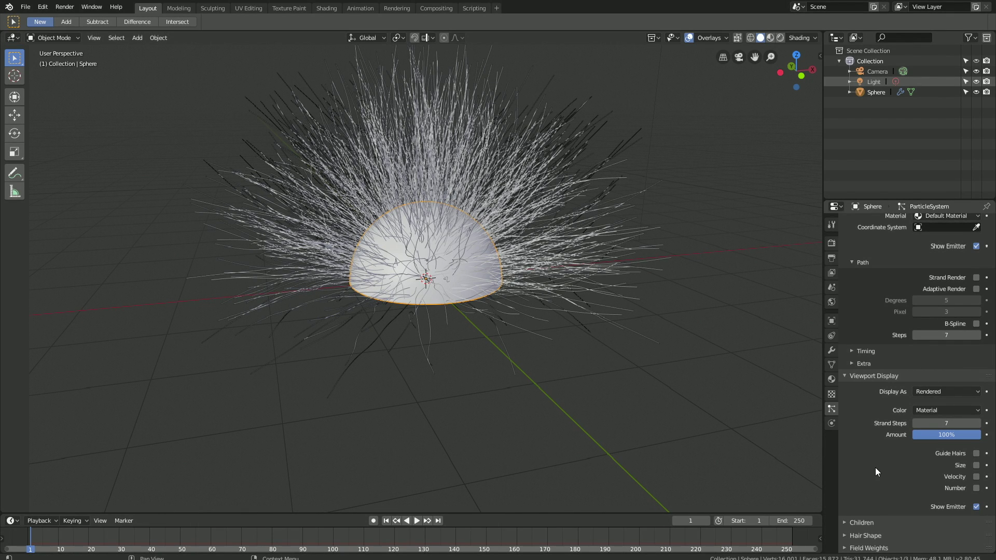
- Enable Interpolated child hairs with a render amount of 250
{"action": "scroll", "coordinate": [875, 468], "scroll_direction": "down", "scroll_amount": 2}
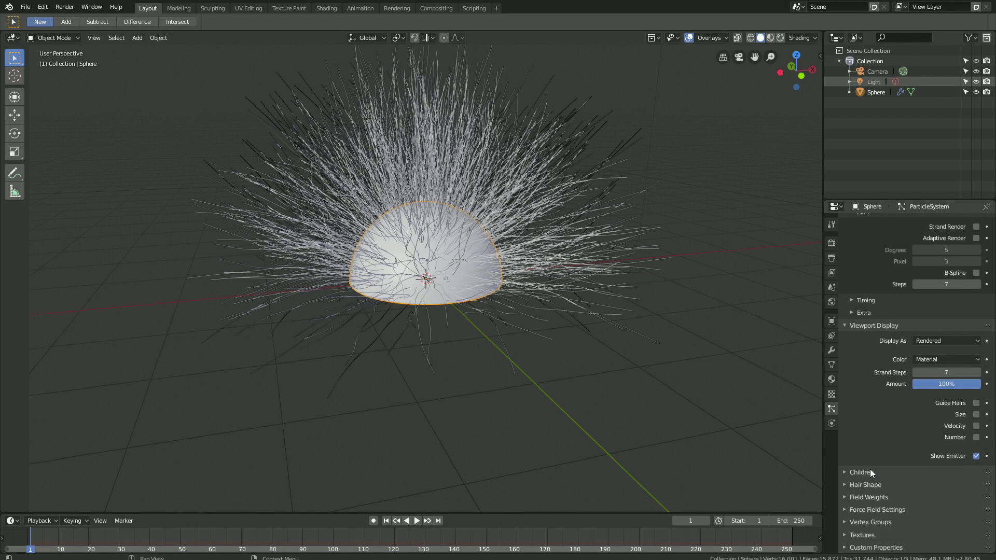
{"action": "left_click", "coordinate": [869, 469]}
{"action": "left_click", "coordinate": [965, 489]}
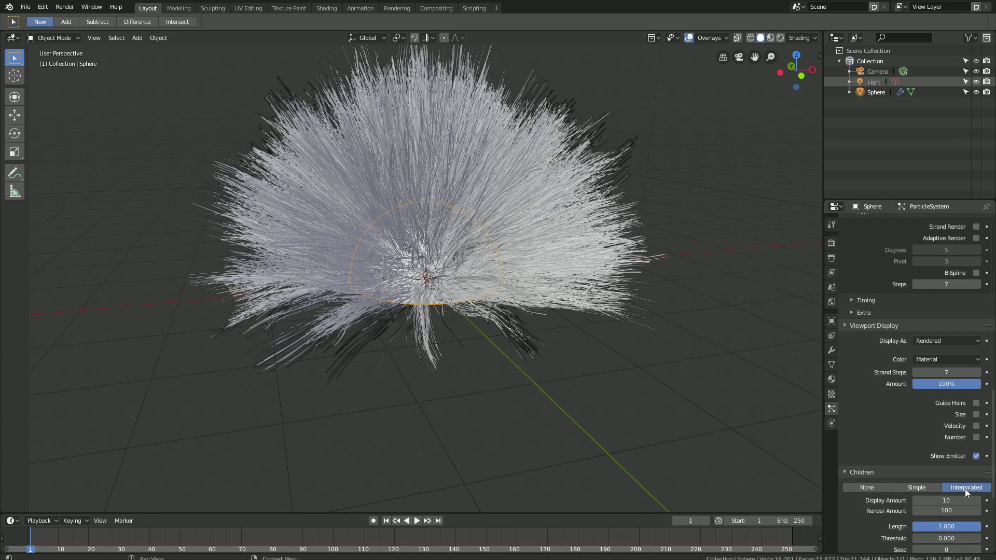
{"action": "scroll", "coordinate": [941, 473], "scroll_direction": "down", "scroll_amount": 4}
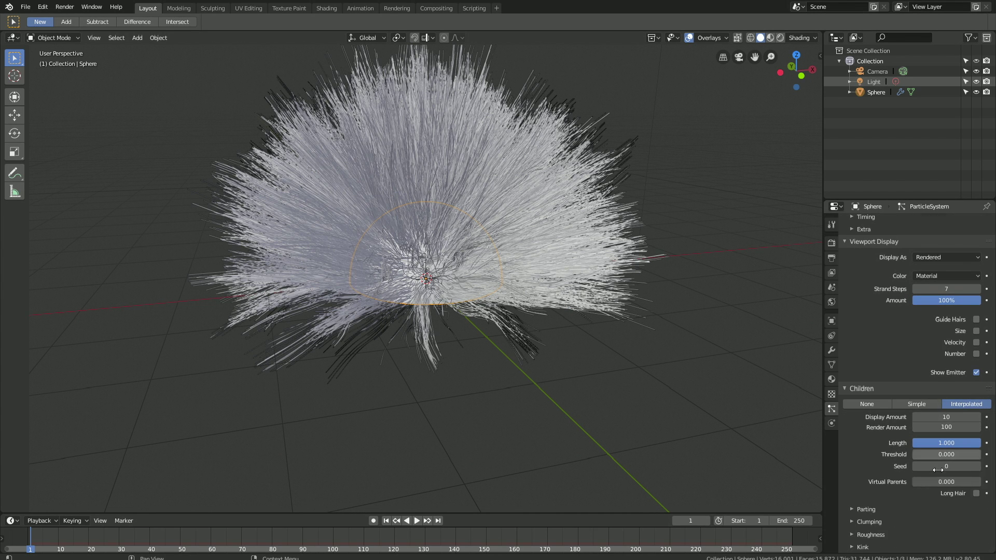
{"action": "left_click", "coordinate": [948, 429]}
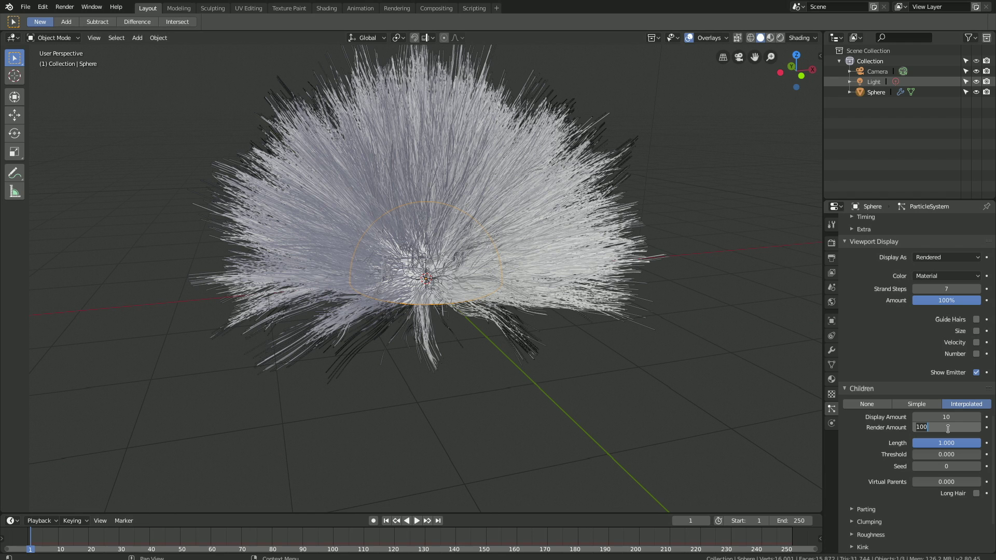
{"action": "type", "text": "250"}
{"action": "key", "text": "Return"}
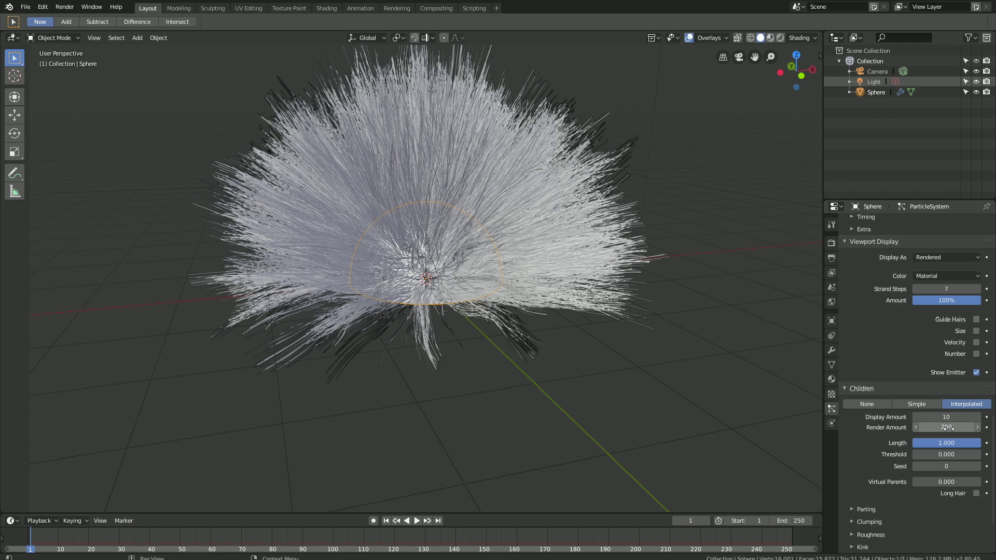
{"action": "scroll", "coordinate": [947, 430], "scroll_direction": "down", "scroll_amount": 3}
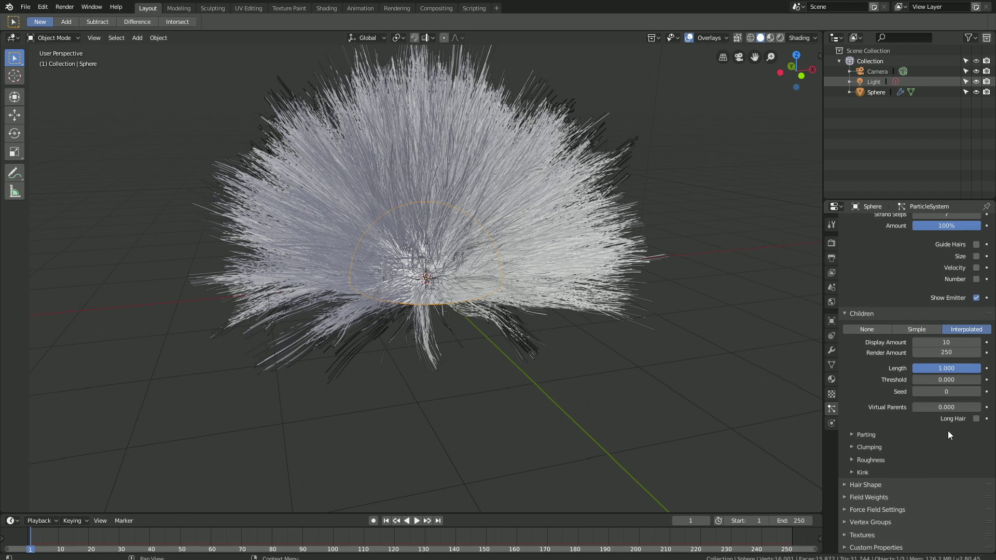
{"action": "left_click", "coordinate": [870, 469]}
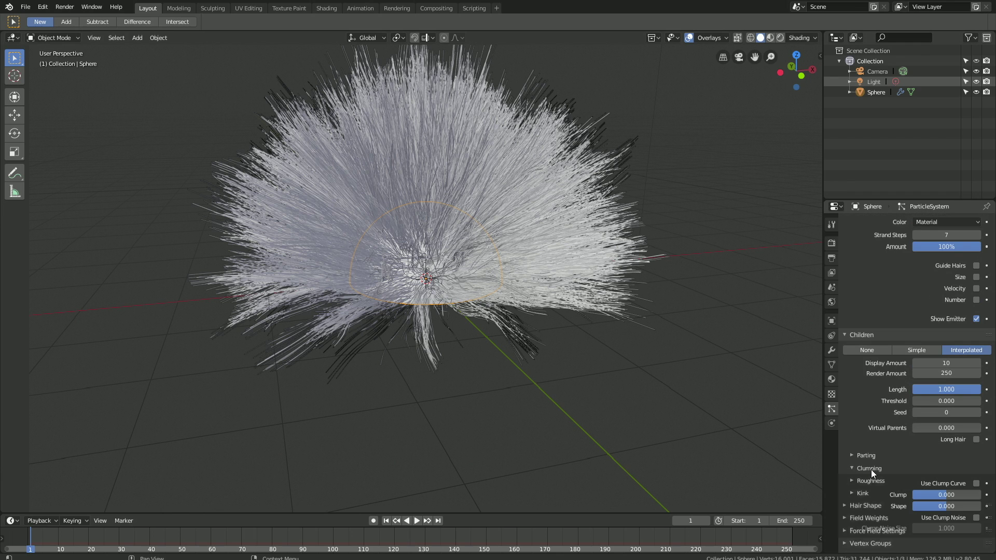
- Set the child hair clump amount to 0.45
{"action": "left_click", "coordinate": [942, 494]}
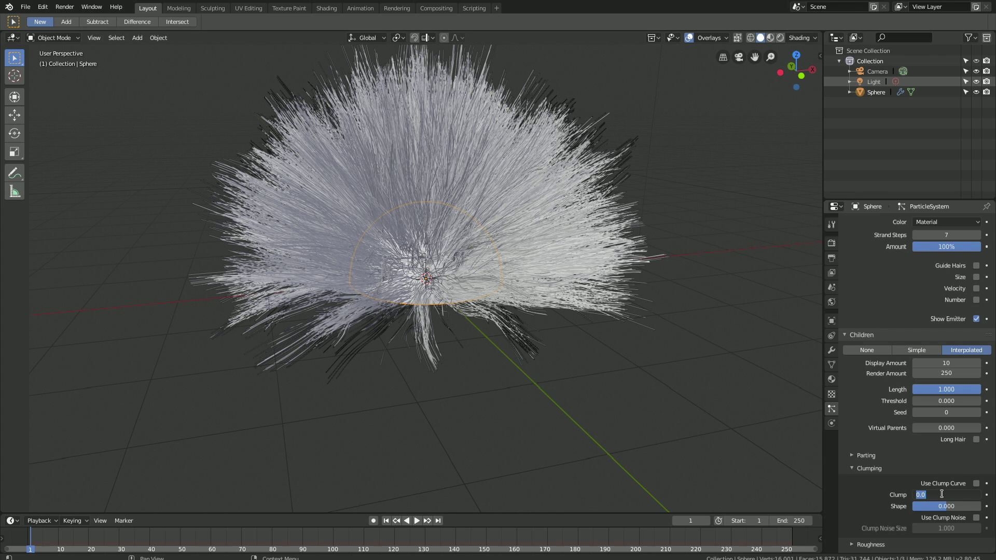
{"action": "type", "text": ".45"}
{"action": "key", "text": "Return"}
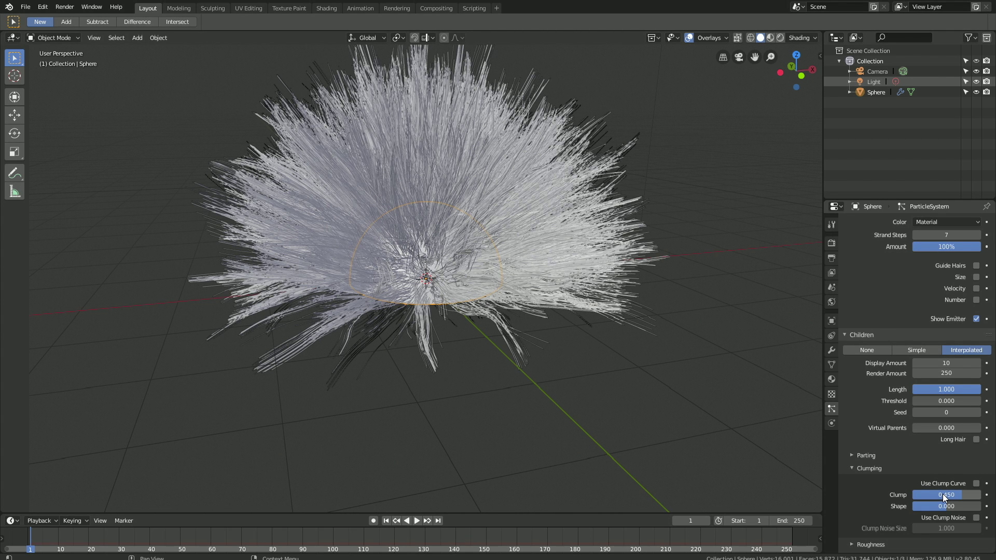
- Change the child Kink Type from Braid to Curl
{"action": "scroll", "coordinate": [878, 498], "scroll_direction": "down", "scroll_amount": 5}
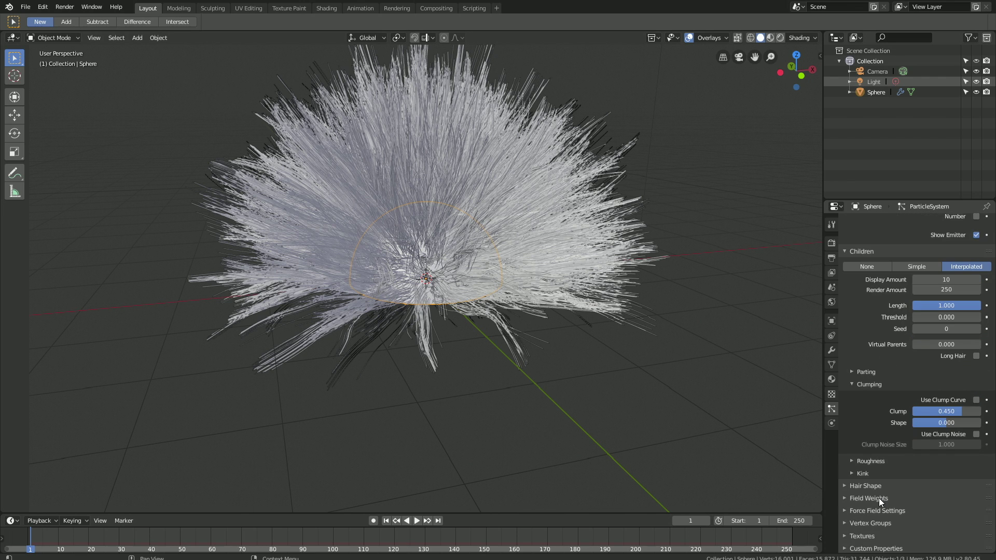
{"action": "left_click", "coordinate": [871, 470]}
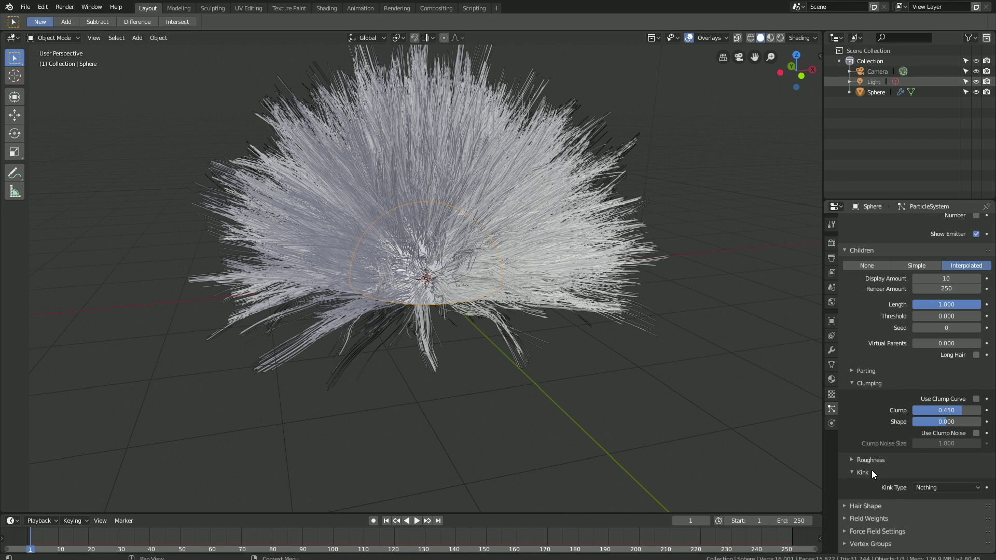
{"action": "left_click", "coordinate": [933, 488]}
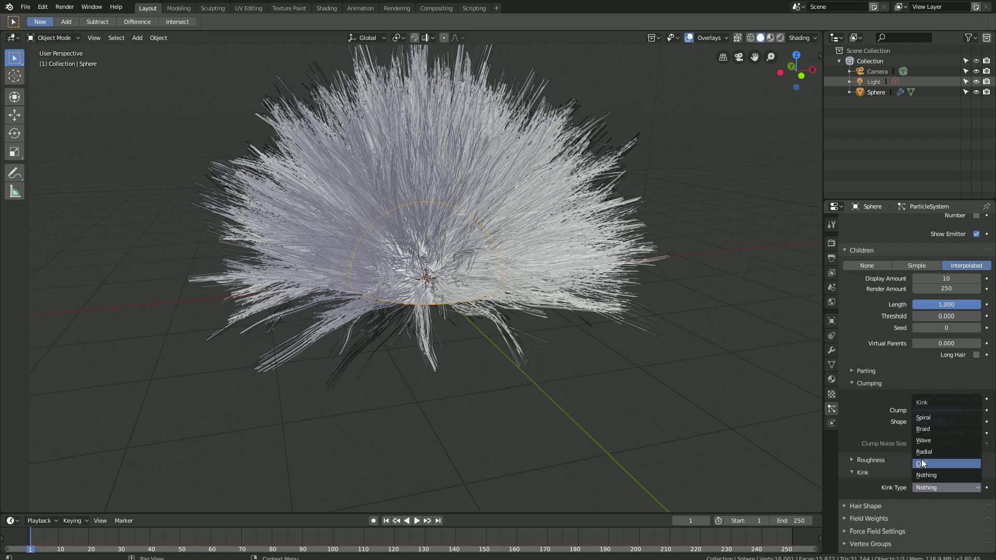
{"action": "left_click", "coordinate": [932, 428]}
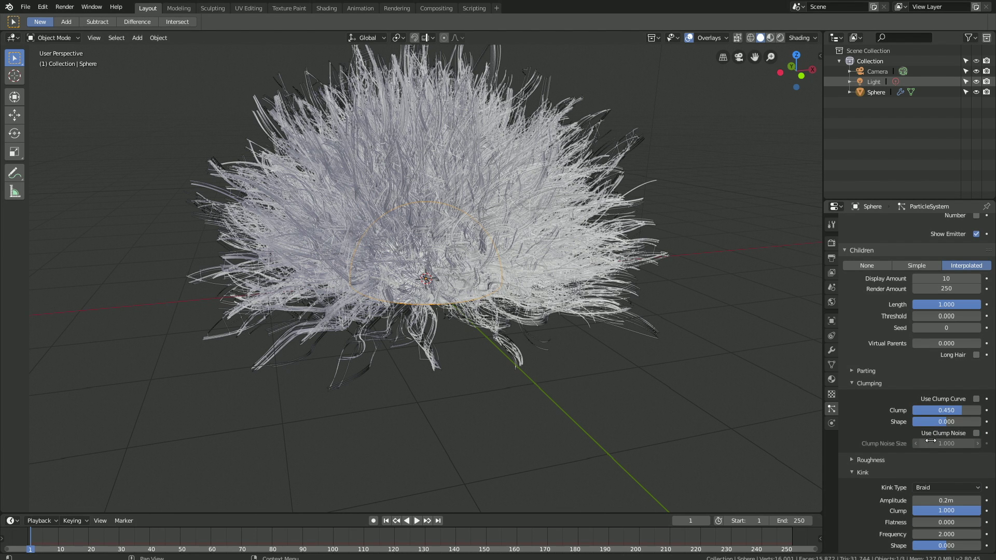
{"action": "left_click", "coordinate": [933, 486]}
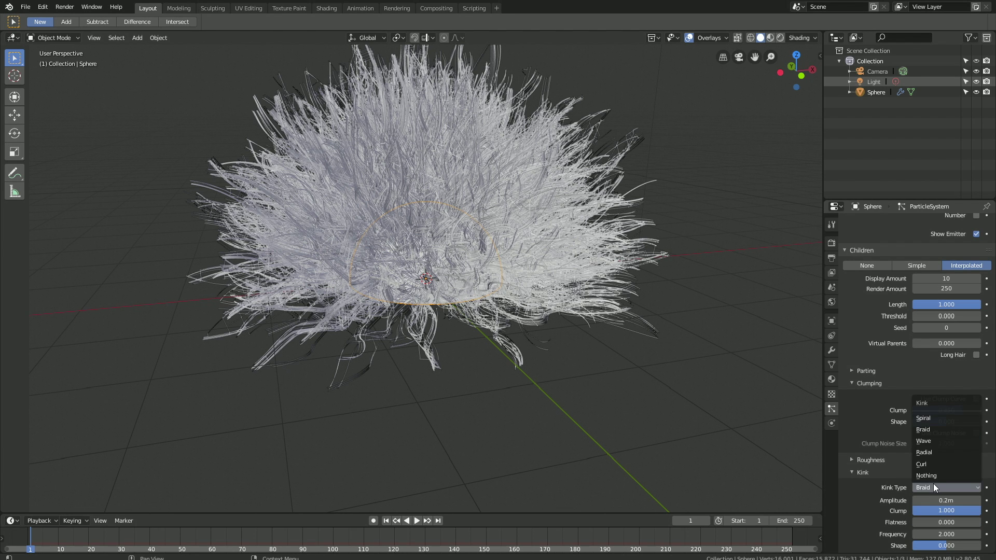
{"action": "left_click", "coordinate": [937, 468]}
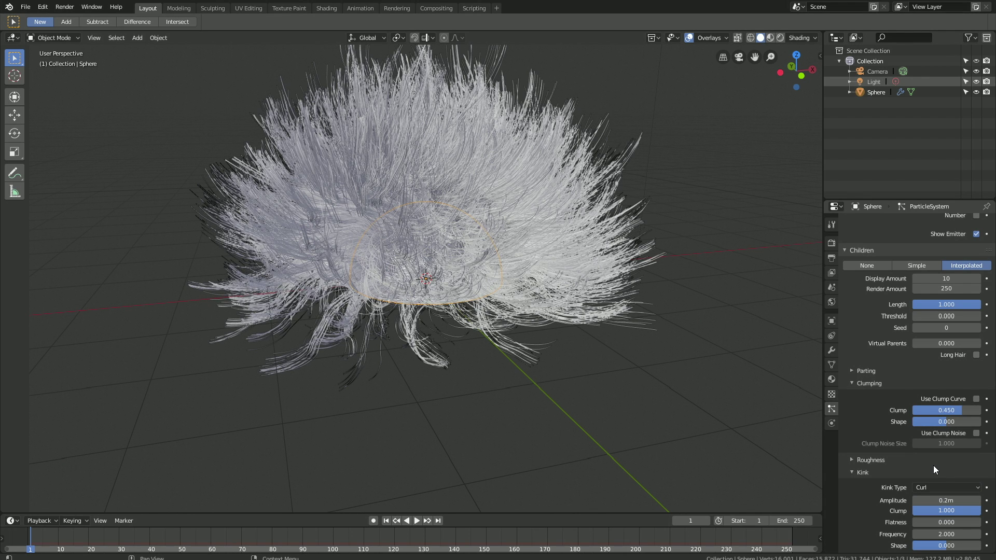
{"action": "scroll", "coordinate": [913, 462], "scroll_direction": "down", "scroll_amount": 3}
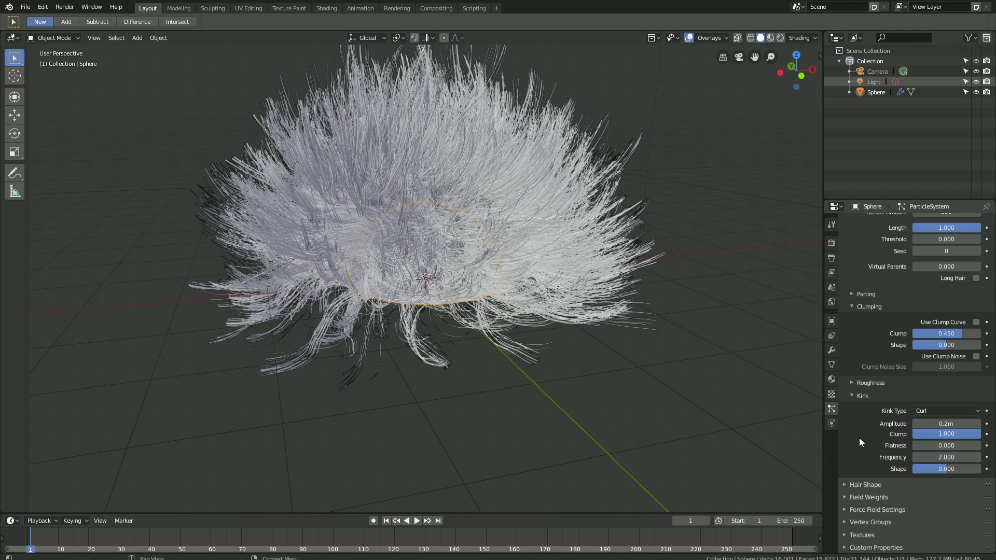
- Set the Curl kink to amplitude 0.1 m, flatness 0.6 and frequency 10
{"action": "left_click", "coordinate": [928, 425]}
{"action": "type", "text": "0.1"}
{"action": "key", "text": "Return"}
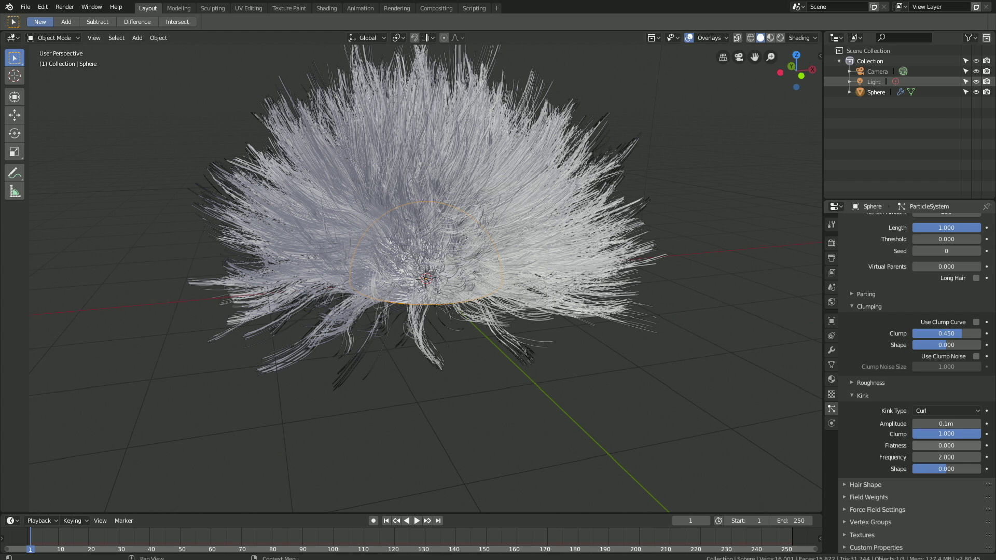
{"action": "left_click", "coordinate": [928, 445]}
{"action": "type", "text": ".6"}
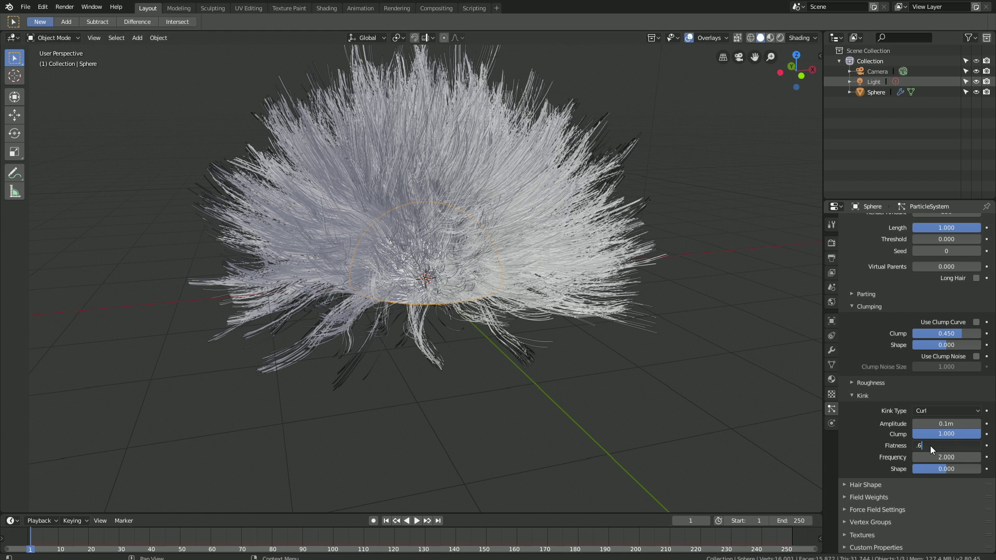
{"action": "key", "text": "Return"}
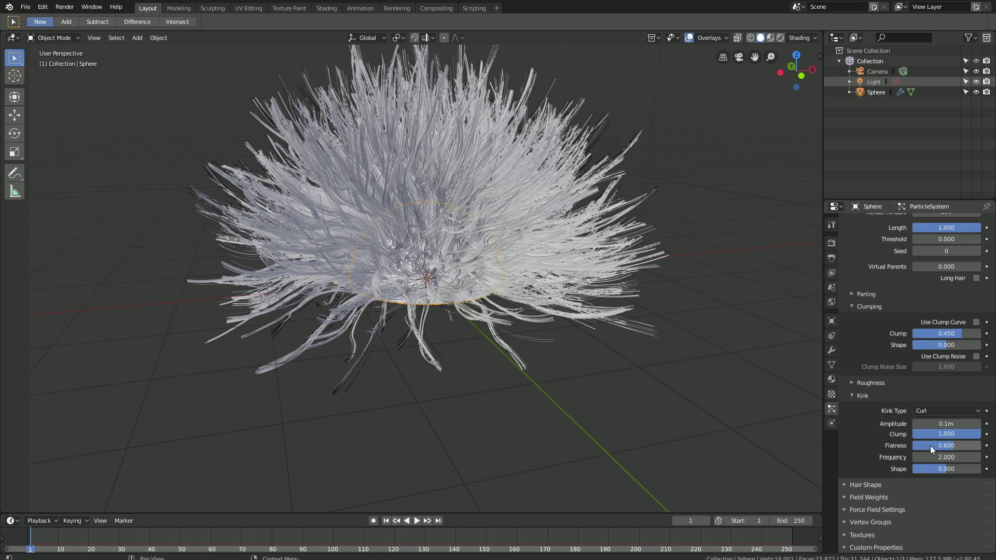
{"action": "left_click", "coordinate": [930, 457]}
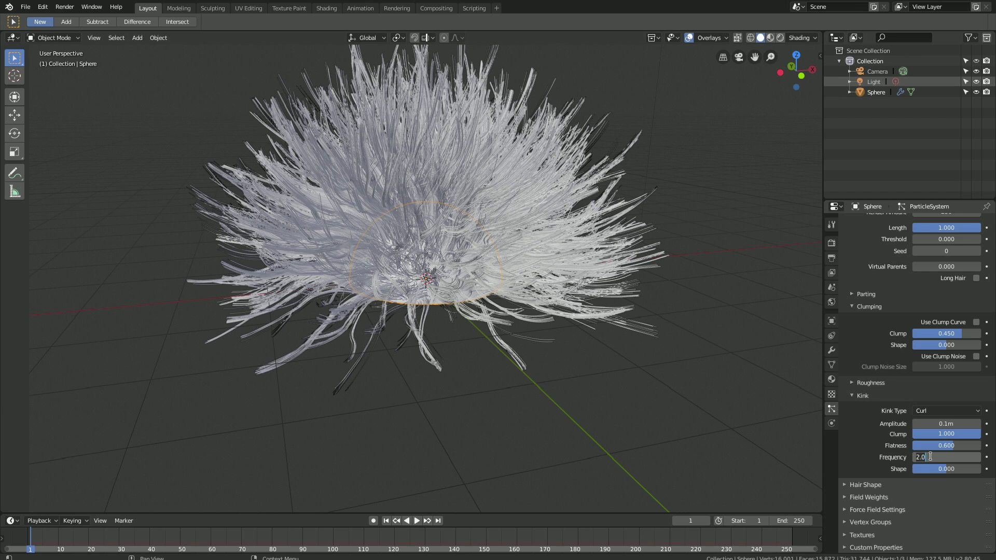
{"action": "type", "text": "10"}
{"action": "key", "text": "Return"}
{"action": "mouse_move", "coordinate": [658, 357]}
{"action": "middle_mouse_down"}
{"action": "mouse_move", "coordinate": [606, 334]}
{"action": "mouse_move", "coordinate": [650, 346]}
{"action": "middle_mouse_up"}
{"action": "middle_click_drag", "start_coordinate": [663, 355], "coordinate": [655, 349]}
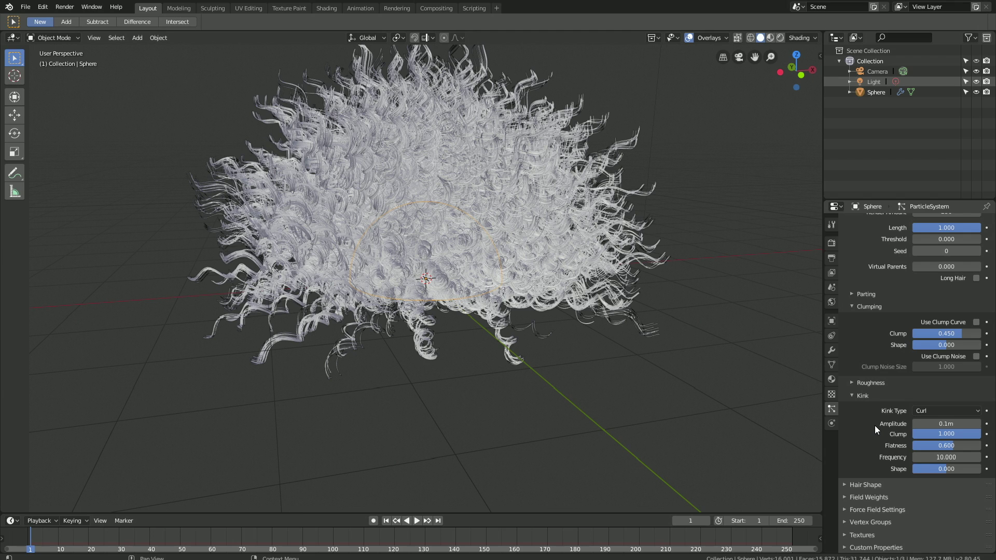
{"action": "scroll", "coordinate": [591, 337], "scroll_direction": "down", "scroll_amount": 4}
- Save the scene as tut.blend
{"action": "middle_click_drag", "start_coordinate": [577, 332], "coordinate": [546, 308]}
{"action": "scroll", "coordinate": [546, 307], "scroll_direction": "up", "scroll_amount": 2}
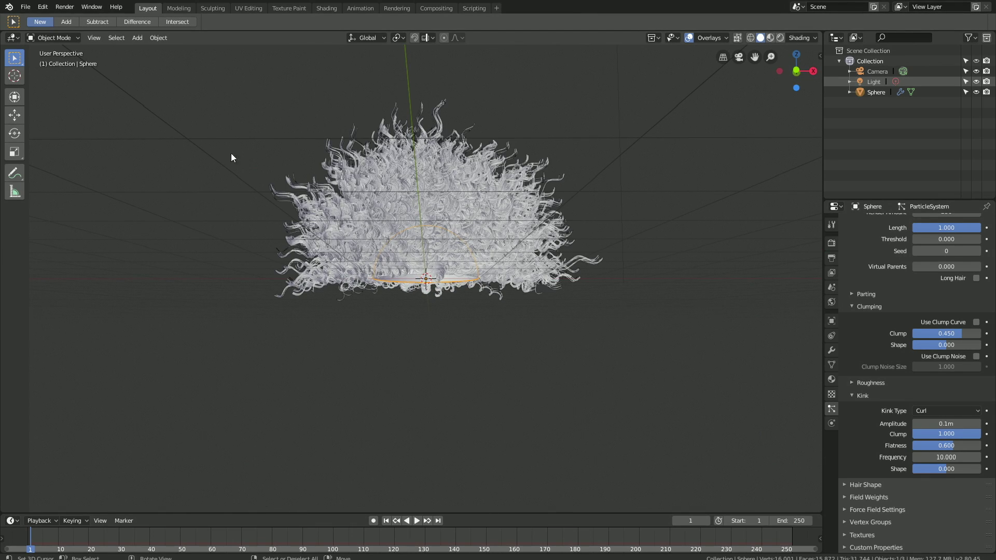
{"action": "left_click", "coordinate": [25, 6]}
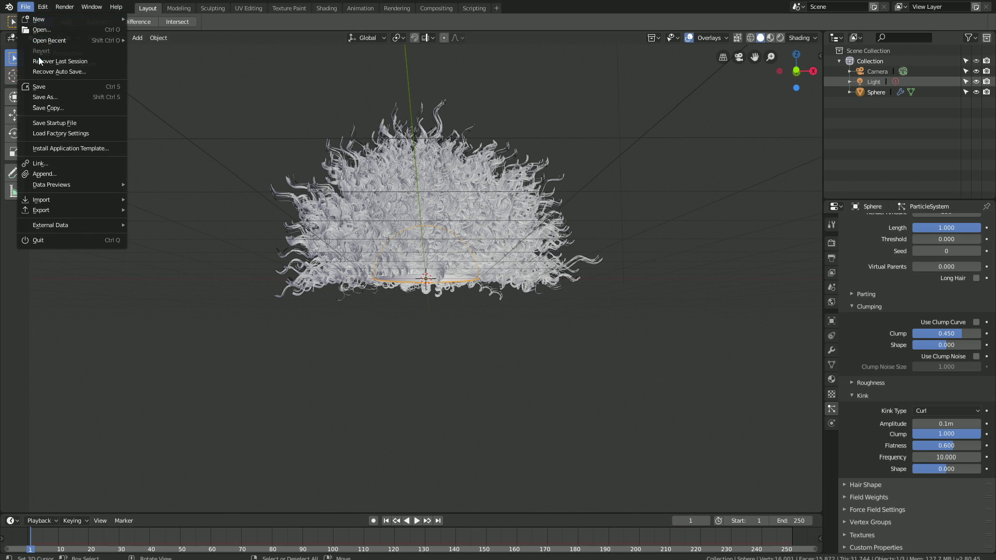
{"action": "left_click", "coordinate": [45, 96]}
{"action": "left_click", "coordinate": [169, 63]}
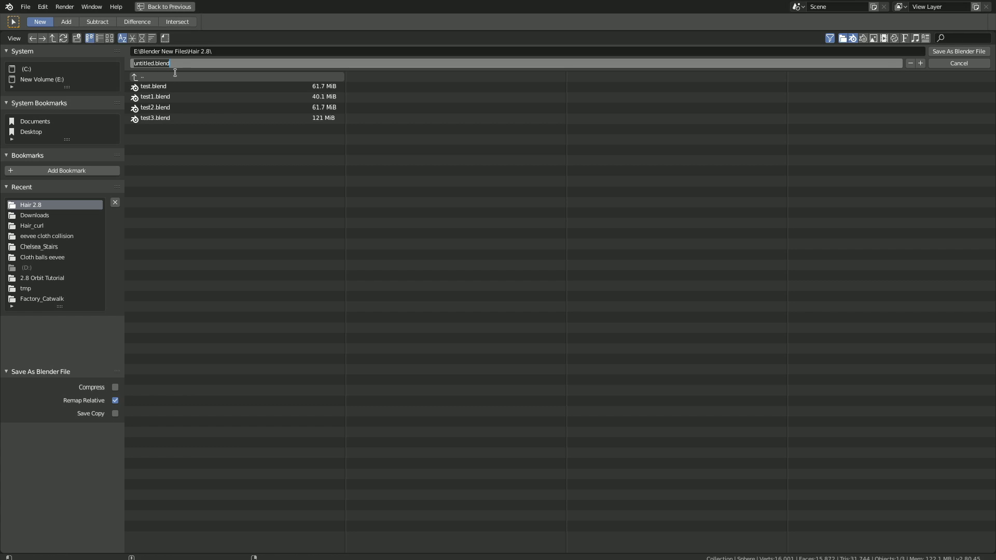
{"action": "type", "text": "tu"}
{"action": "key", "text": "Return"}
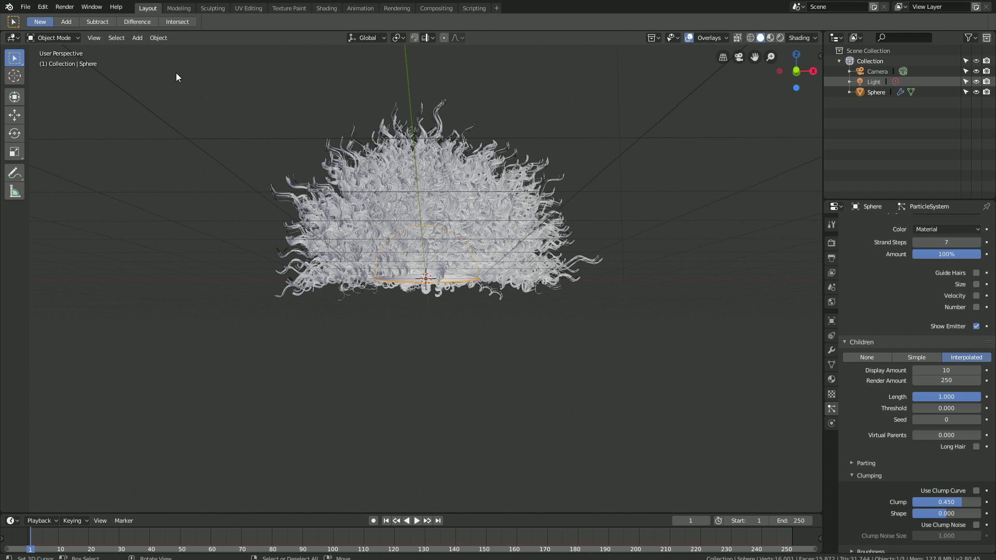
- Start importing a Wavefront (.obj) model from the File menu
{"action": "left_click", "coordinate": [26, 7]}
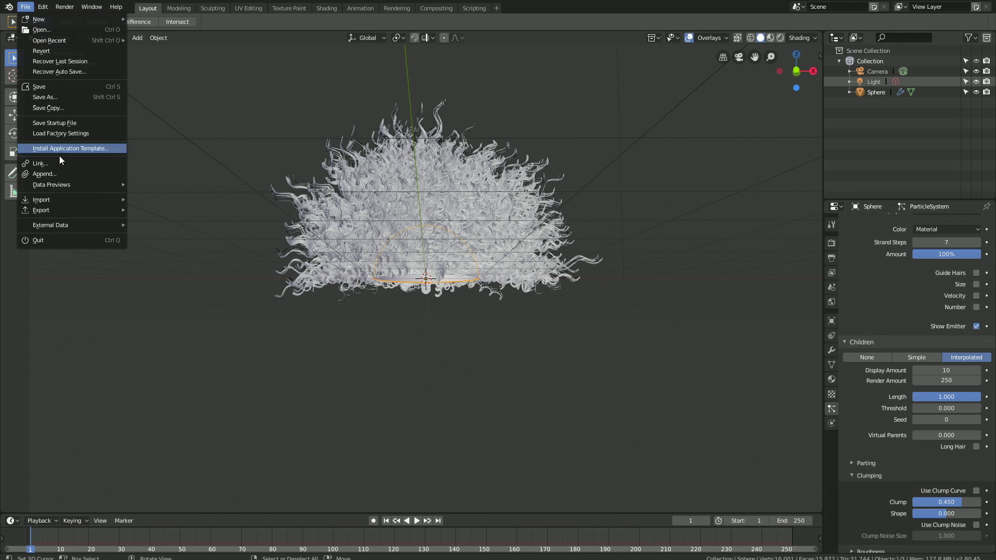
{"action": "mouse_move", "coordinate": [71, 200]}
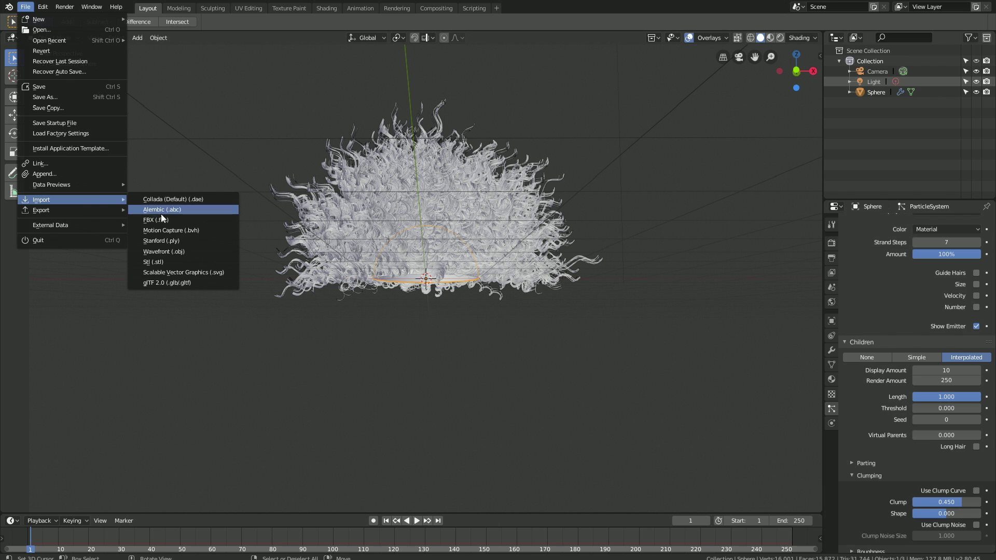
{"action": "left_click", "coordinate": [186, 249]}
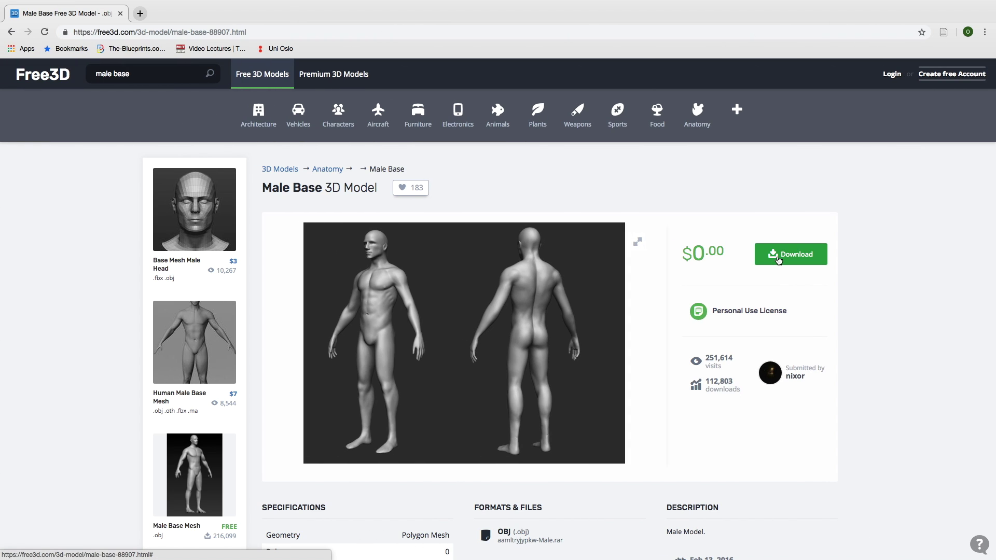
- Download the Male Base model's aamltryjypkw-Male.rar archive and browse to the Downloads folder
{"action": "left_click", "coordinate": [777, 260]}
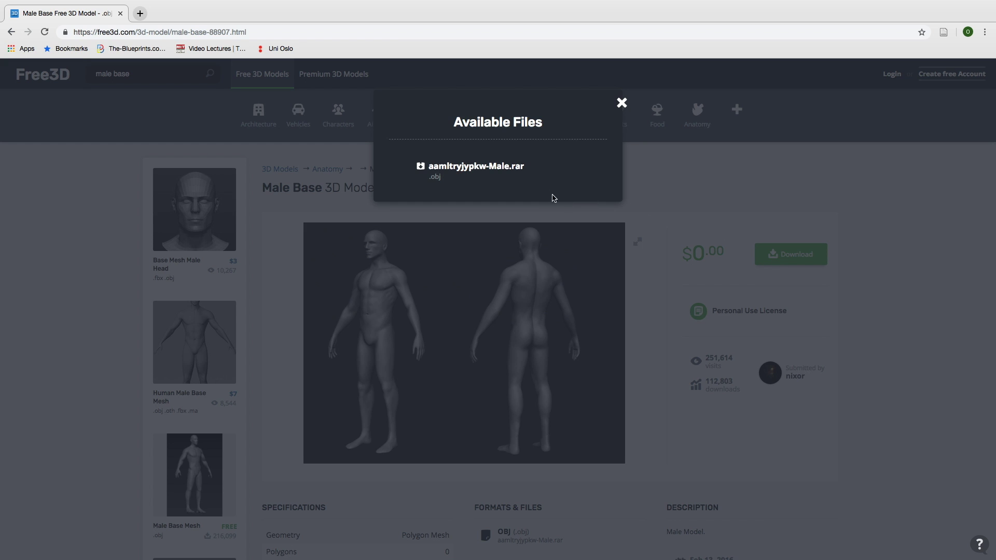
{"action": "left_click", "coordinate": [510, 171]}
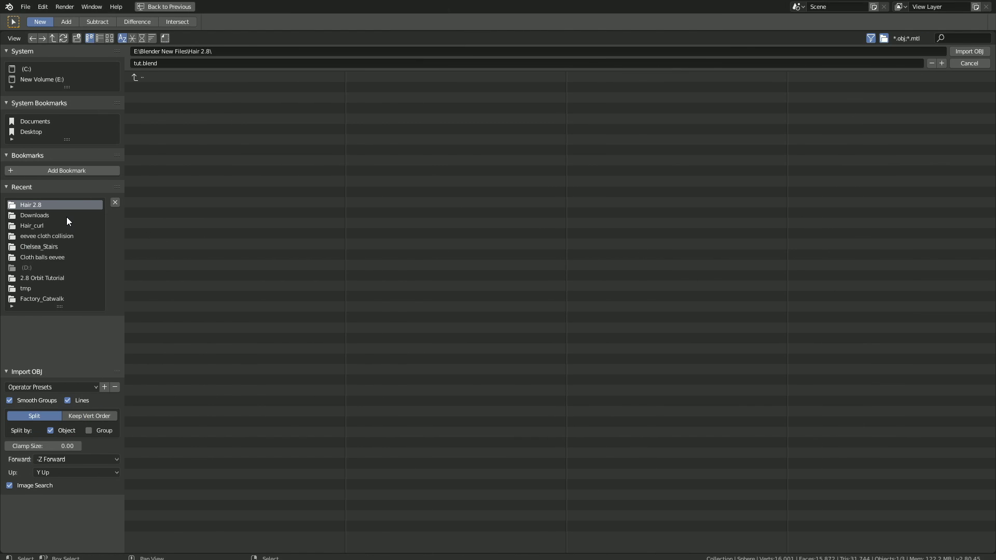
{"action": "left_click", "coordinate": [35, 215]}
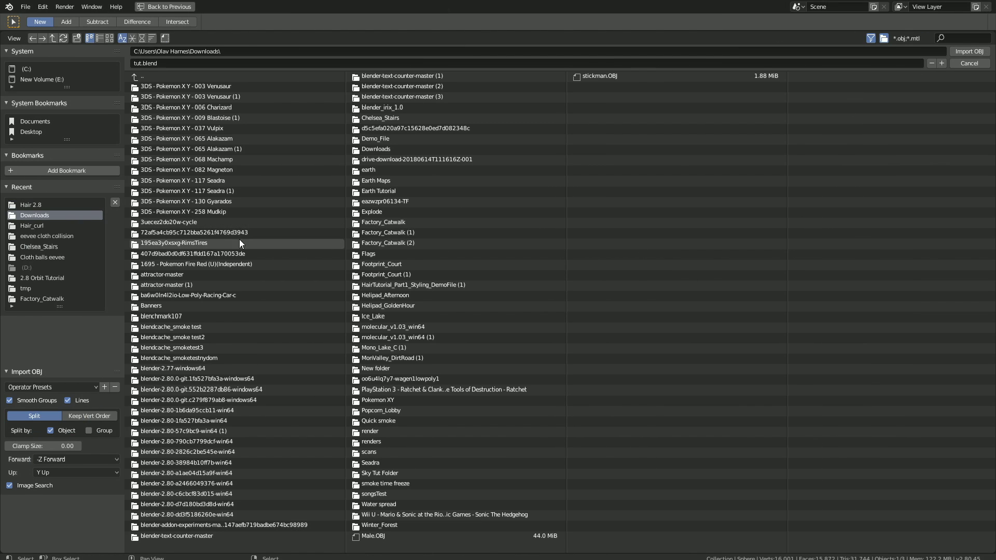
- Import Male.OBJ from the Downloads folder into the scene
{"action": "left_click", "coordinate": [515, 538]}
{"action": "left_click", "coordinate": [972, 53]}
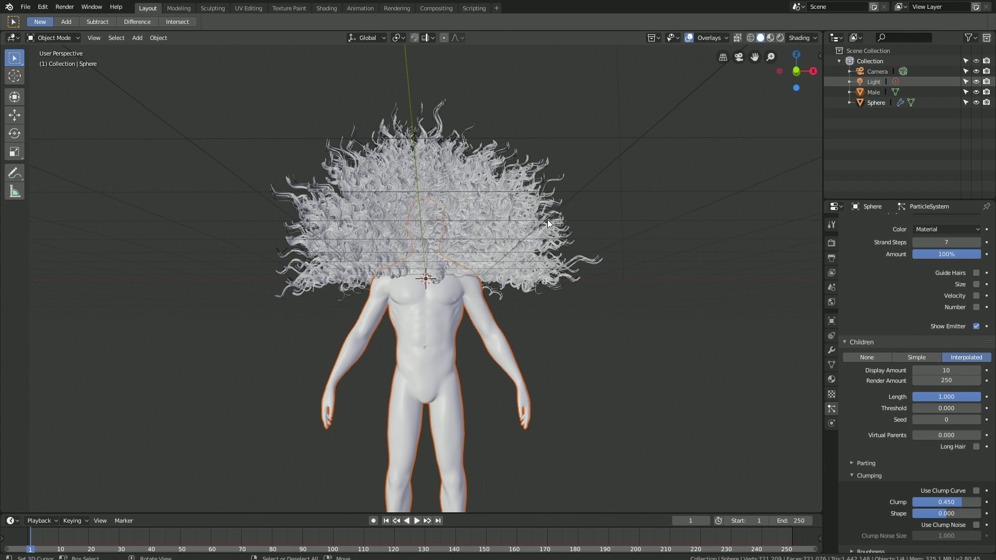
{"action": "scroll", "coordinate": [524, 239], "scroll_direction": "down", "scroll_amount": 2}
{"action": "scroll", "coordinate": [514, 249], "scroll_direction": "down", "scroll_amount": 2}
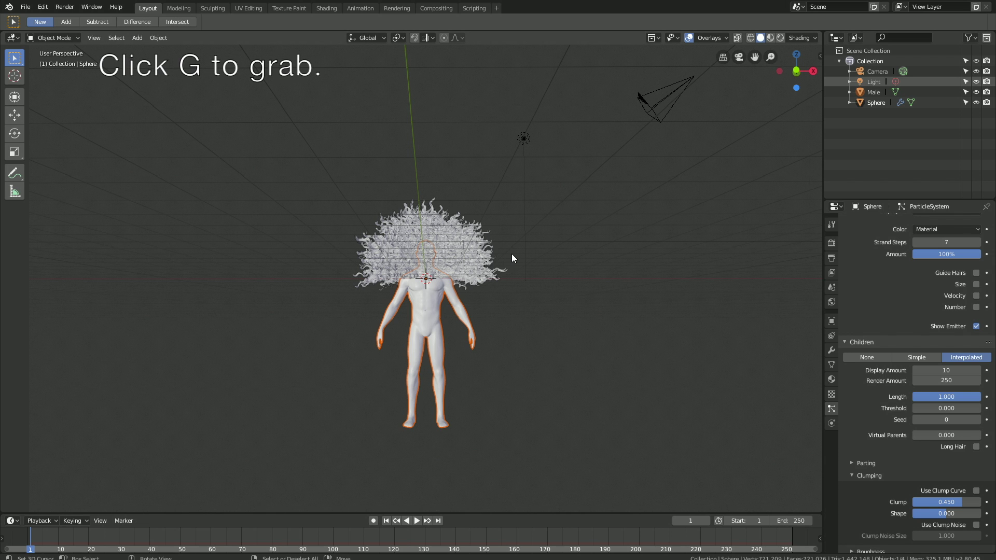
- Move, enlarge and lower the Male model along Z so its head sits under the hair
{"action": "key", "text": "g"}
{"action": "left_click", "coordinate": [511, 282]}
{"action": "key", "text": "s"}
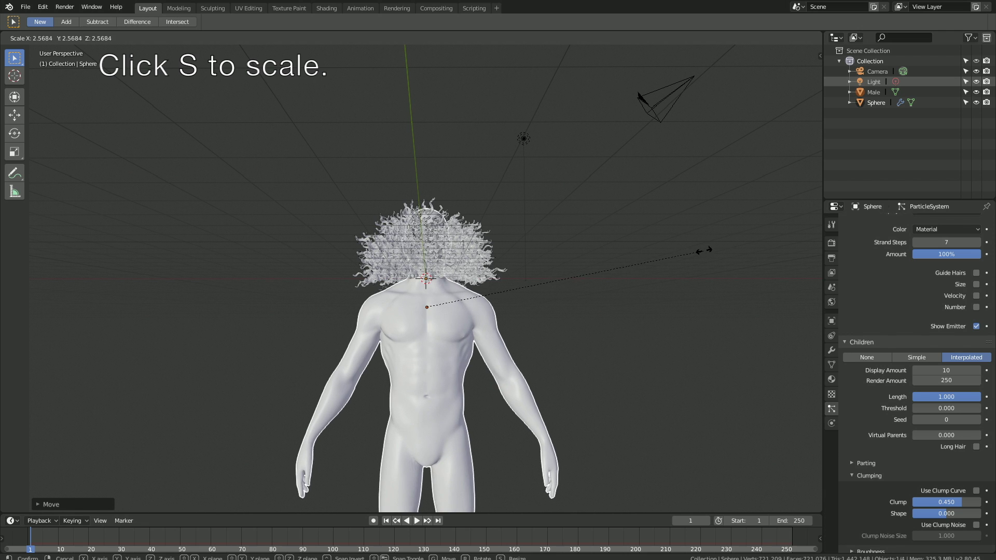
{"action": "left_click", "coordinate": [664, 261]}
{"action": "key", "text": "g"}
{"action": "key", "text": "z"}
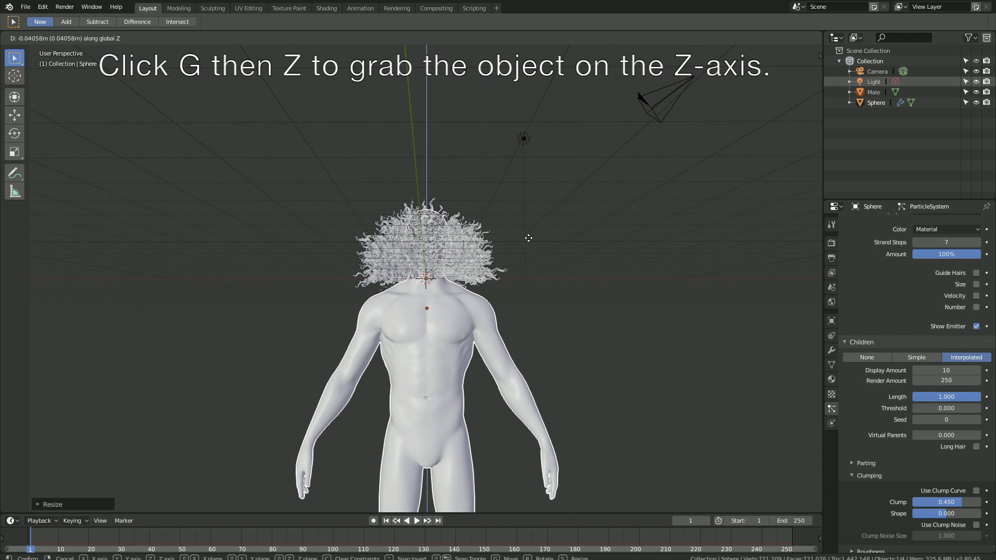
{"action": "left_click", "coordinate": [538, 283]}
- View the head from the side with X-ray see-through enabled
{"action": "middle_click_drag", "start_coordinate": [515, 297], "coordinate": [557, 297]}
{"action": "scroll", "coordinate": [521, 297], "scroll_direction": "up", "scroll_amount": 3}
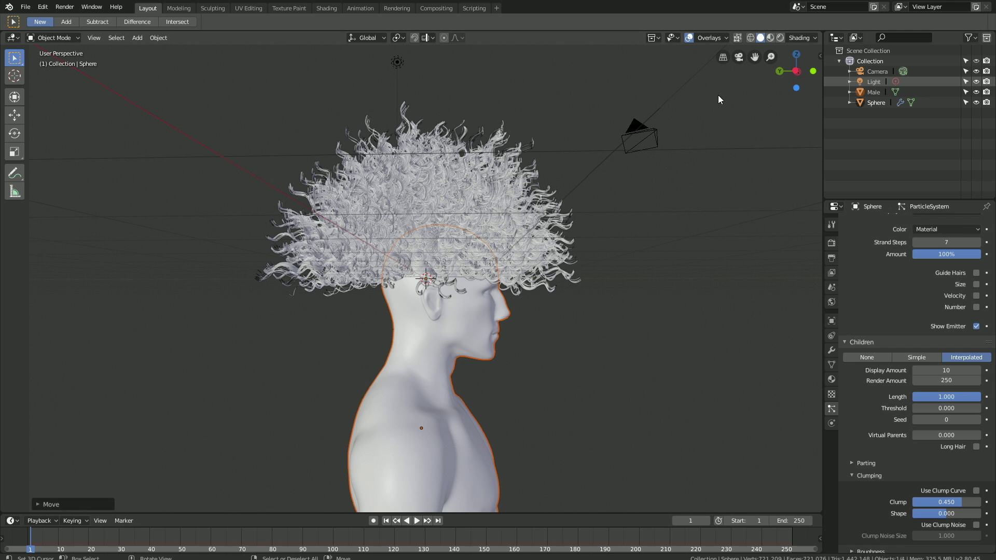
{"action": "left_click", "coordinate": [736, 37]}
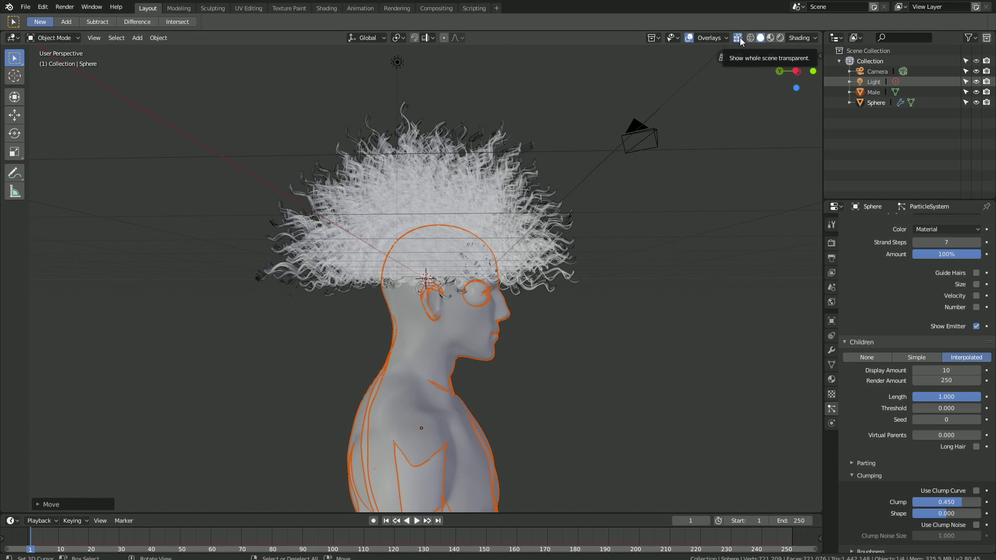
- In wireframe shading, reposition and rescale the Male model to fit the hair cap
{"action": "left_click", "coordinate": [749, 38]}
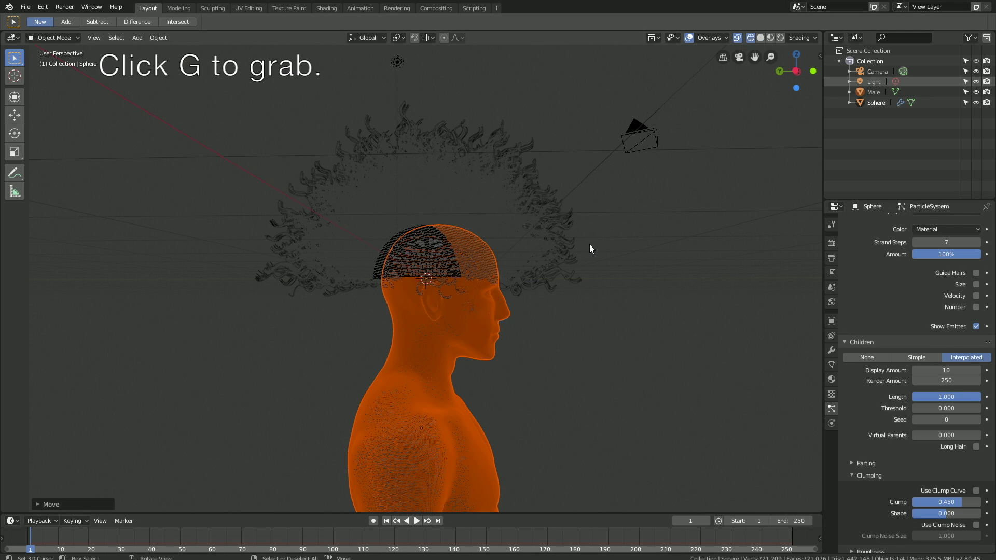
{"action": "key", "text": "g"}
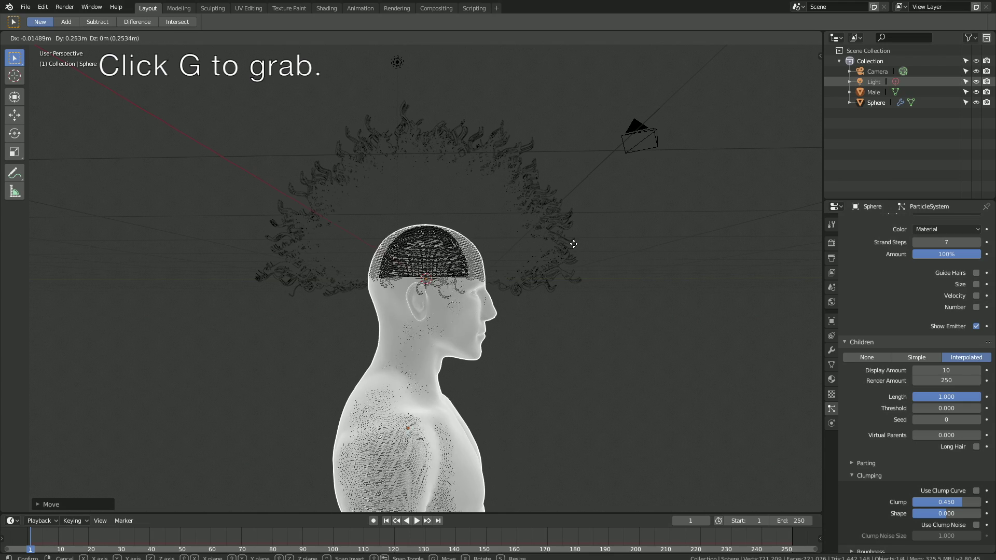
{"action": "left_click", "coordinate": [571, 240]}
{"action": "key", "text": "s"}
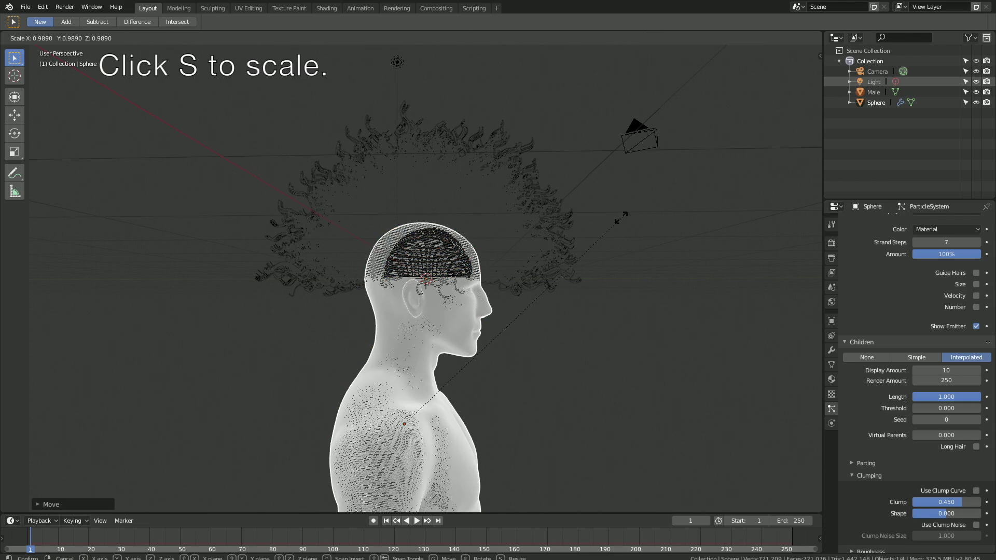
{"action": "left_click", "coordinate": [595, 248]}
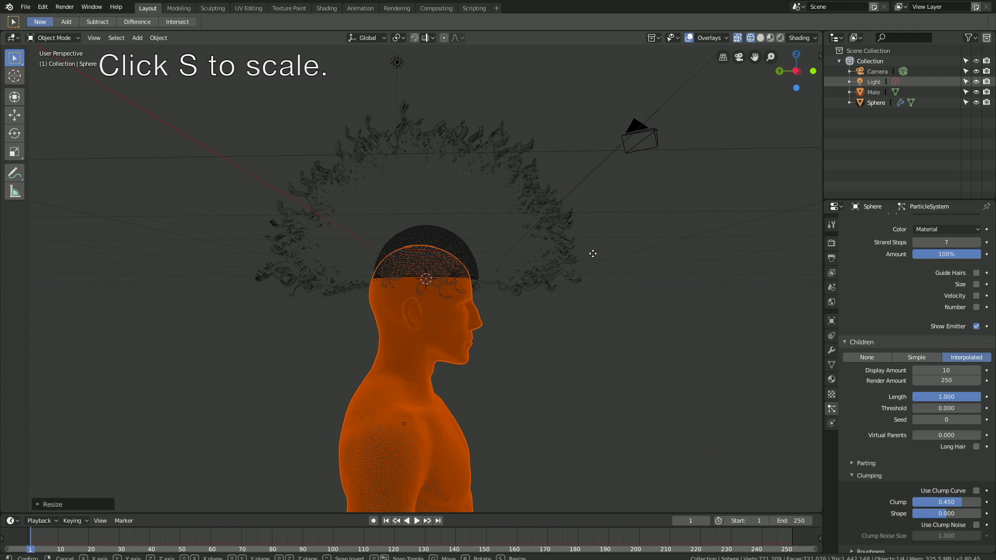
{"action": "key", "text": "g"}
{"action": "left_click", "coordinate": [607, 242]}
{"action": "middle_click_drag", "start_coordinate": [611, 241], "coordinate": [508, 251]}
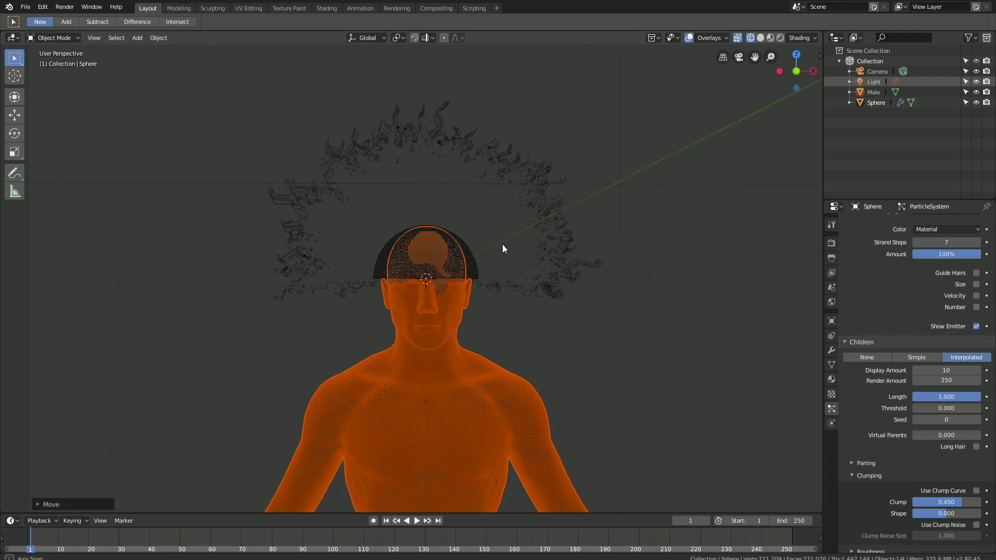
- Resize the hair cap sphere and lower it along Z onto the head
{"action": "key", "text": "s"}
{"action": "left_click", "coordinate": [541, 241]}
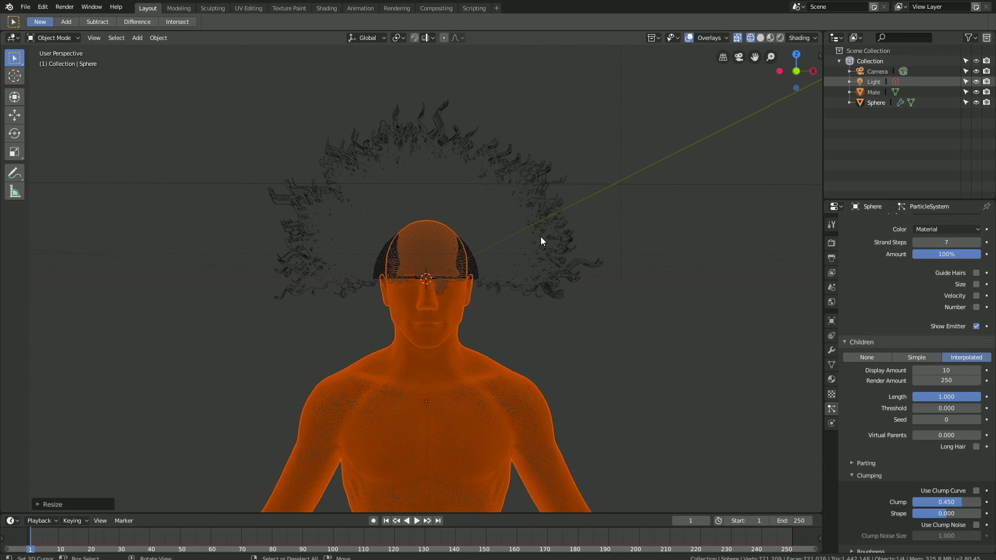
{"action": "key", "text": "g"}
{"action": "key", "text": "z"}
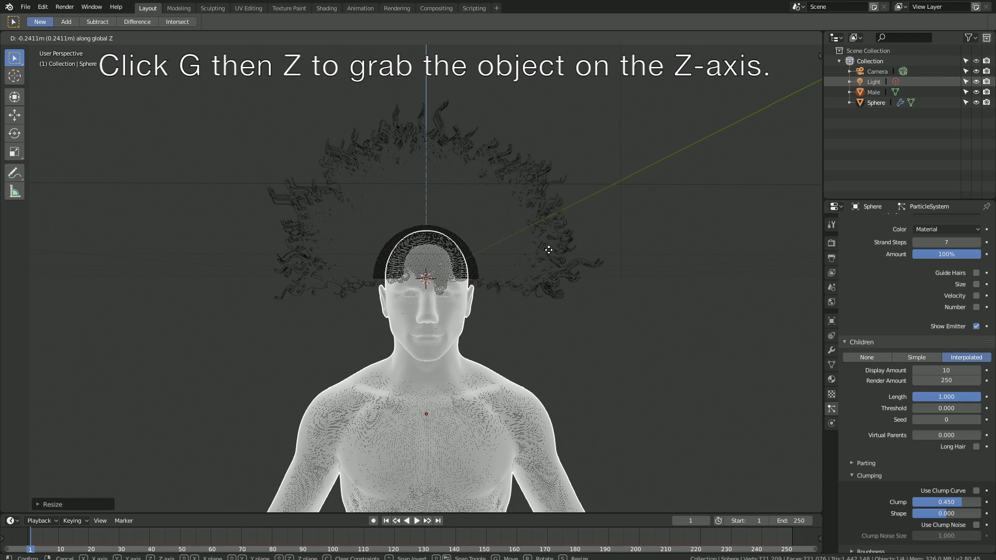
{"action": "left_click", "coordinate": [549, 250]}
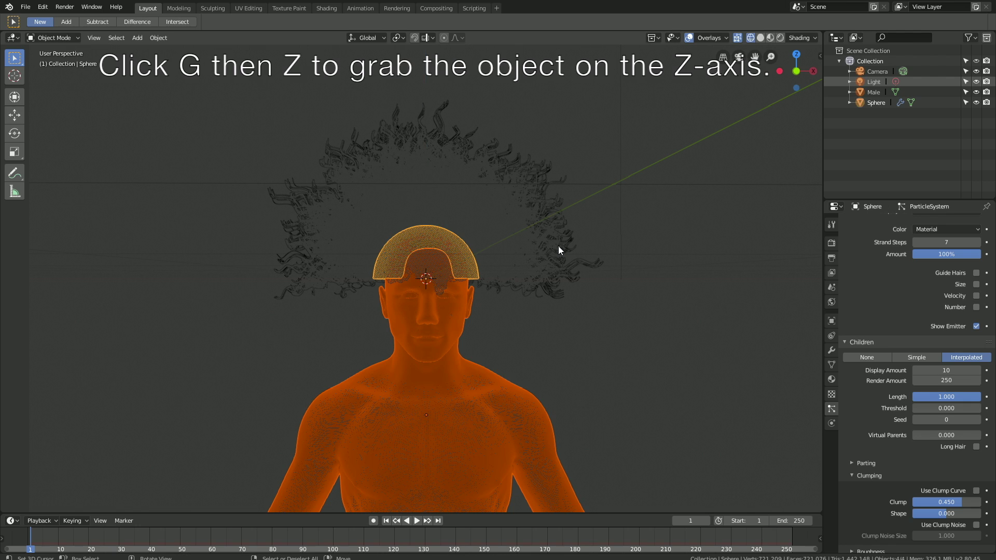
- Refine the Male model's scale and vertical position, checking the fit from the side
{"action": "left_click", "coordinate": [465, 305]}
{"action": "key", "text": "s"}
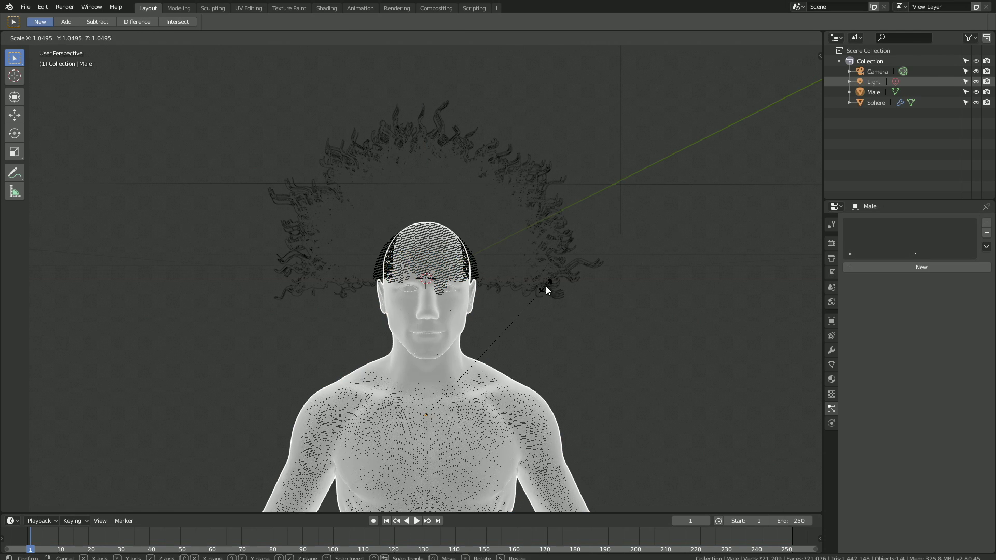
{"action": "left_click", "coordinate": [545, 285]}
{"action": "key", "text": "g"}
{"action": "key", "text": "z"}
{"action": "left_click", "coordinate": [548, 289]}
{"action": "middle_click_drag", "start_coordinate": [491, 309], "coordinate": [527, 313]}
{"action": "key", "text": "g"}
{"action": "key", "text": "Escape"}
{"action": "scroll", "coordinate": [508, 295], "scroll_direction": "down", "scroll_amount": 3}
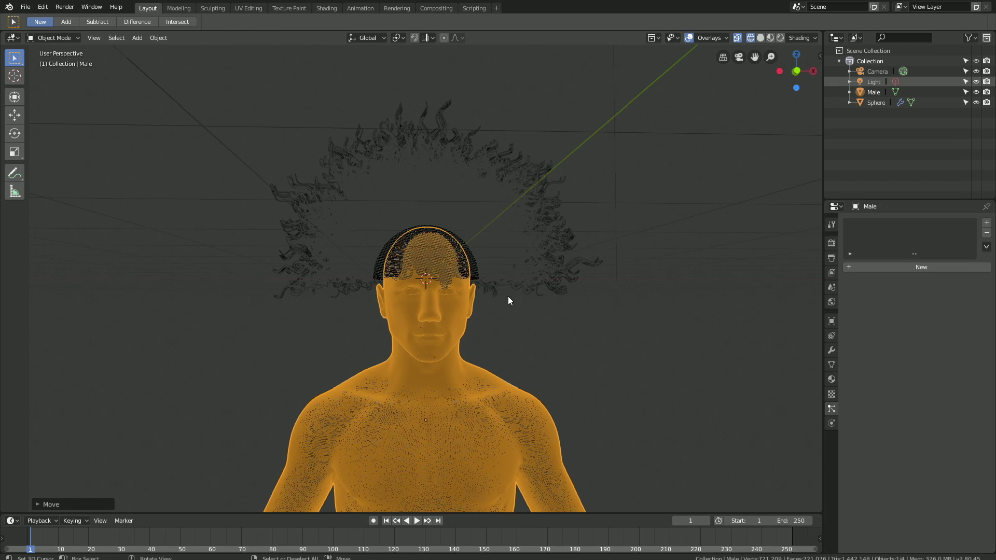
{"action": "scroll", "coordinate": [506, 300], "scroll_direction": "down", "scroll_amount": 2}
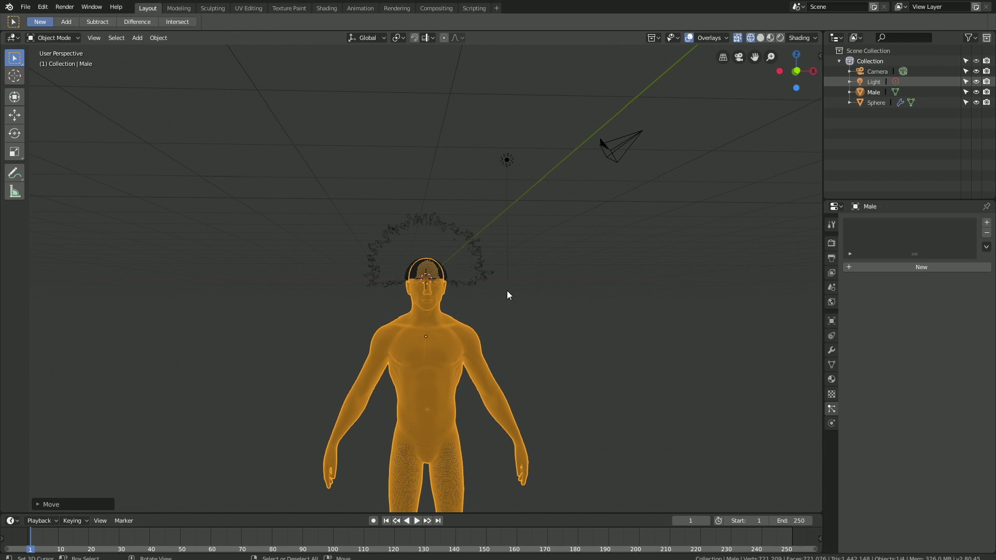
- In solid shading, lower the Male about 0.096 m along Z, then also select the hair sphere
{"action": "left_click", "coordinate": [759, 38]}
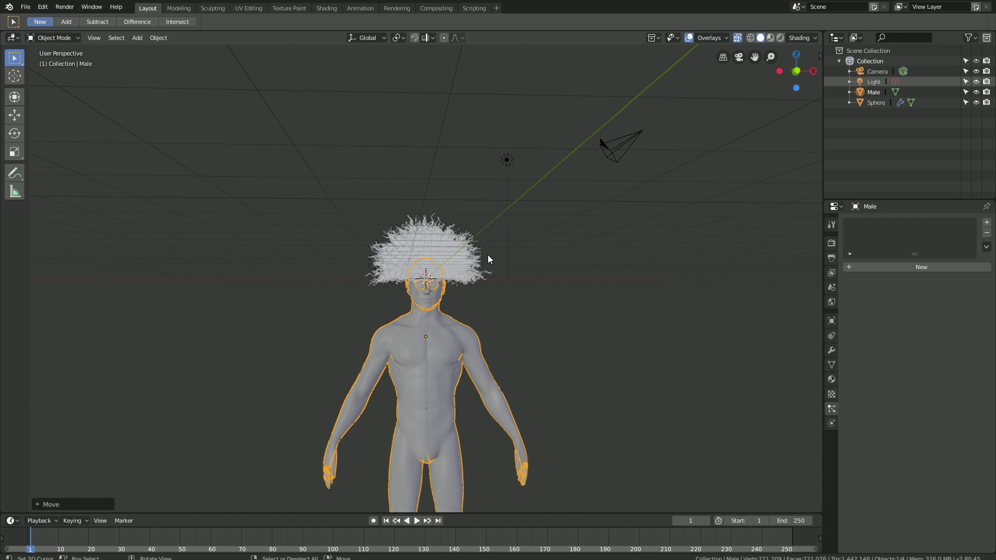
{"action": "mouse_move", "coordinate": [532, 244]}
{"action": "middle_mouse_down"}
{"action": "mouse_move", "coordinate": [521, 217]}
{"action": "mouse_move", "coordinate": [518, 238]}
{"action": "middle_mouse_up"}
{"action": "scroll", "coordinate": [513, 248], "scroll_direction": "up", "scroll_amount": 5}
{"action": "key", "text": "g"}
{"action": "key", "text": "z"}
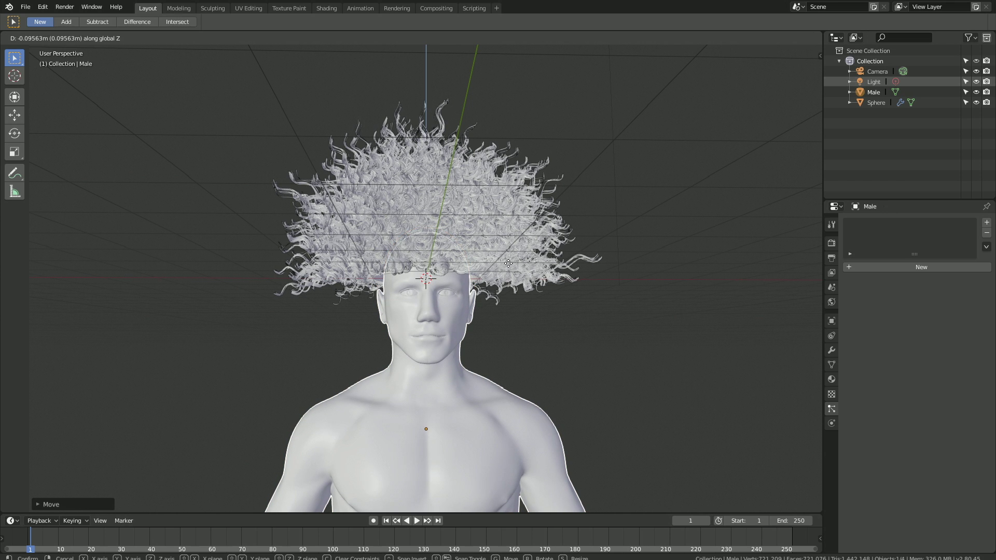
{"action": "left_click", "coordinate": [512, 265]}
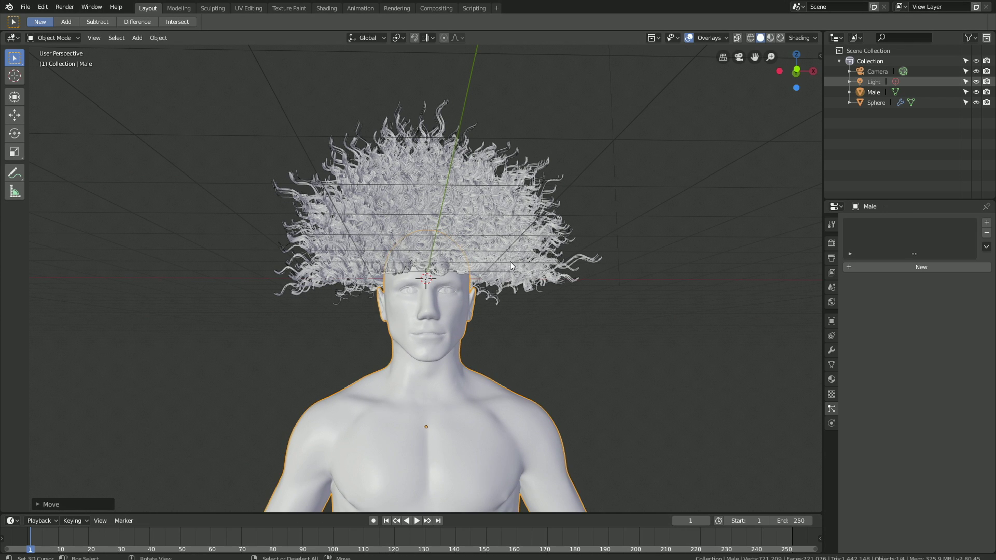
{"action": "left_click", "coordinate": [454, 235], "text": "shift"}
- Parent the Male model to the hair sphere with Object (Keep Transform)
{"action": "key", "text": "ctrl+p"}
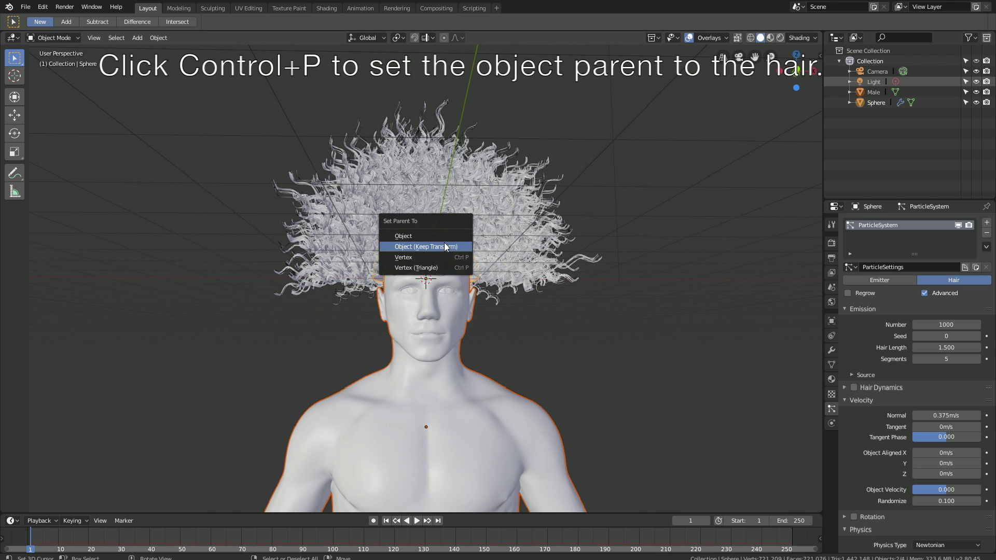
{"action": "left_click", "coordinate": [444, 246]}
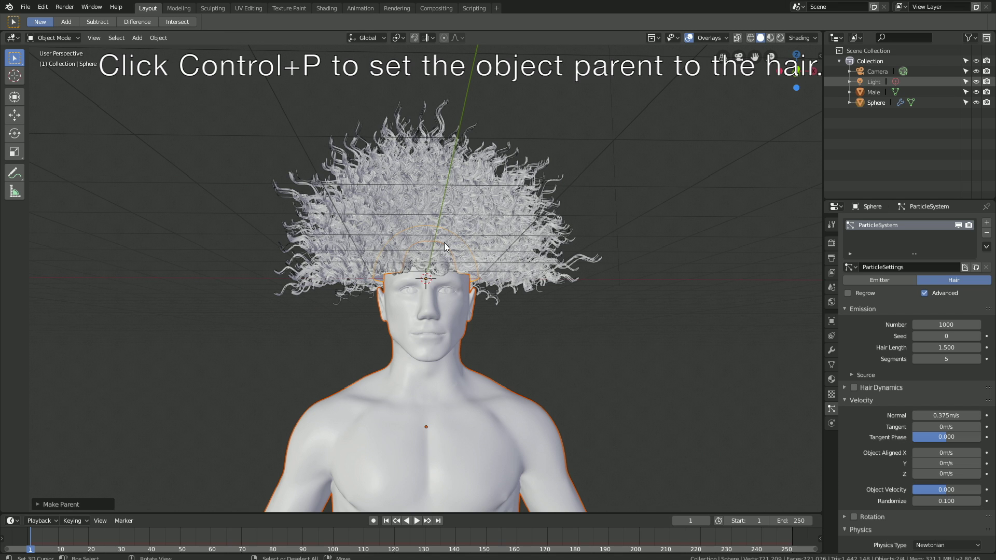
{"action": "scroll", "coordinate": [447, 241], "scroll_direction": "down", "scroll_amount": 4}
{"action": "middle_click_drag", "start_coordinate": [476, 235], "coordinate": [512, 210]}
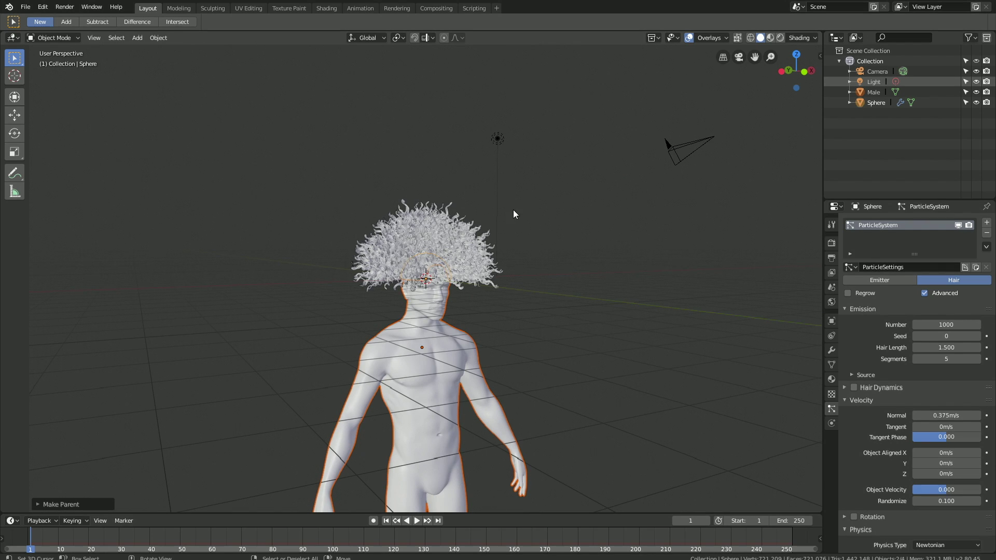
- Change the scene light to a Sun lamp, keeping its strength at 10
{"action": "left_click", "coordinate": [496, 139]}
{"action": "left_click", "coordinate": [831, 350]}
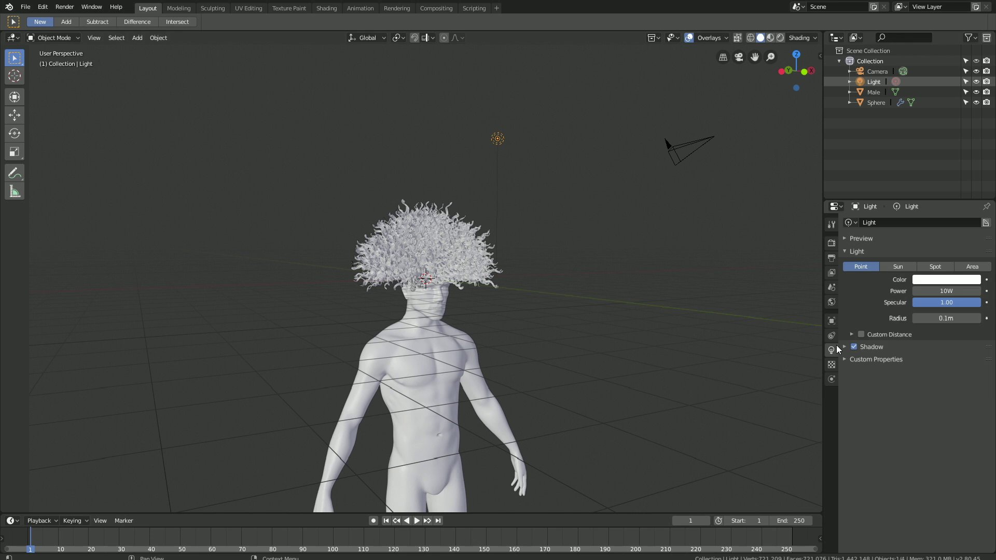
{"action": "left_click", "coordinate": [891, 267]}
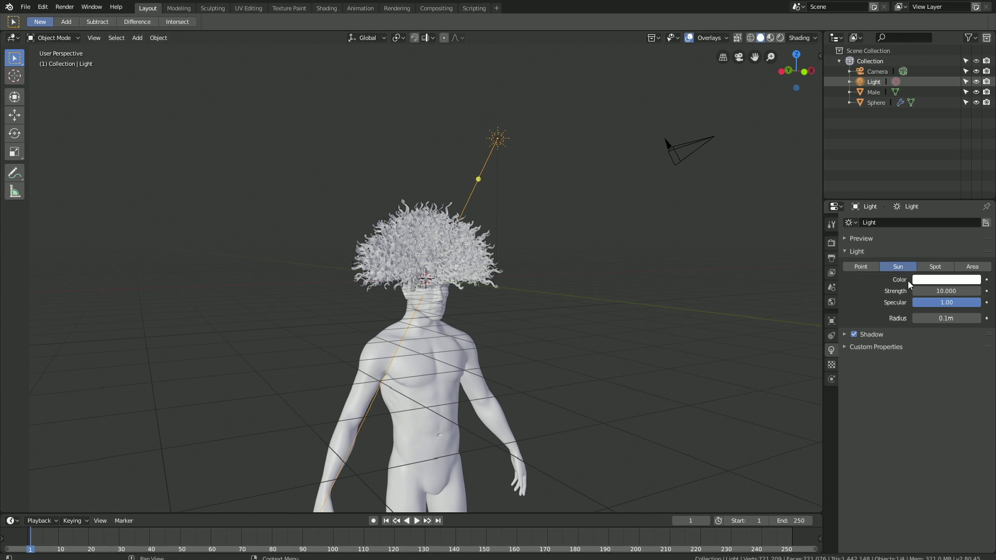
{"action": "left_click", "coordinate": [938, 294]}
{"action": "key", "text": "Return"}
{"action": "left_click", "coordinate": [831, 243]}
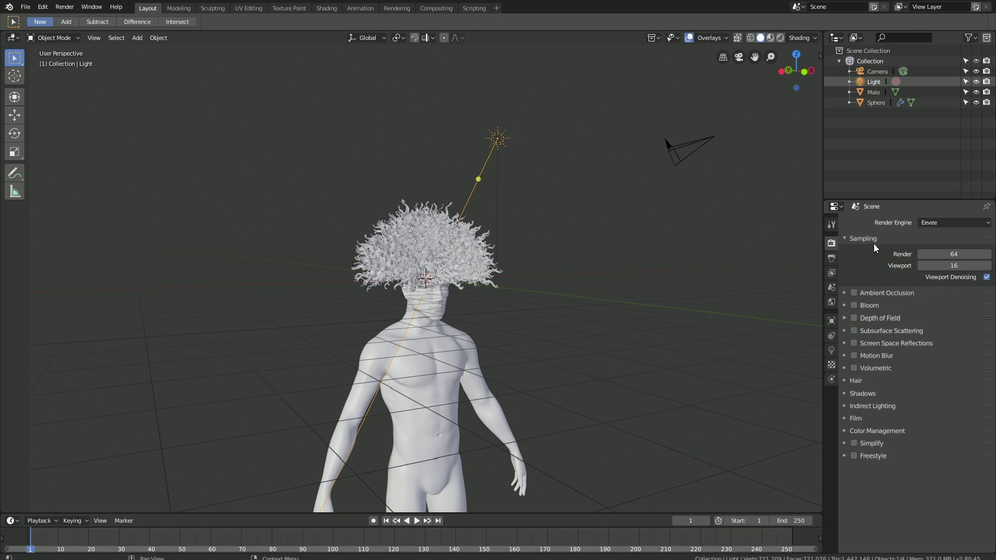
- Switch the render engine to Cycles with 150 render and viewport samples
{"action": "left_click", "coordinate": [925, 222]}
{"action": "left_click", "coordinate": [932, 258]}
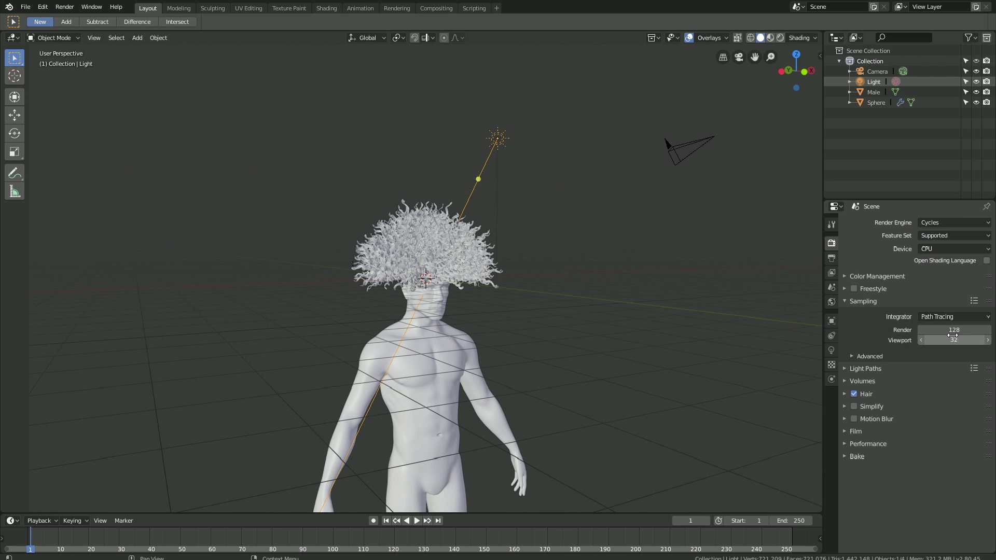
{"action": "left_click_drag", "start_coordinate": [948, 330], "coordinate": [948, 335]}
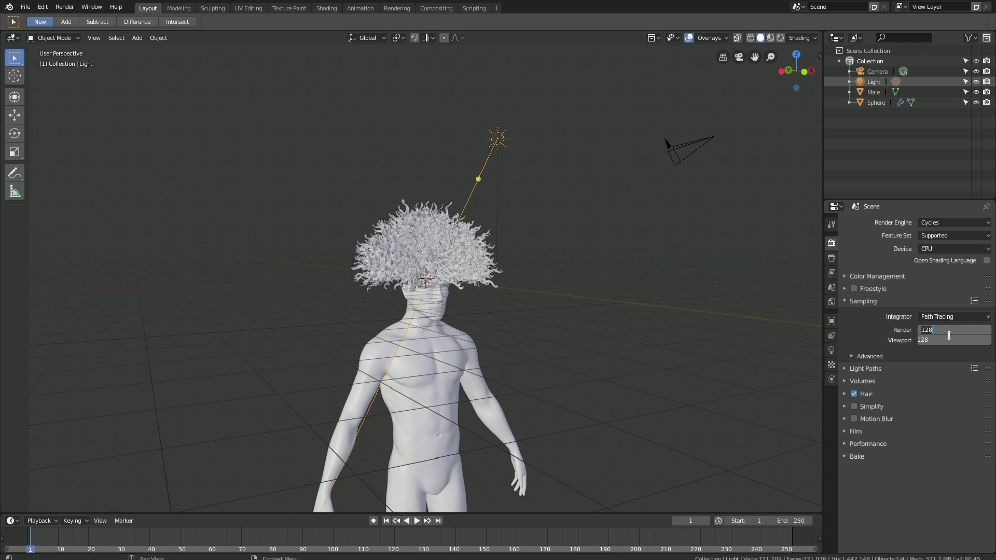
{"action": "type", "text": "150"}
{"action": "key", "text": "Return"}
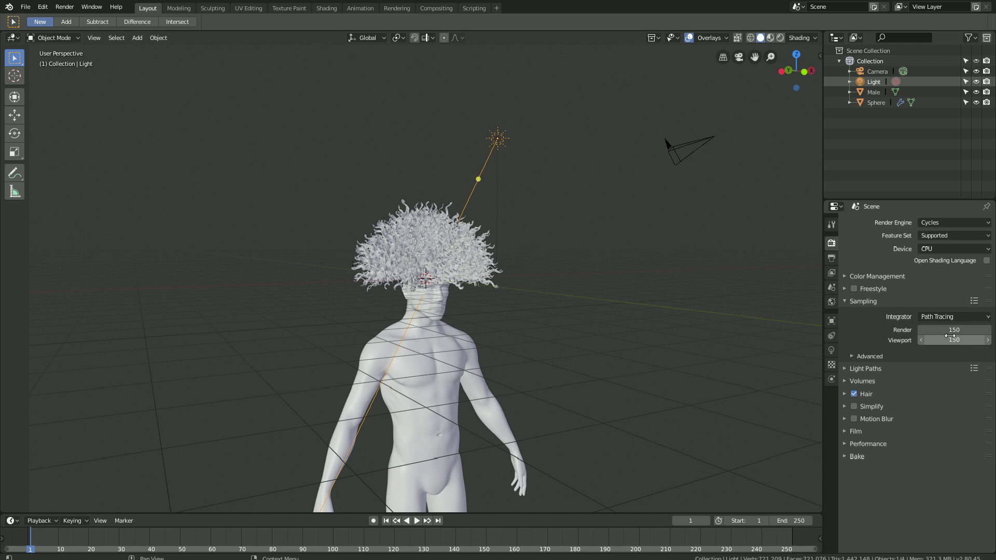
- Set 500 by 500 render tiles and GPU Compute as the device
{"action": "left_click", "coordinate": [897, 442]}
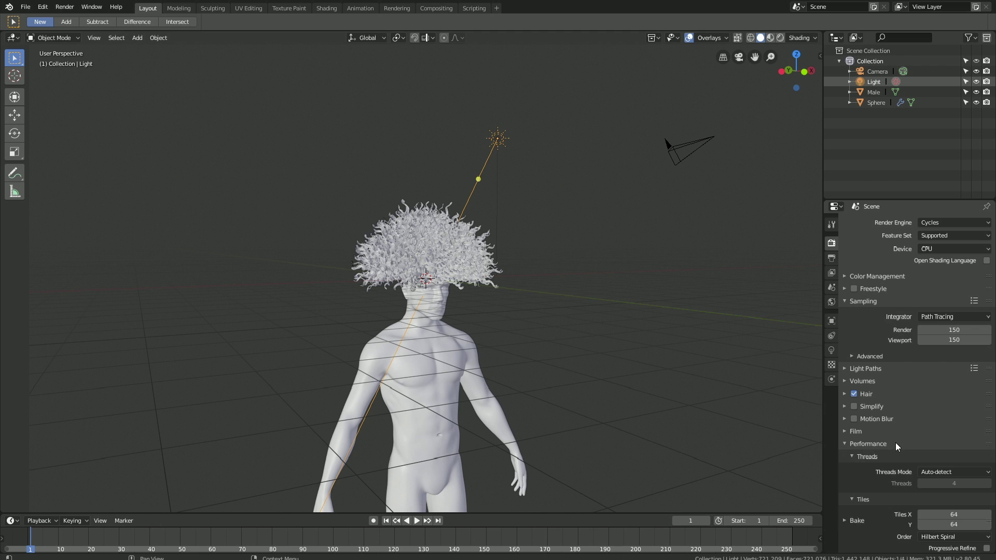
{"action": "left_click_drag", "start_coordinate": [956, 514], "coordinate": [957, 524]}
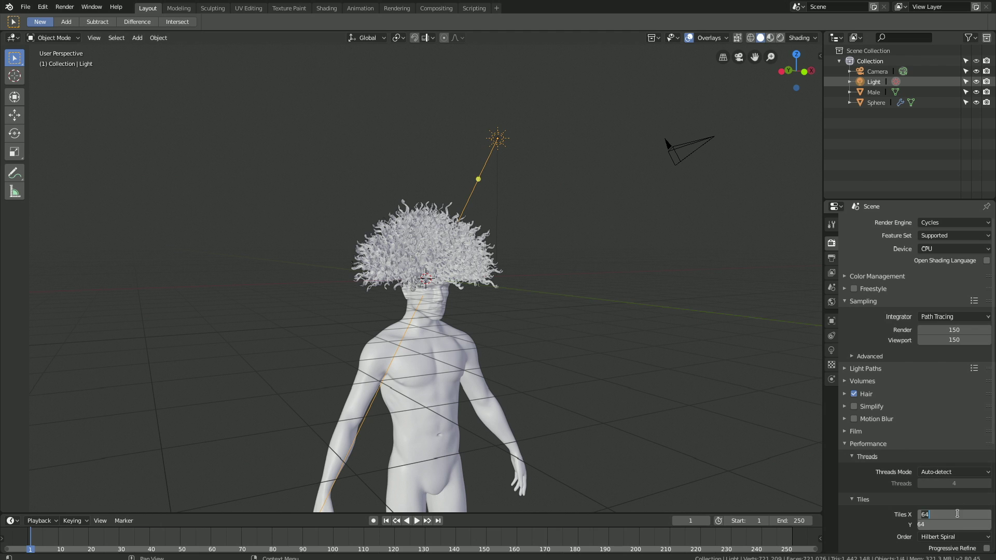
{"action": "key", "text": "Return"}
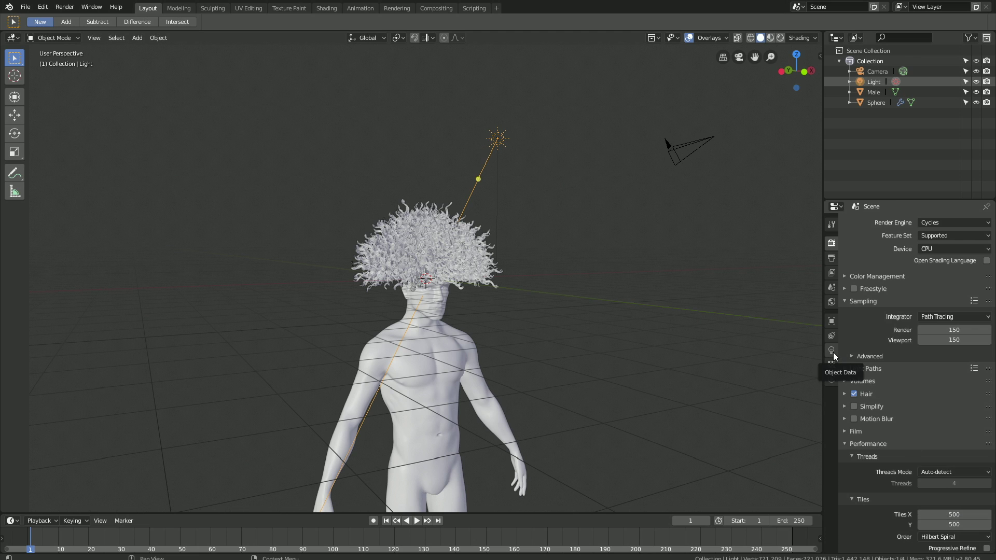
{"action": "left_click", "coordinate": [929, 247]}
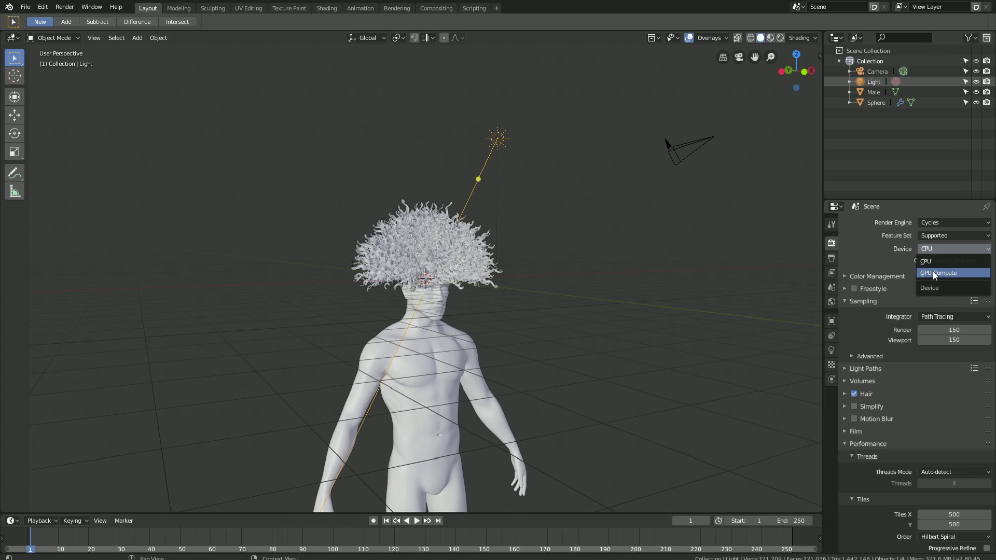
{"action": "left_click", "coordinate": [932, 272]}
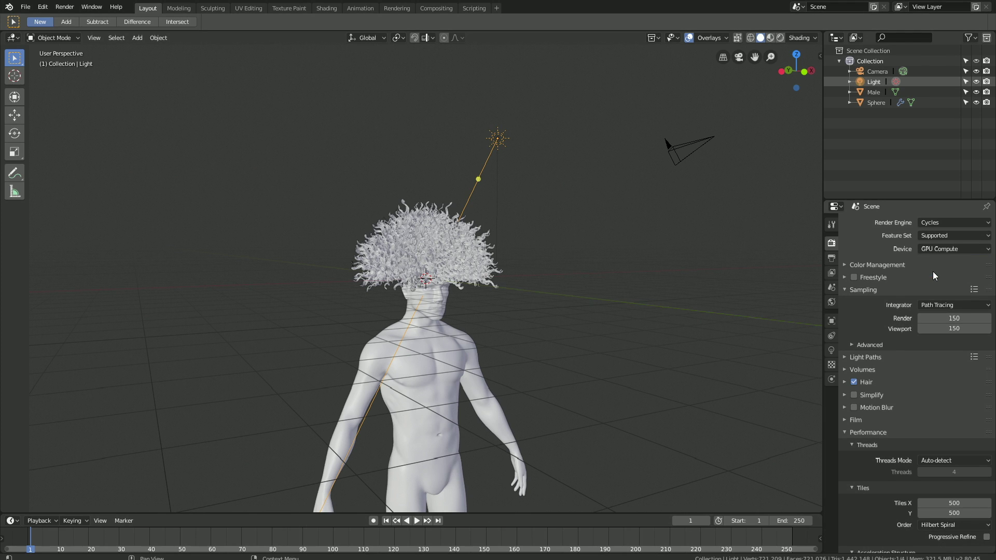
{"action": "left_click", "coordinate": [832, 350]}
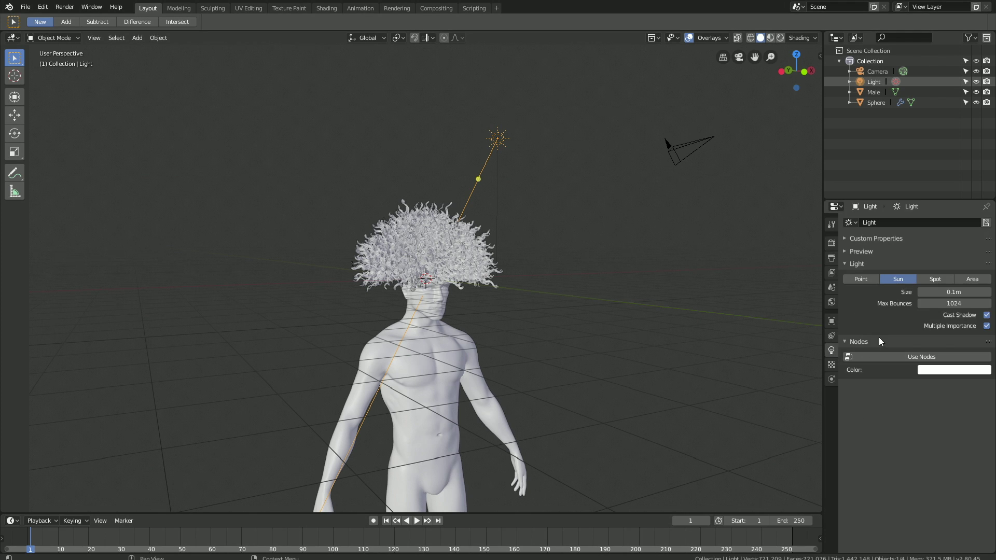
- Enable light nodes, set sun emission strength to 5, and preview in rendered shading
{"action": "left_click", "coordinate": [901, 356]}
{"action": "left_click", "coordinate": [945, 388]}
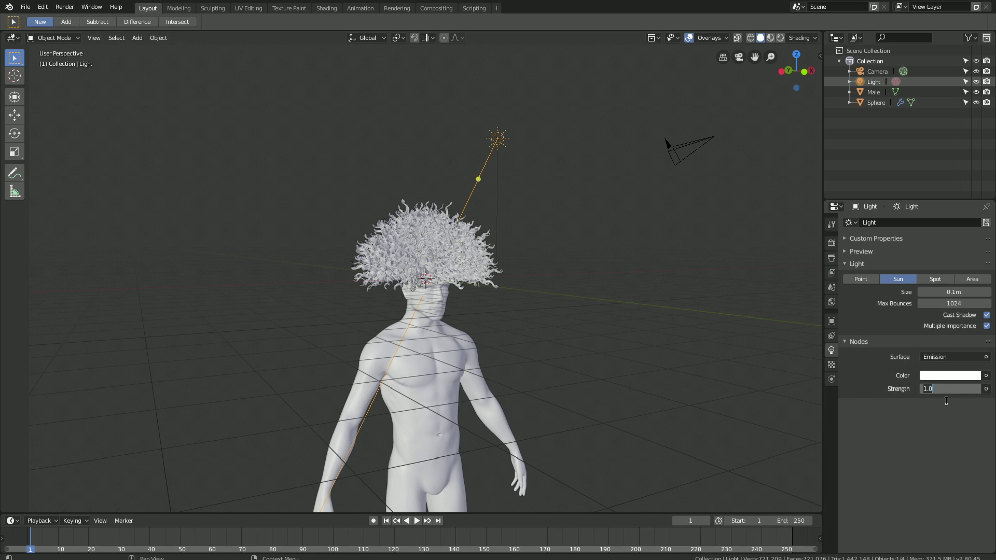
{"action": "type", "text": "5"}
{"action": "left_click", "coordinate": [779, 39]}
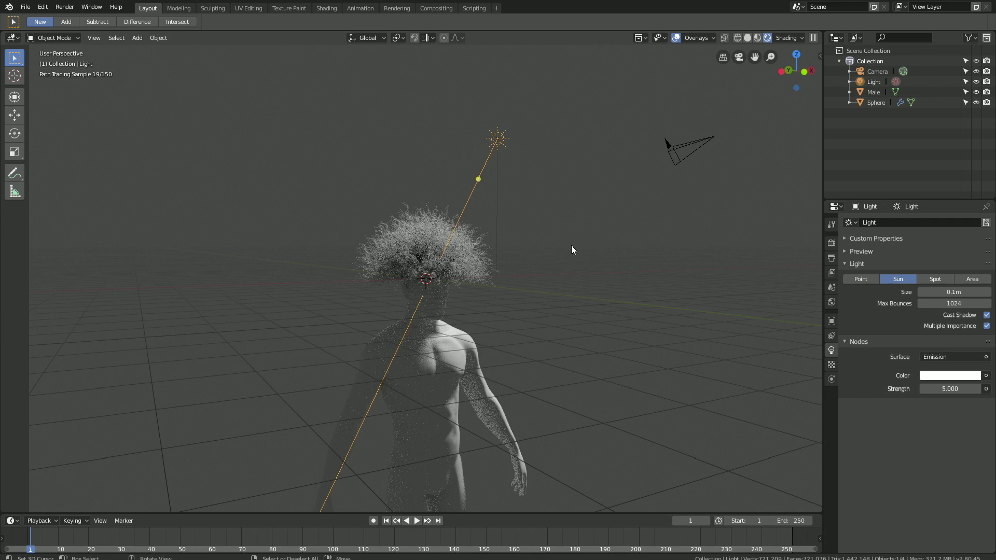
- Move and rotate the sun light to aim it down toward the figure
{"action": "mouse_move", "coordinate": [571, 279]}
{"action": "middle_mouse_down"}
{"action": "mouse_move", "coordinate": [575, 288]}
{"action": "mouse_move", "coordinate": [649, 295]}
{"action": "middle_mouse_up"}
{"action": "key", "text": "g"}
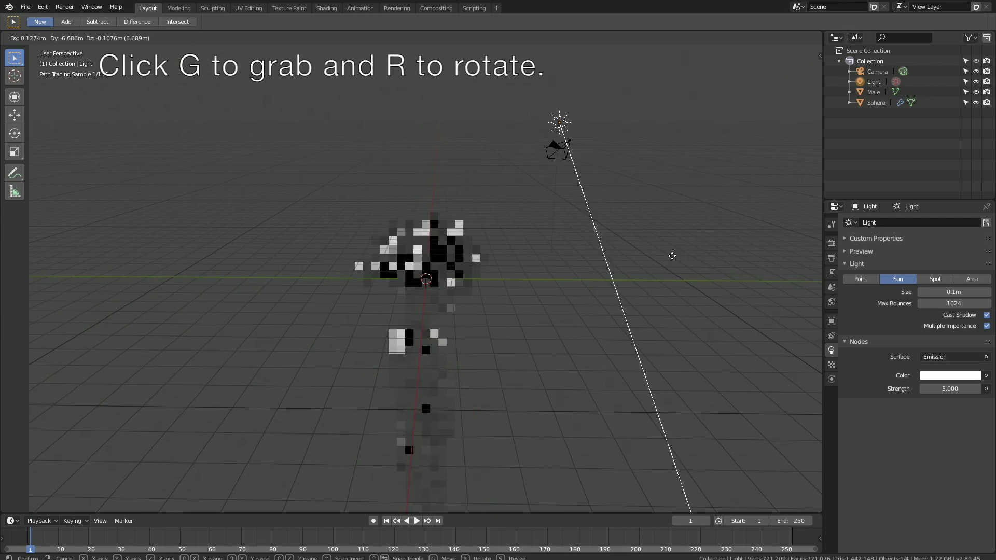
{"action": "left_click", "coordinate": [718, 287]}
{"action": "key", "text": "r"}
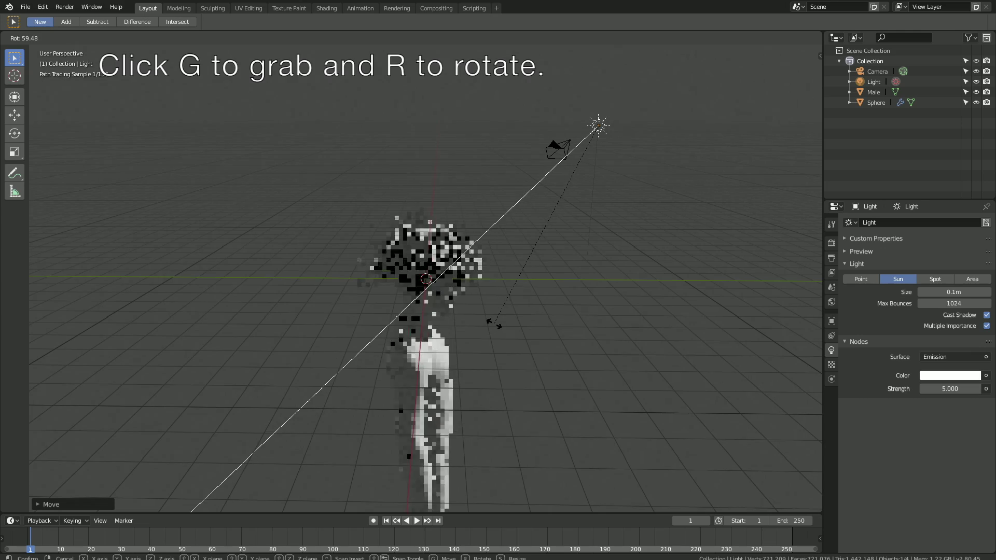
{"action": "left_click", "coordinate": [485, 306]}
{"action": "middle_click_drag", "start_coordinate": [482, 305], "coordinate": [438, 289]}
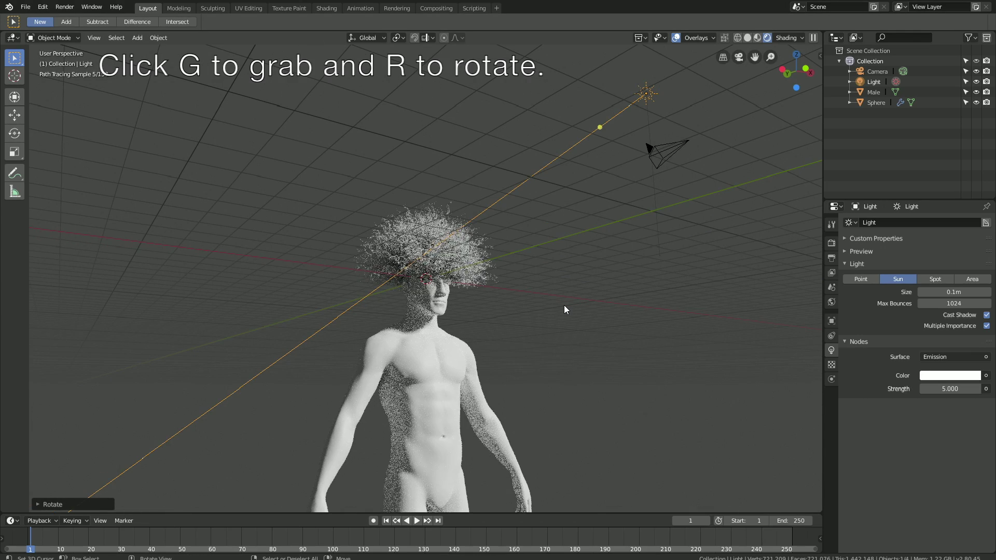
{"action": "middle_click_drag", "start_coordinate": [502, 300], "coordinate": [501, 305]}
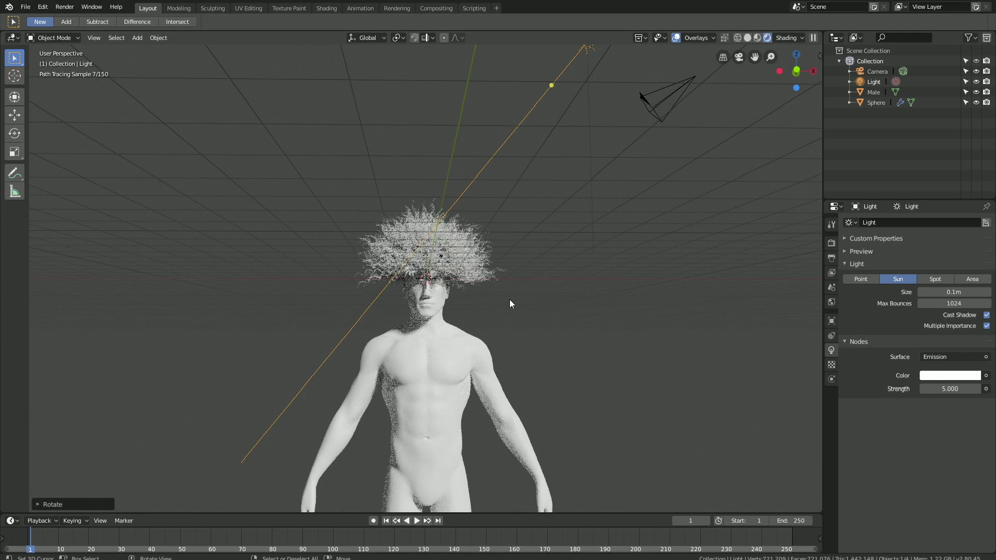
{"action": "scroll", "coordinate": [570, 301], "scroll_direction": "up", "scroll_amount": 3}
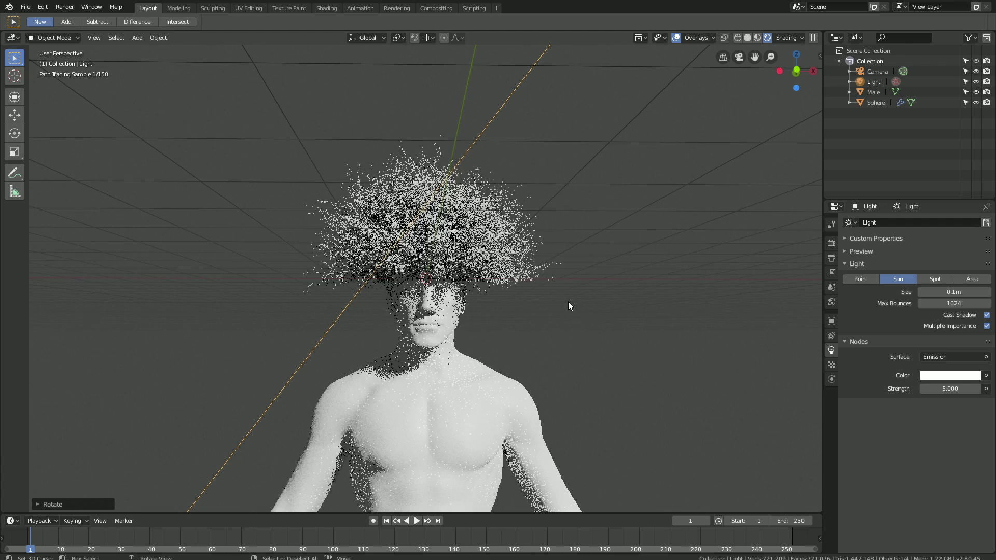
{"action": "left_click", "coordinate": [832, 302]}
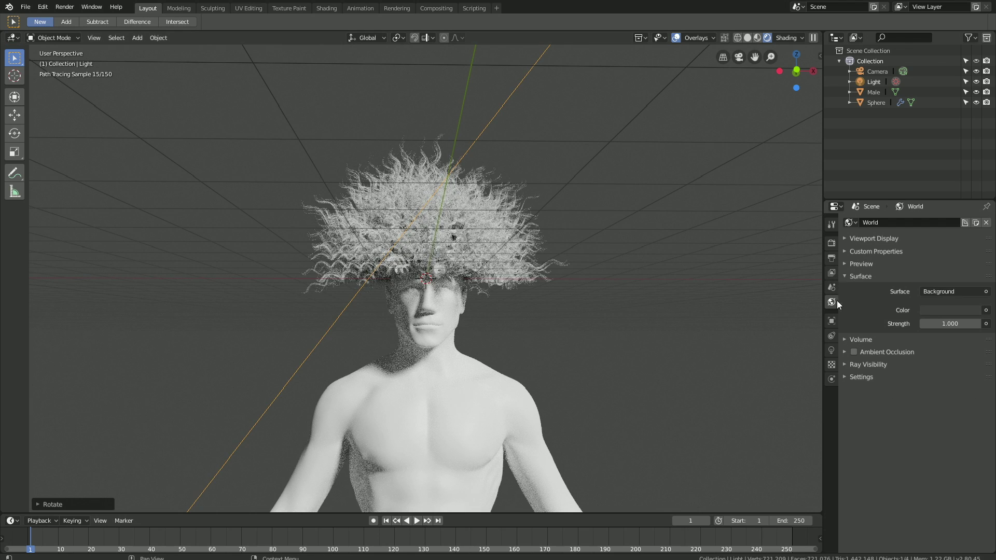
- Darken the world background colour to near black
{"action": "left_click", "coordinate": [933, 309]}
{"action": "left_click", "coordinate": [973, 231]}
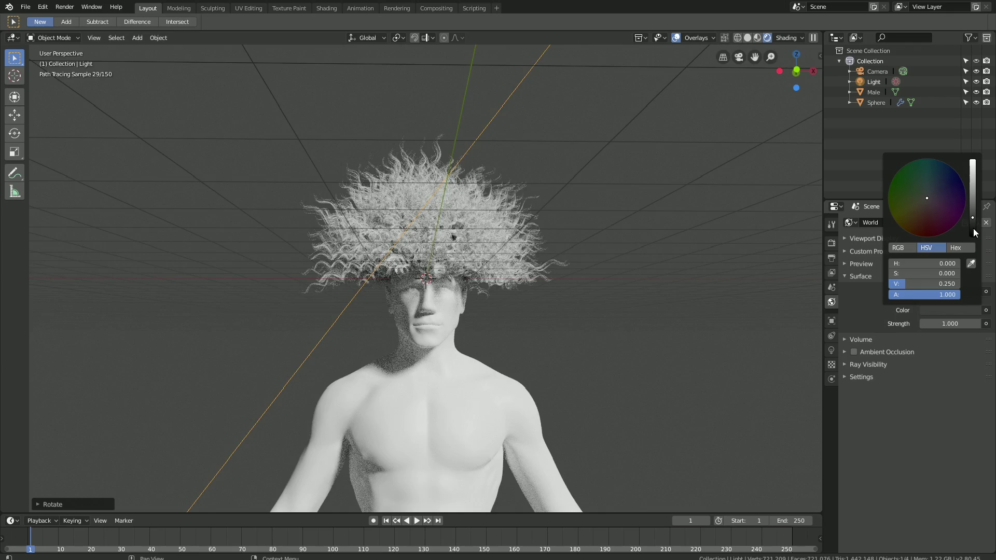
{"action": "left_click_drag", "start_coordinate": [973, 233], "coordinate": [973, 236]}
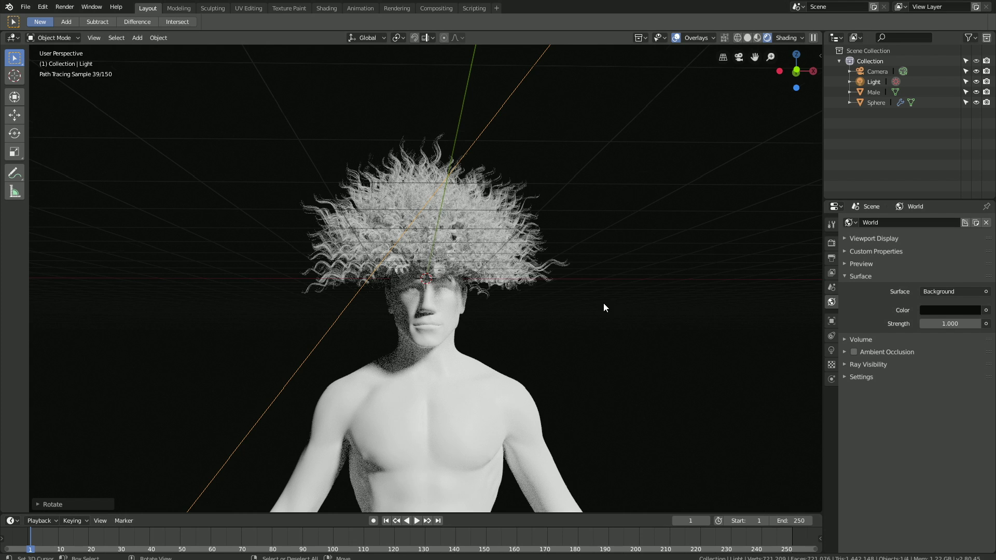
- Rotate the sun light around the Z axis to angle it back at the figure
{"action": "scroll", "coordinate": [603, 303], "scroll_direction": "down", "scroll_amount": 4}
{"action": "key", "text": "g"}
{"action": "left_click", "coordinate": [638, 281]}
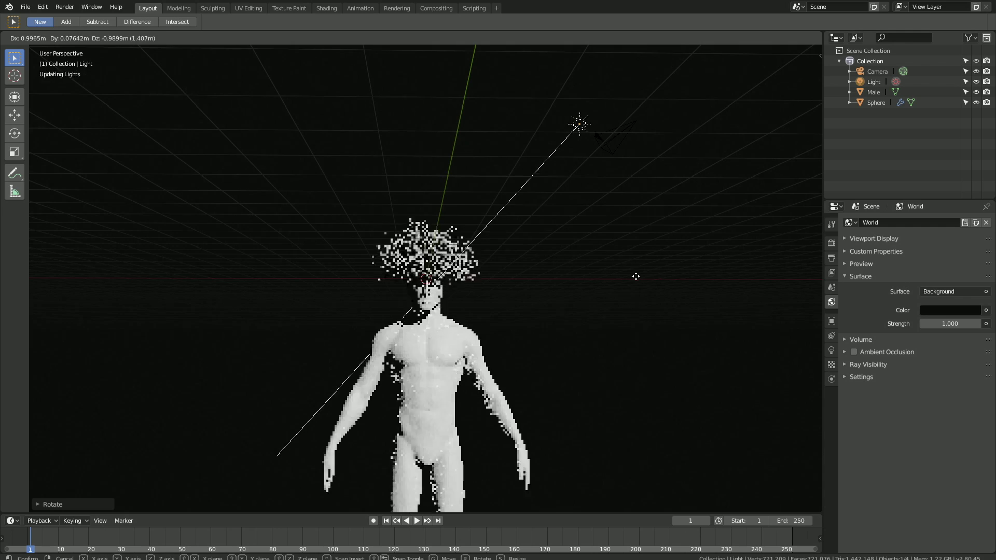
{"action": "key", "text": "z"}
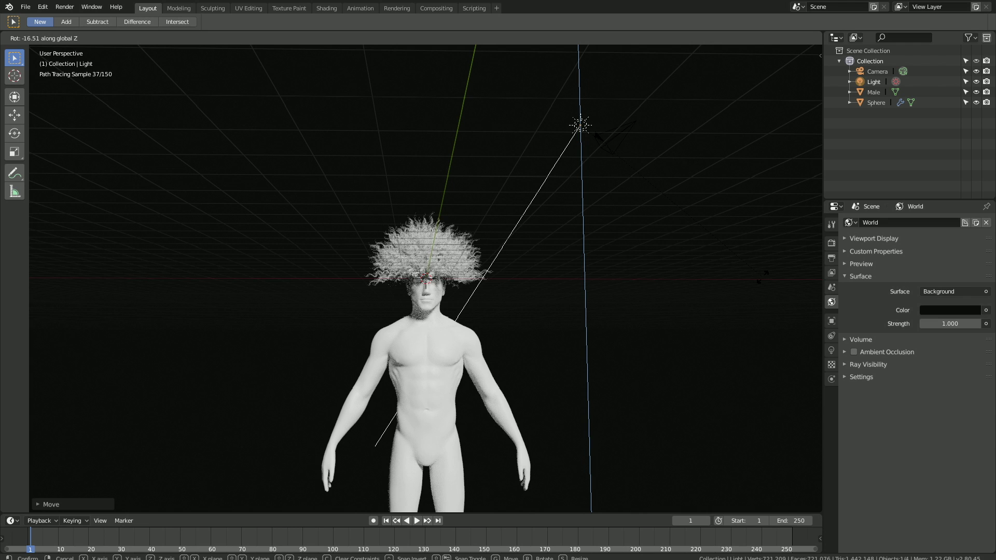
{"action": "mouse_move", "coordinate": [108, 259]}
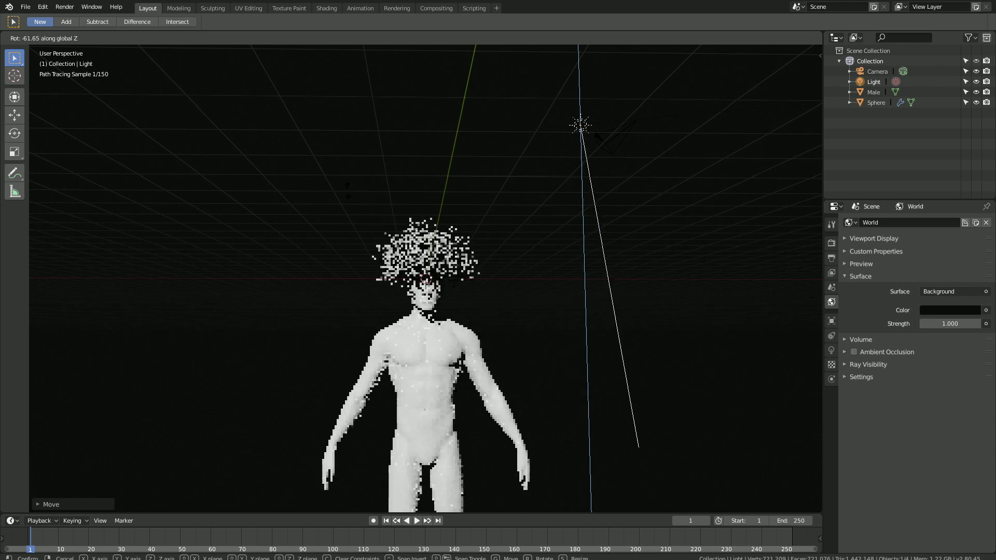
{"action": "mouse_move", "coordinate": [289, 66]}
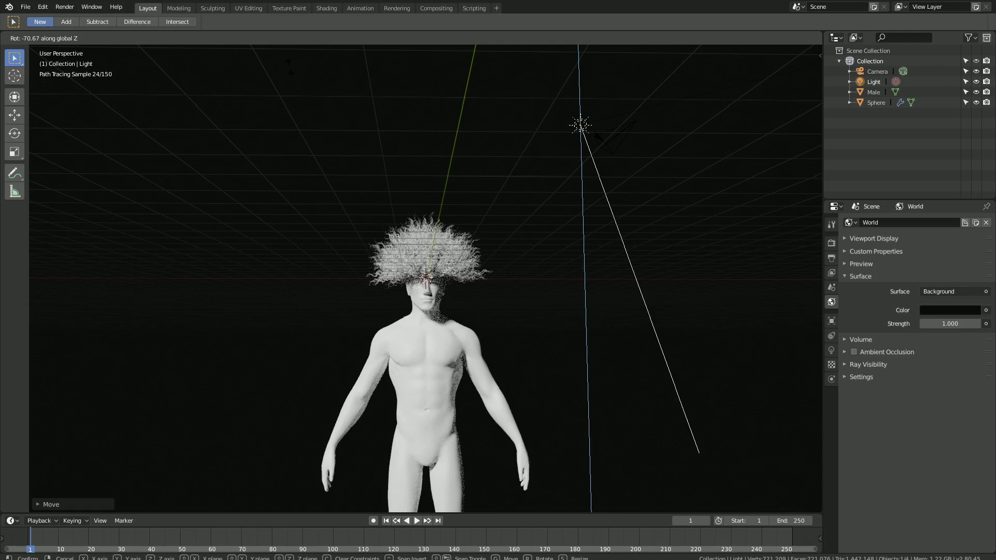
{"action": "mouse_move", "coordinate": [578, 203]}
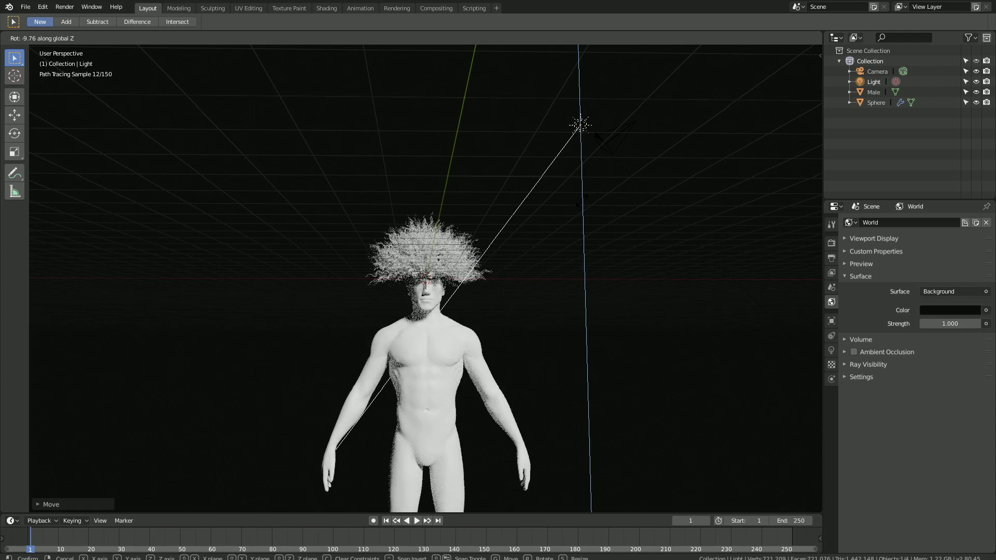
{"action": "left_click", "coordinate": [561, 129]}
{"action": "scroll", "coordinate": [521, 368], "scroll_direction": "up", "scroll_amount": 5}
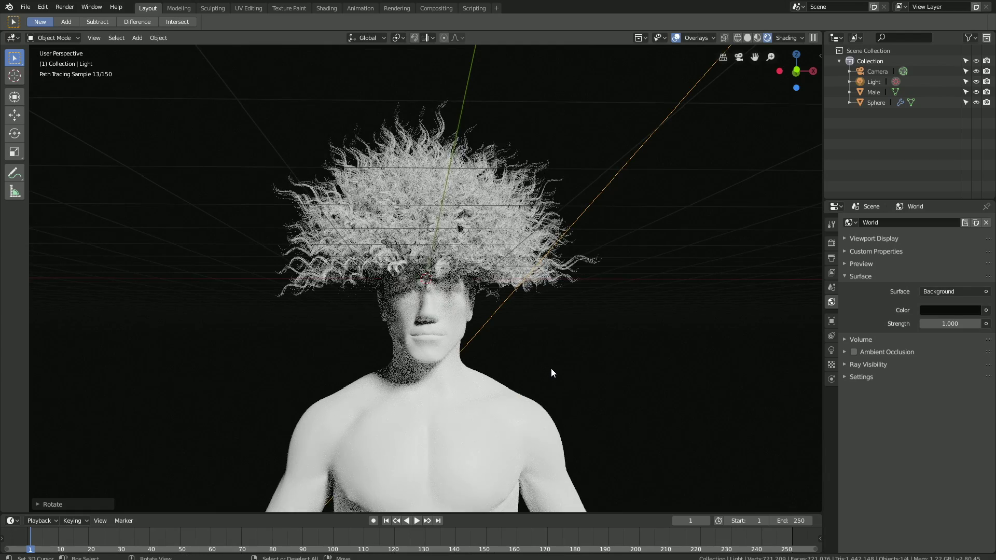
{"action": "scroll", "coordinate": [553, 374], "scroll_direction": "down", "scroll_amount": 5}
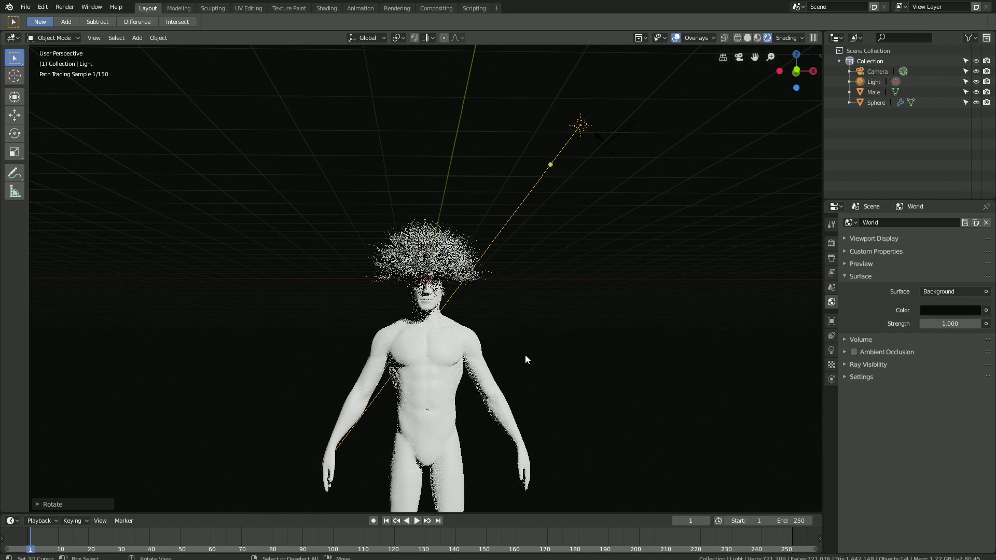
- Give the hair sphere a new Diffuse BSDF material coloured blue (H 0.625, S 0.603, V 0.906)
{"action": "left_click", "coordinate": [423, 257]}
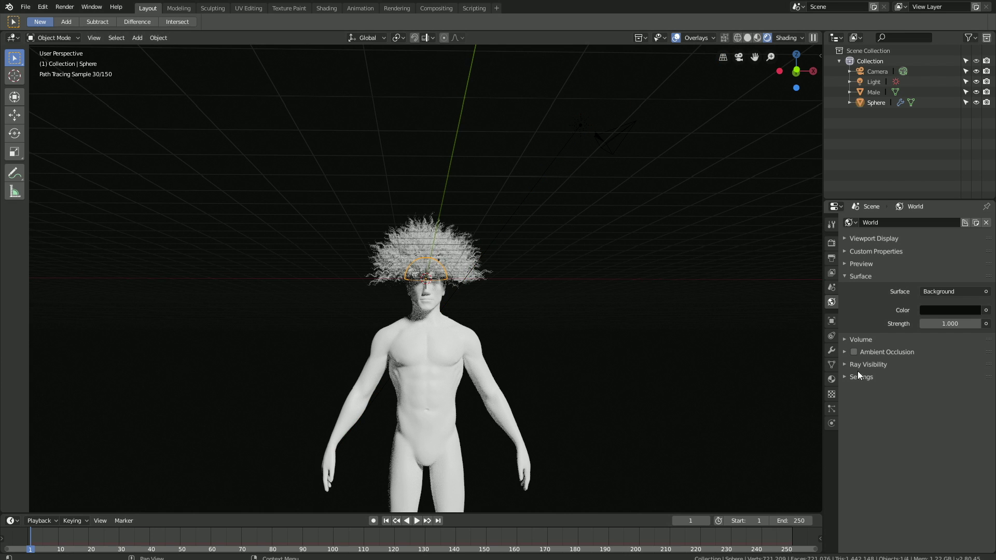
{"action": "left_click", "coordinate": [834, 379]}
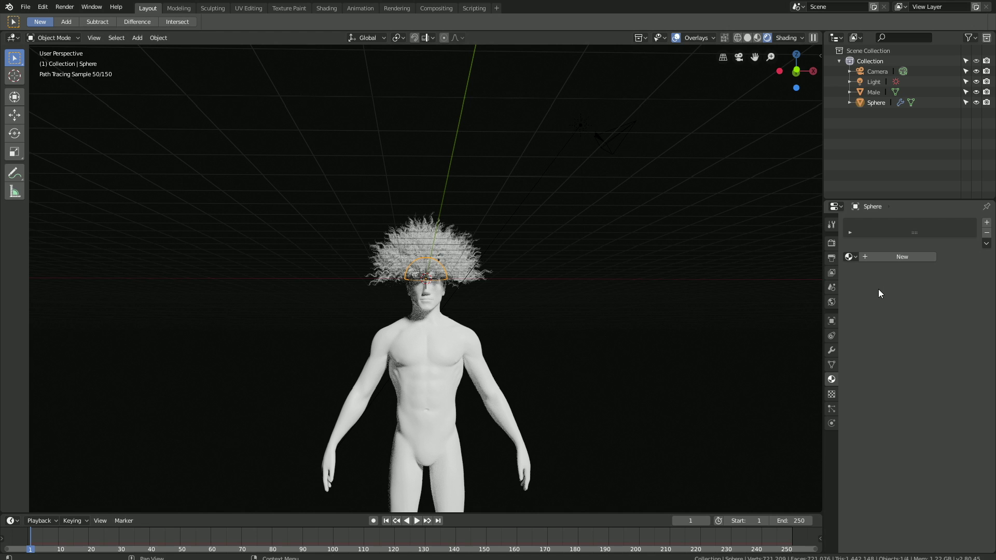
{"action": "left_click", "coordinate": [885, 256]}
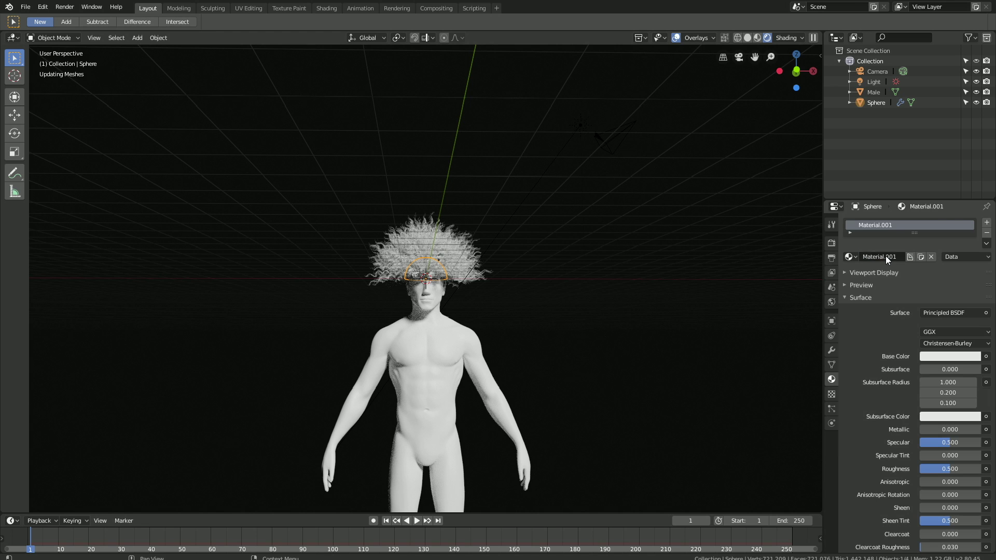
{"action": "left_click", "coordinate": [939, 311]}
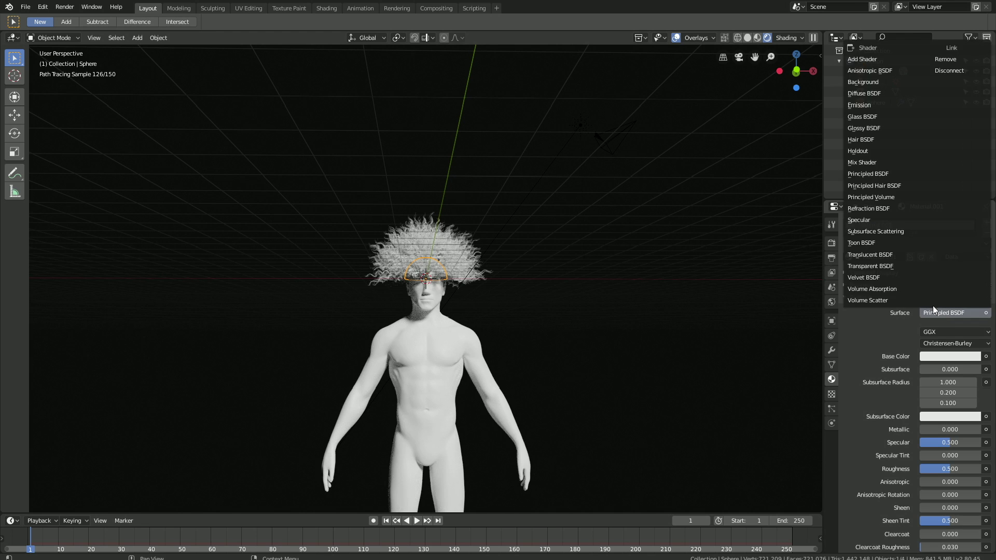
{"action": "left_click", "coordinate": [878, 93]}
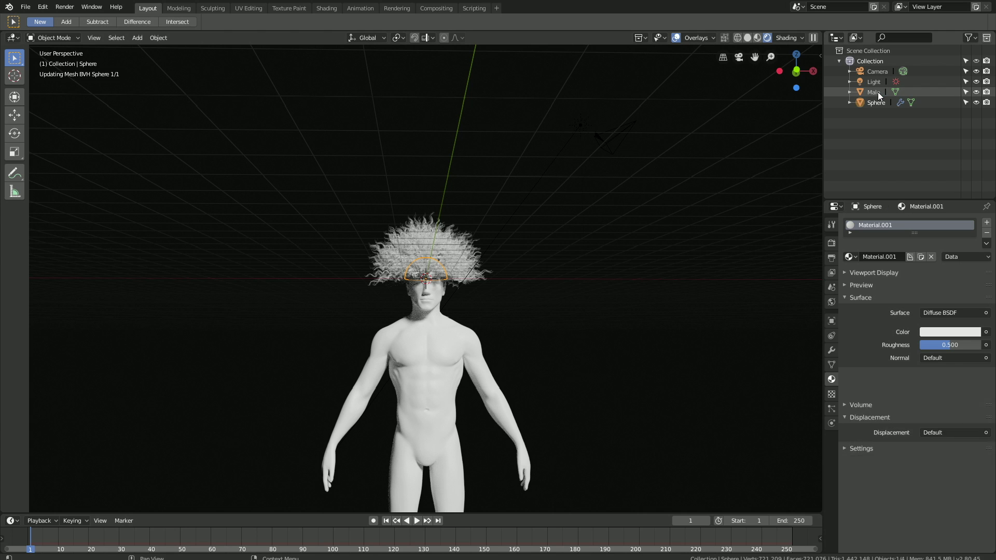
{"action": "left_click", "coordinate": [946, 328]}
{"action": "left_click", "coordinate": [943, 203]}
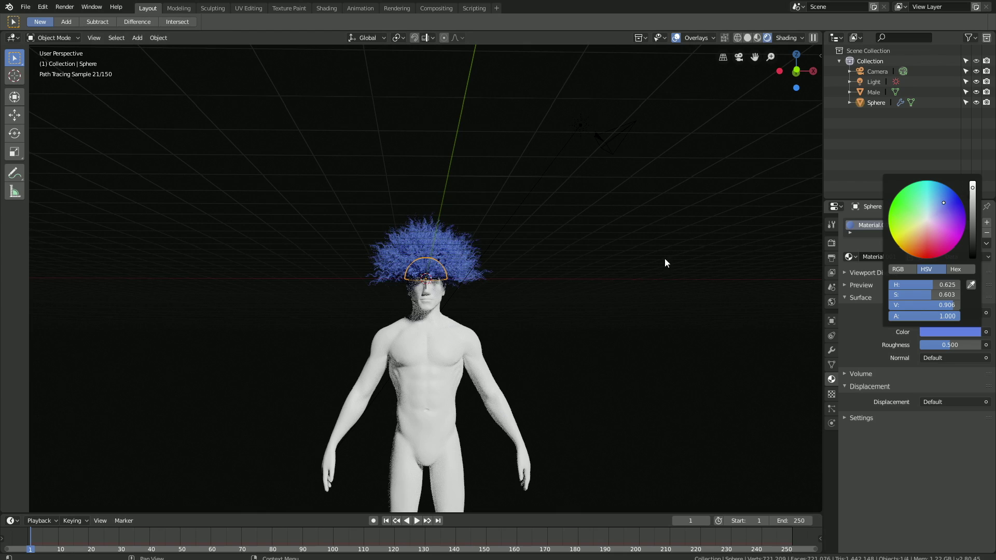
{"action": "scroll", "coordinate": [533, 301], "scroll_direction": "up", "scroll_amount": 4}
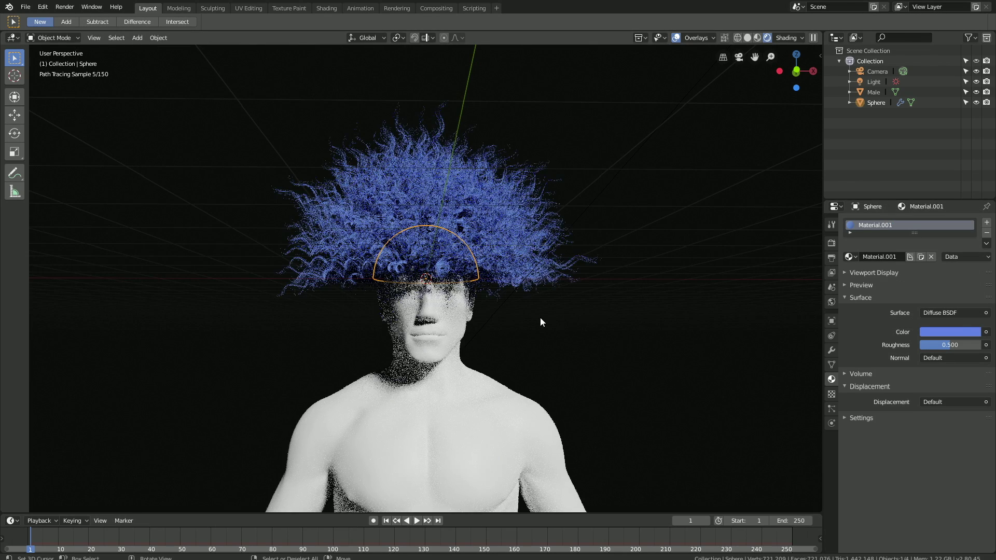
{"action": "left_click", "coordinate": [960, 331]}
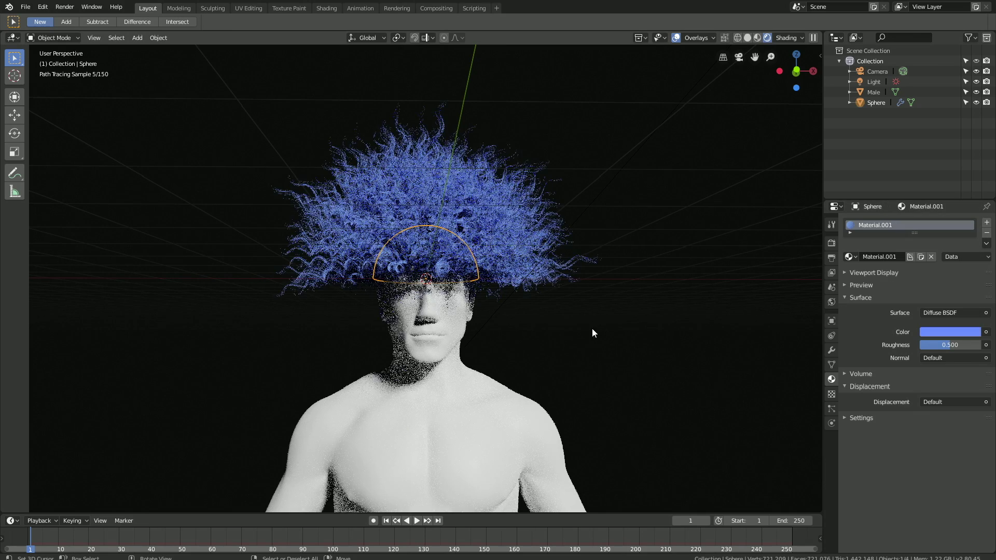
{"action": "scroll", "coordinate": [557, 329], "scroll_direction": "down", "scroll_amount": 3}
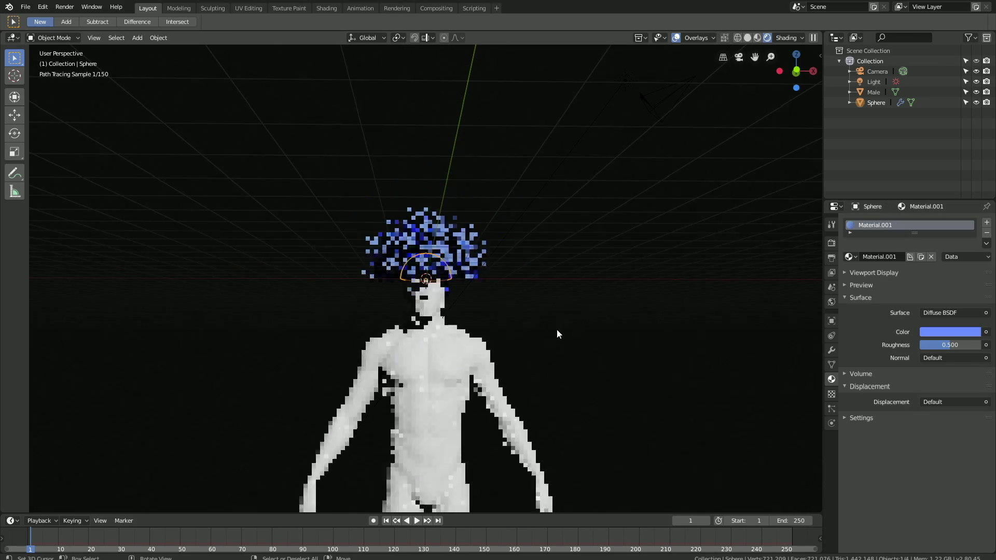
{"action": "left_click", "coordinate": [470, 353]}
- Give the Male body a Diffuse BSDF surface with roughness 0.000, then reselect the hair sphere
{"action": "left_click", "coordinate": [957, 312]}
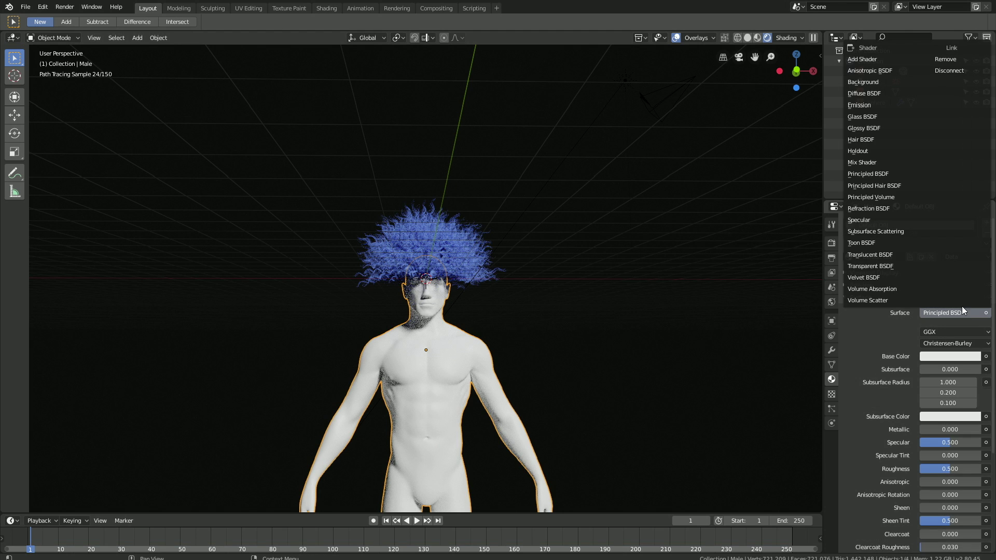
{"action": "left_click", "coordinate": [886, 93]}
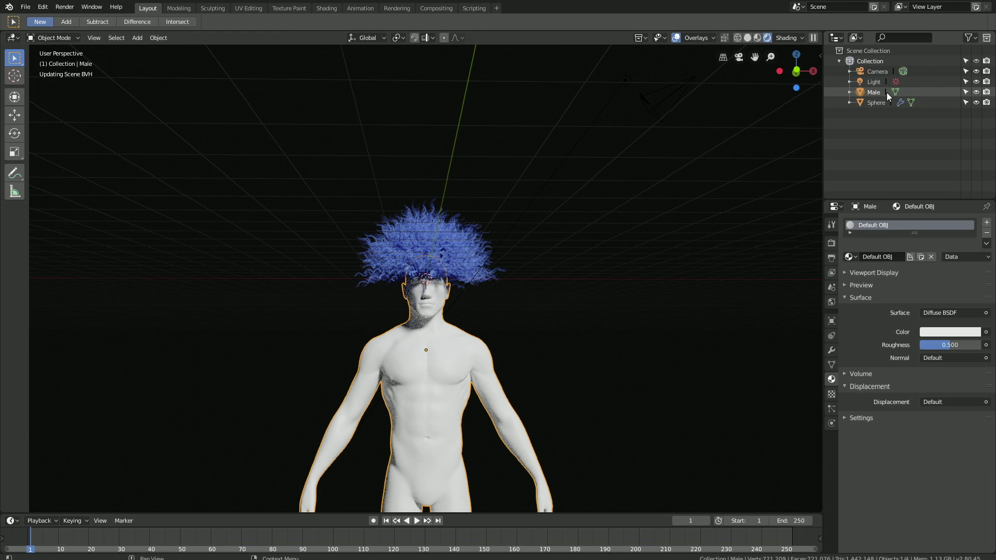
{"action": "left_click_drag", "start_coordinate": [954, 345], "coordinate": [914, 351]}
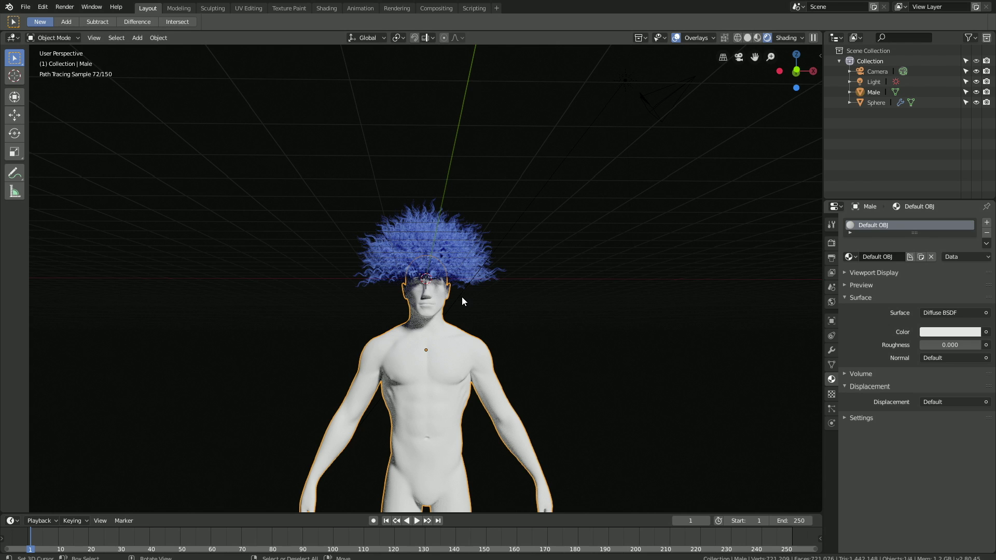
{"action": "left_click", "coordinate": [438, 268]}
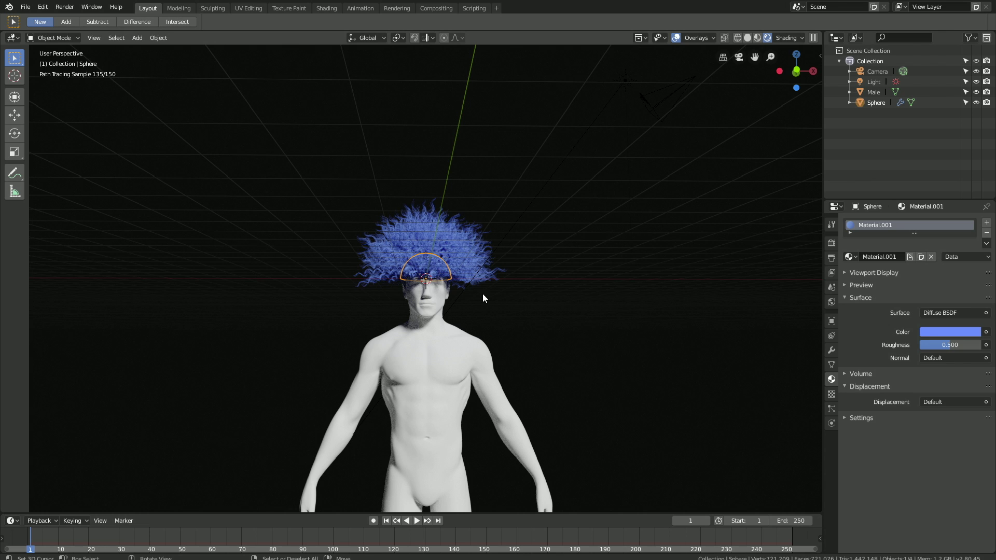
- Show the sphere's Particles tab and re-save the project as tut.blend
{"action": "left_click", "coordinate": [833, 409]}
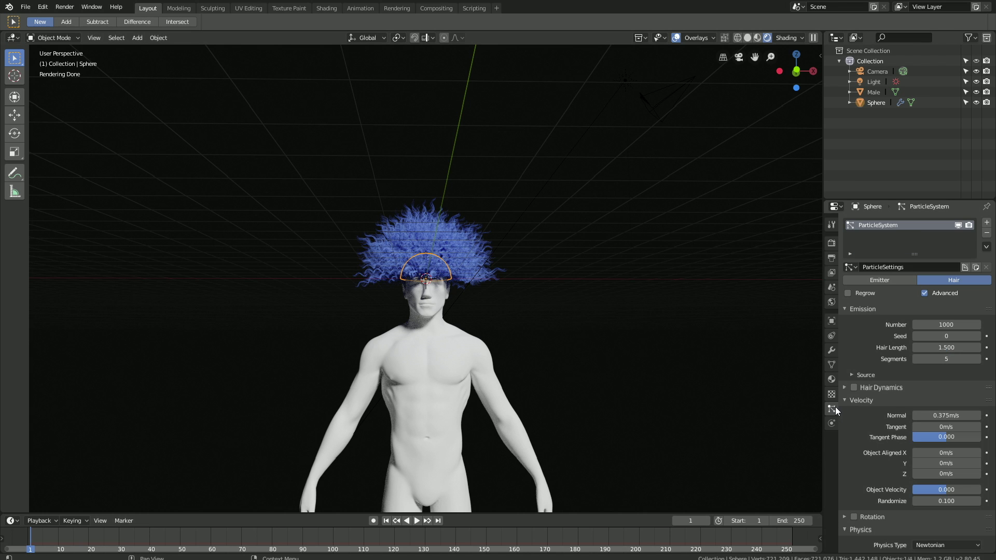
{"action": "left_click", "coordinate": [23, 11]}
{"action": "left_click", "coordinate": [49, 95]}
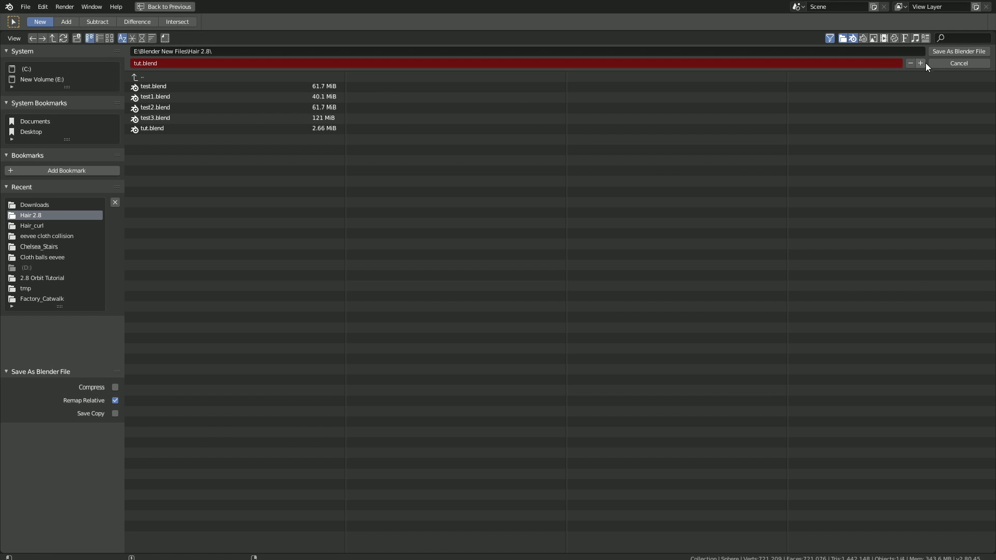
{"action": "left_click", "coordinate": [953, 50]}
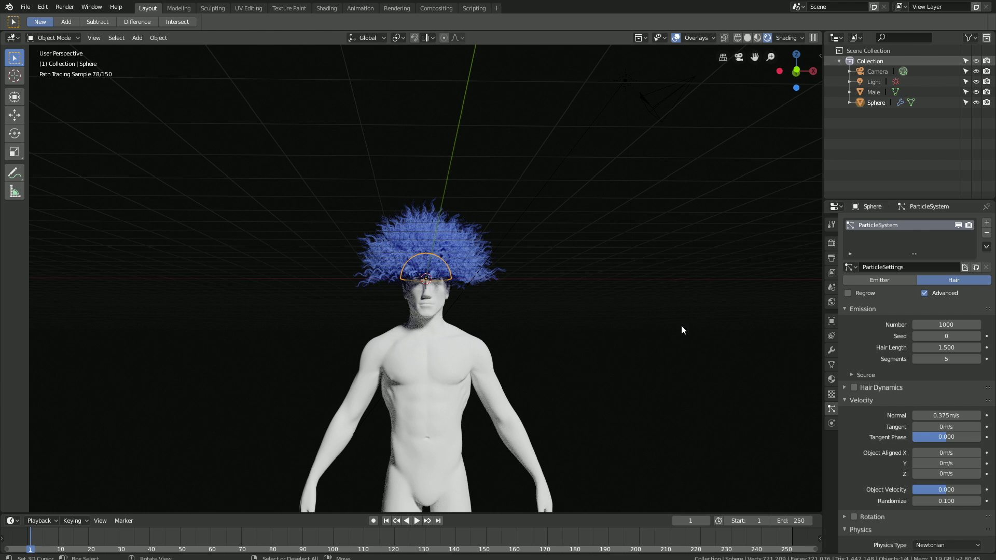
- Show the sidebar, use Solid shading, and keyframe the sphere at the origin on frame 30
{"action": "key", "text": "n"}
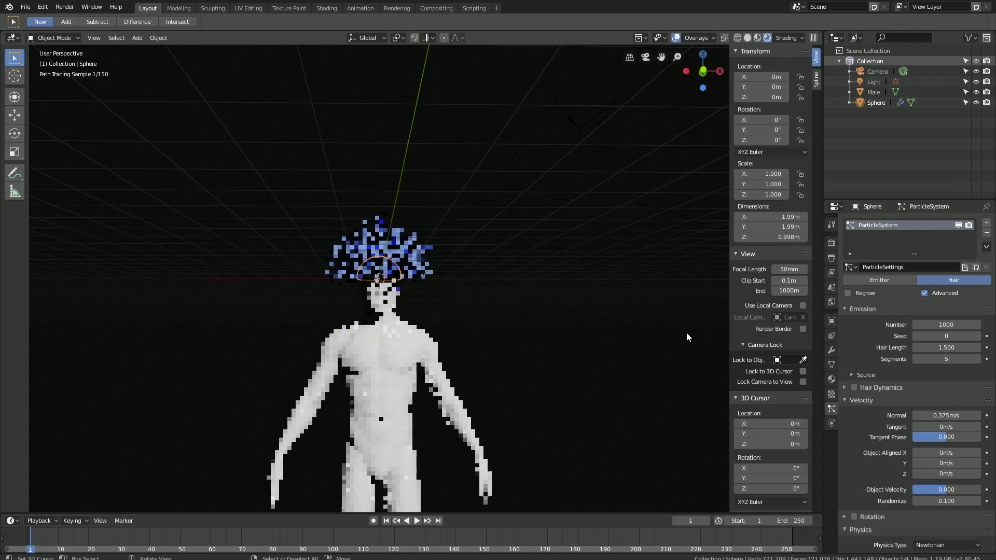
{"action": "left_click", "coordinate": [749, 37]}
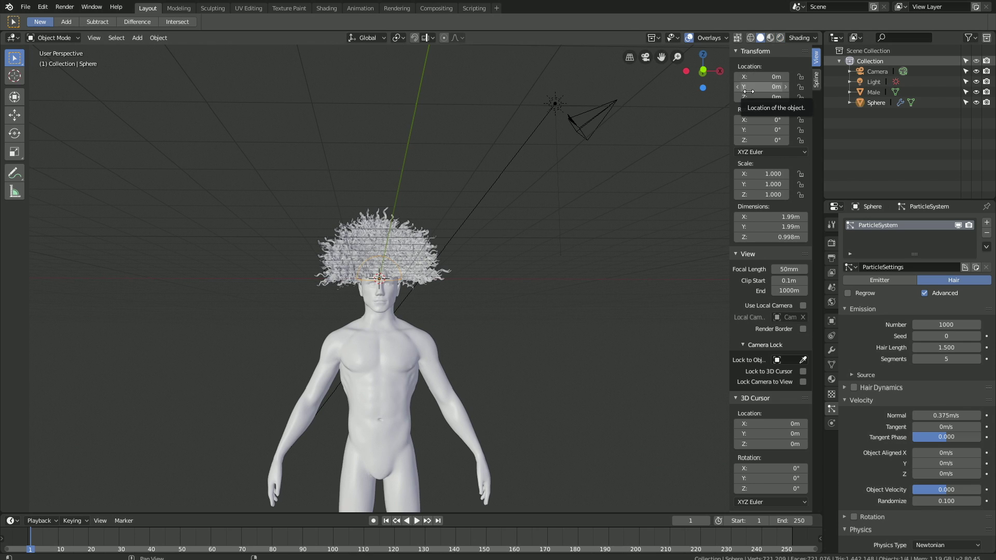
{"action": "left_click", "coordinate": [119, 534]}
{"action": "key", "text": "i"}
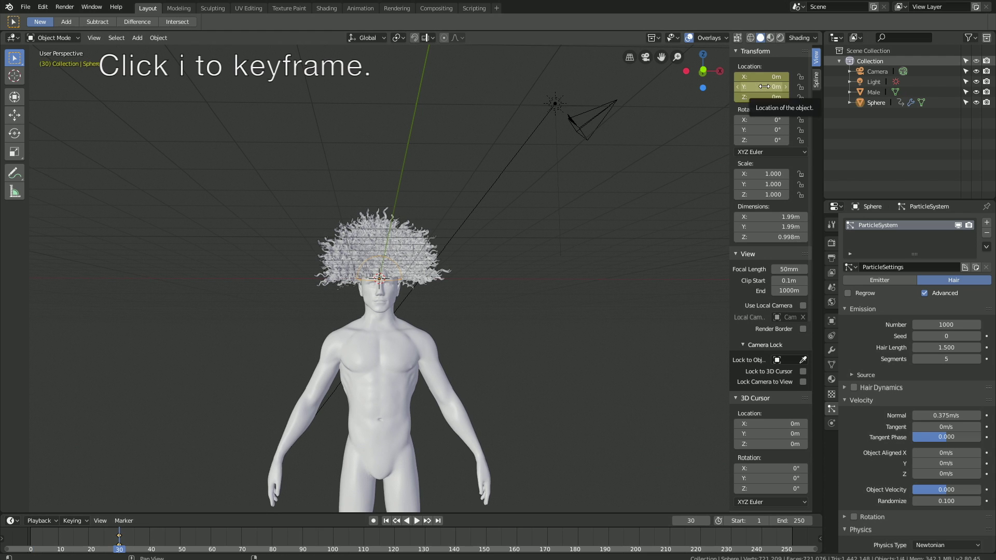
{"action": "key", "text": "i"}
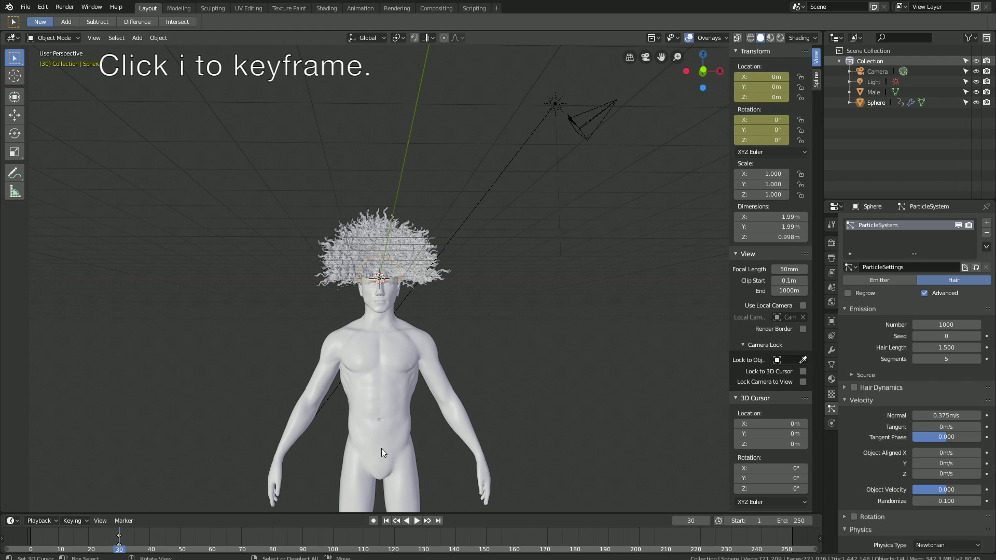
- At frame 70, move the sphere along X to -10.323 m and keyframe it
{"action": "left_click", "coordinate": [241, 534]}
{"action": "scroll", "coordinate": [350, 277], "scroll_direction": "down", "scroll_amount": 4}
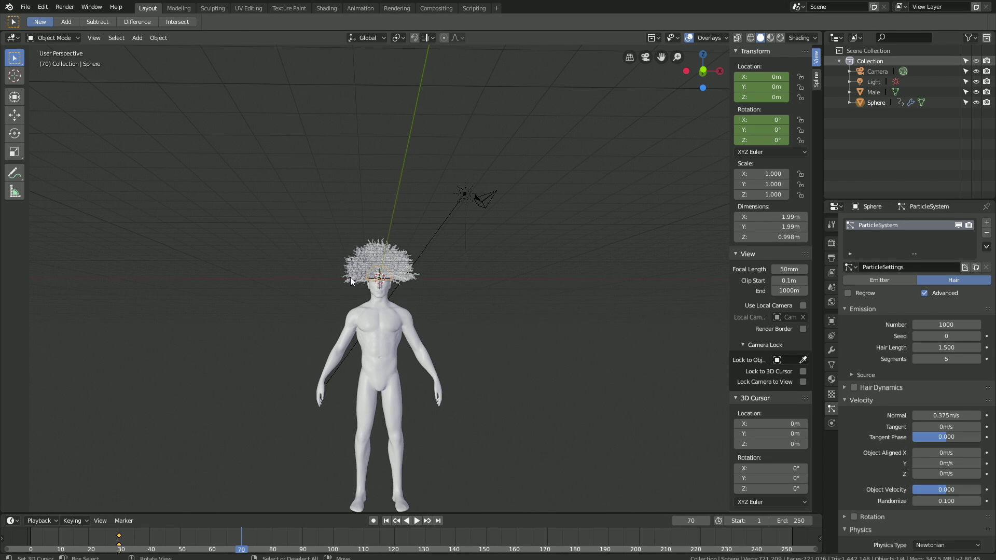
{"action": "key", "text": "g"}
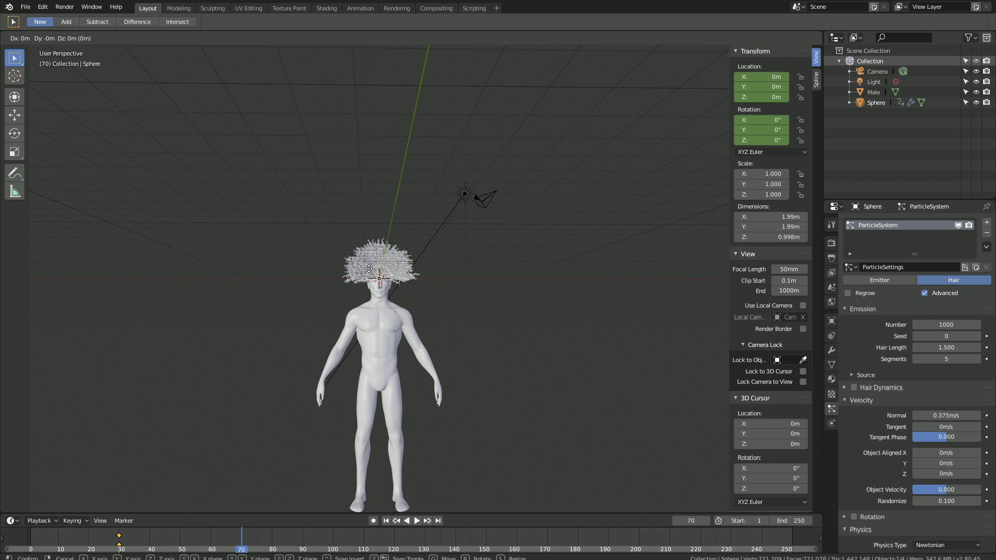
{"action": "key", "text": "x"}
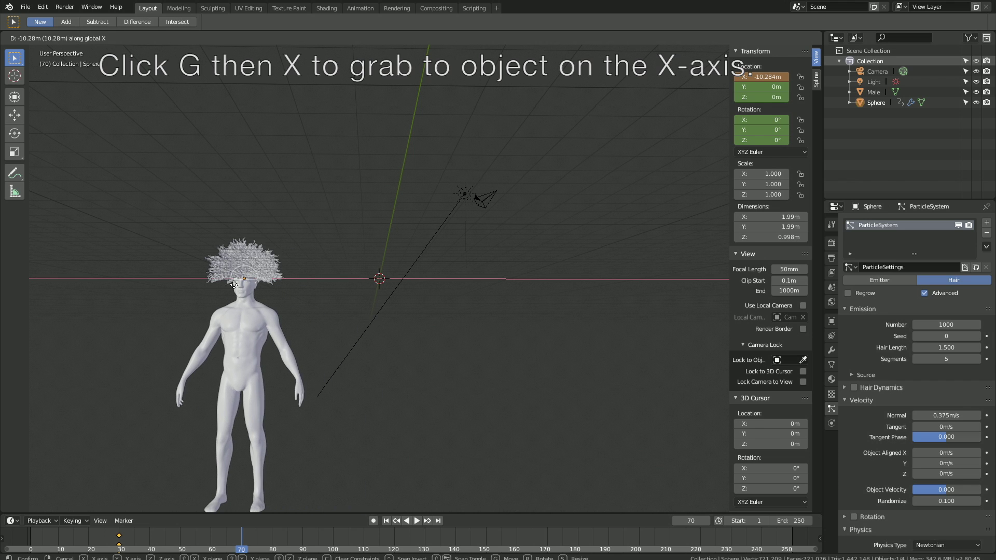
{"action": "left_click", "coordinate": [233, 285]}
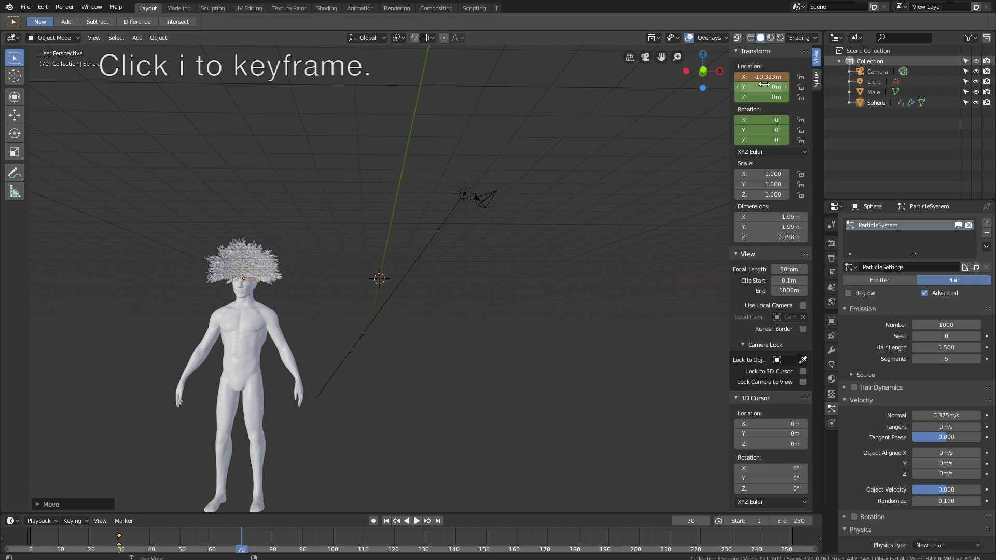
{"action": "key", "text": "i"}
{"action": "key", "text": "i"}
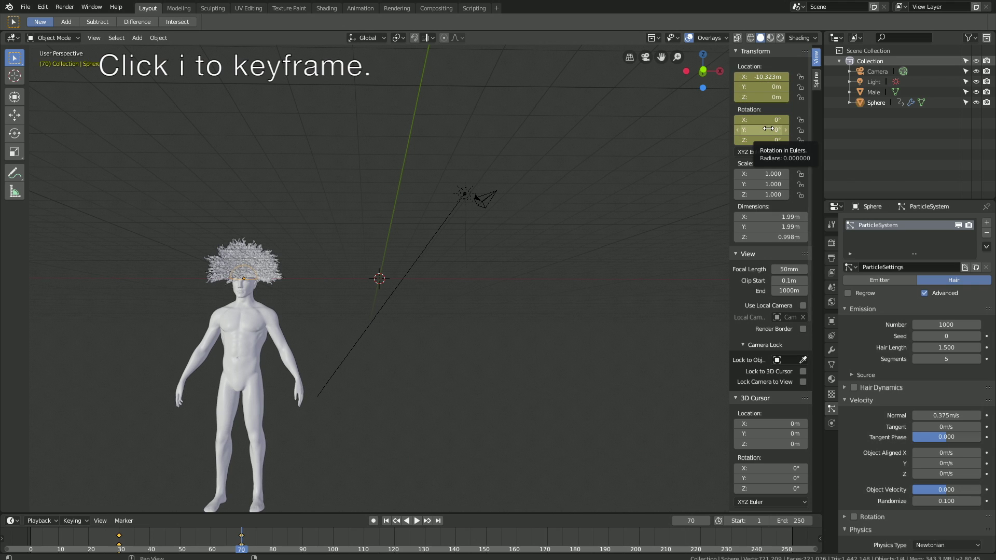
- At frame 100, rotate the sphere to -47.8° around Z and keyframe it
{"action": "left_click", "coordinate": [334, 536]}
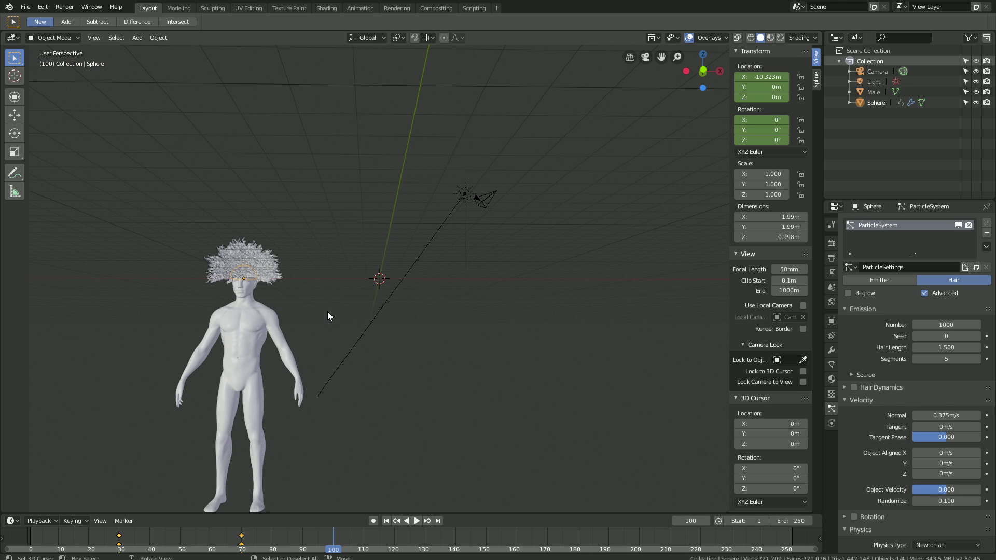
{"action": "key", "text": "r"}
{"action": "key", "text": "z"}
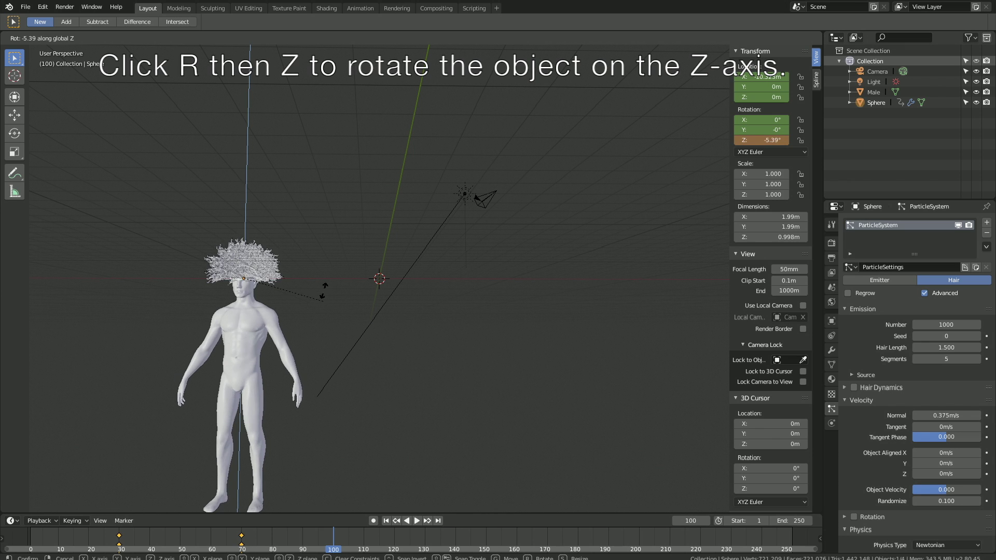
{"action": "left_click", "coordinate": [324, 239]}
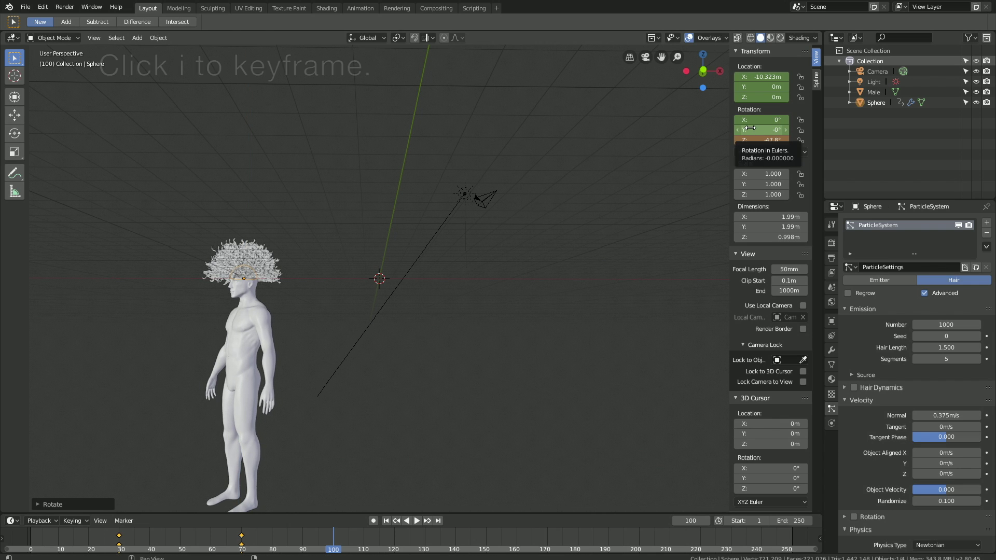
{"action": "key", "text": "i"}
{"action": "key", "text": "i"}
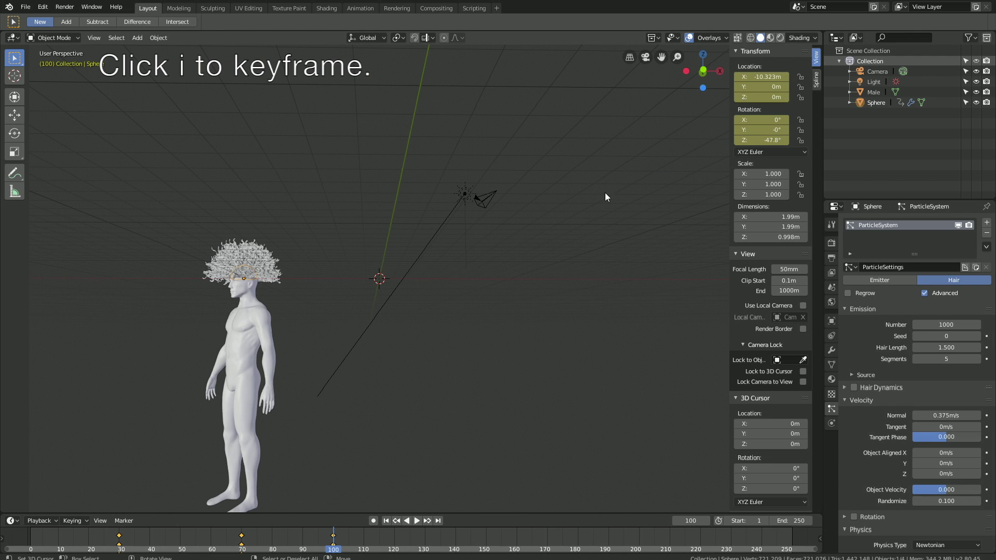
- At frame 140, rotate the sphere to 37.5° around Z and keyframe it
{"action": "left_click", "coordinate": [456, 545]}
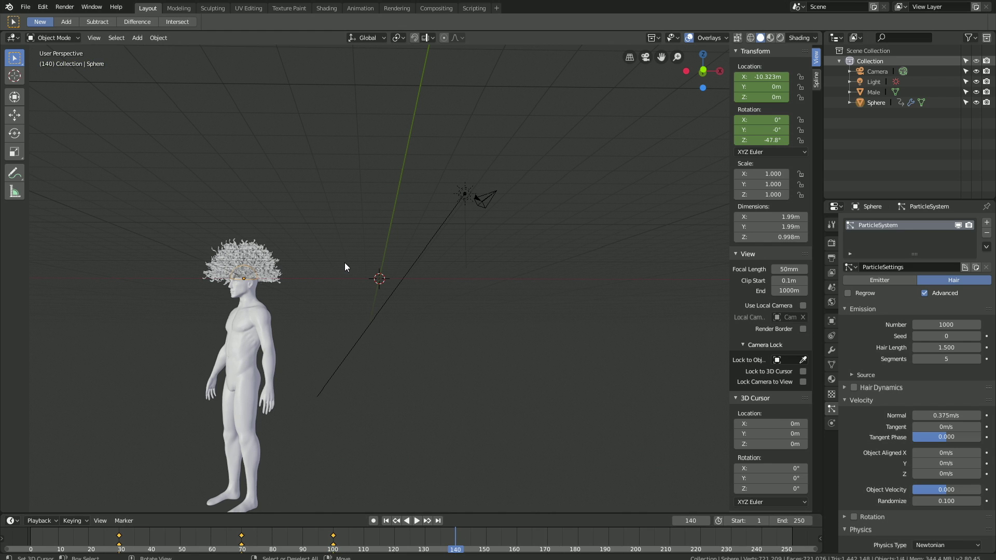
{"action": "key", "text": "r"}
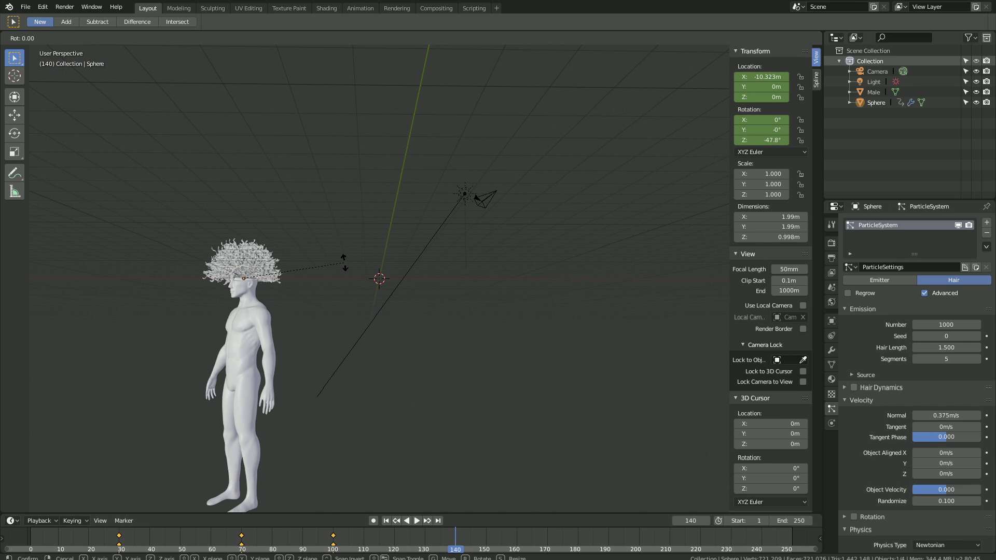
{"action": "key", "text": "z"}
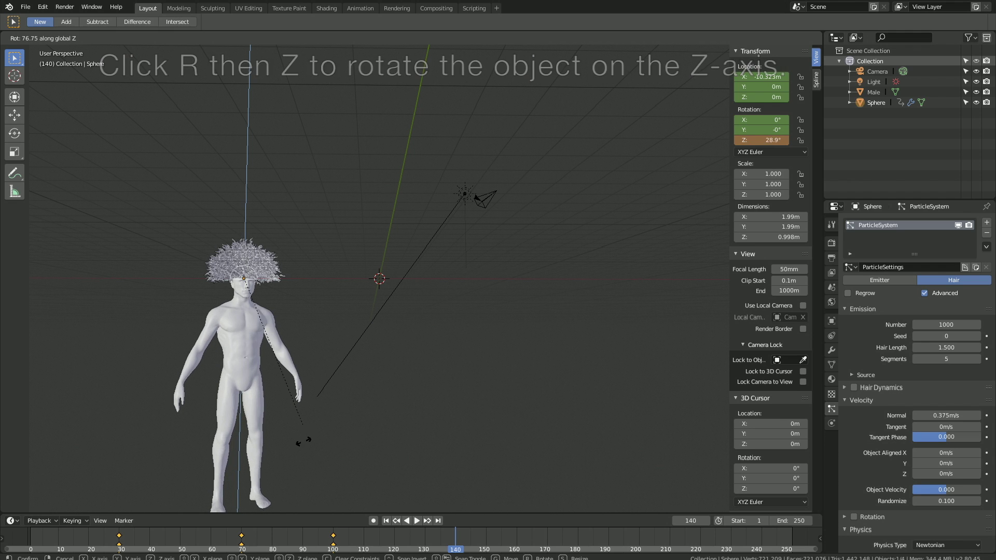
{"action": "left_click", "coordinate": [301, 506]}
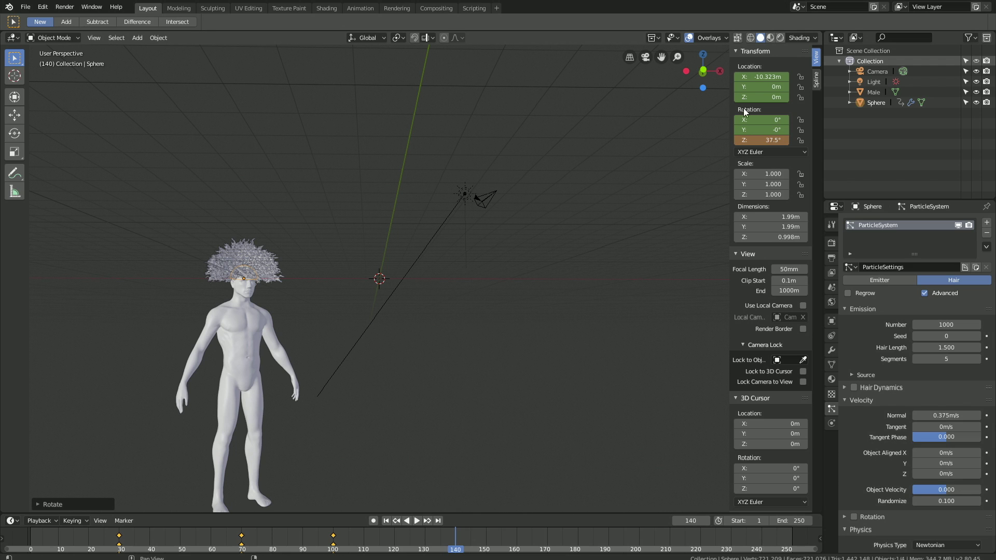
{"action": "key", "text": "i"}
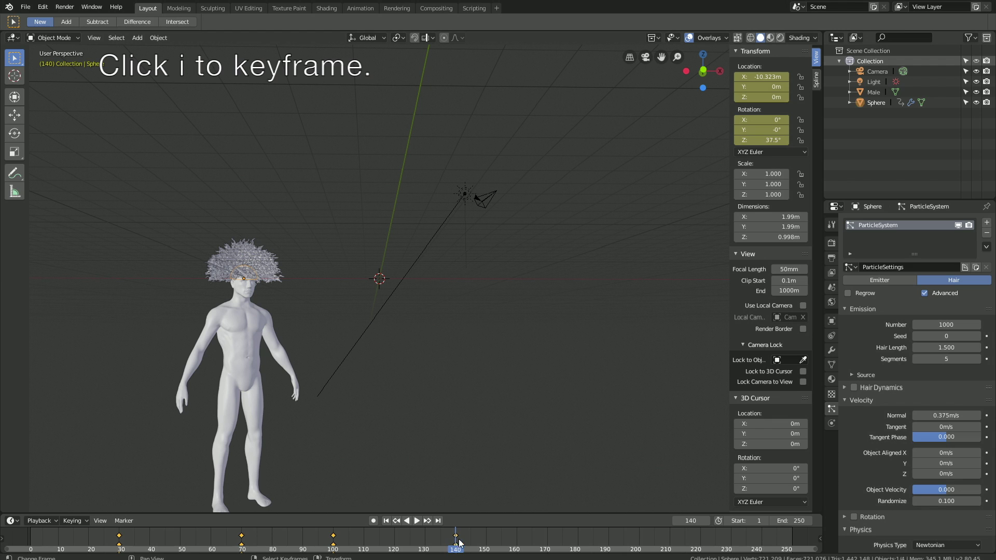
- At frame 160, set Rotation Z to 0° and keyframe it
{"action": "left_click", "coordinate": [515, 540]}
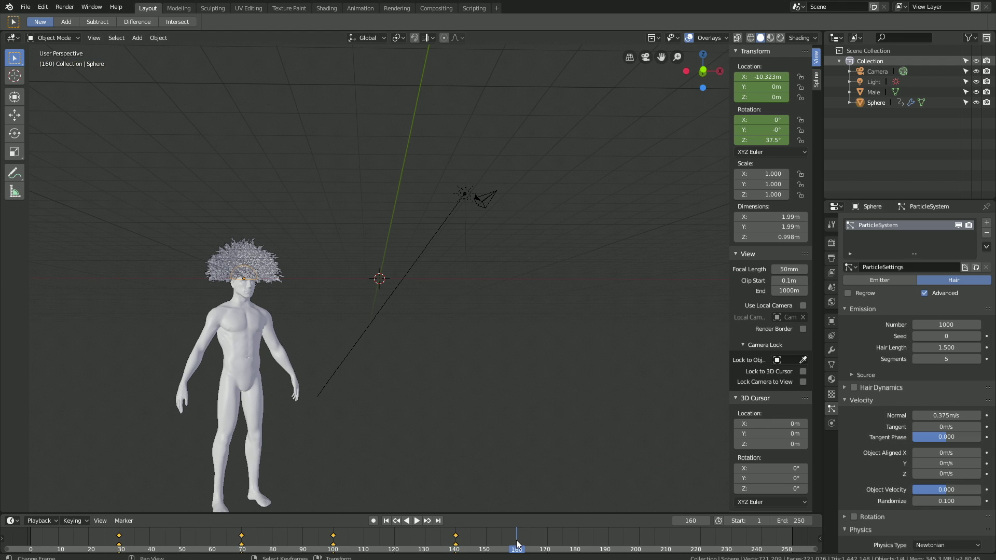
{"action": "left_click", "coordinate": [756, 140]}
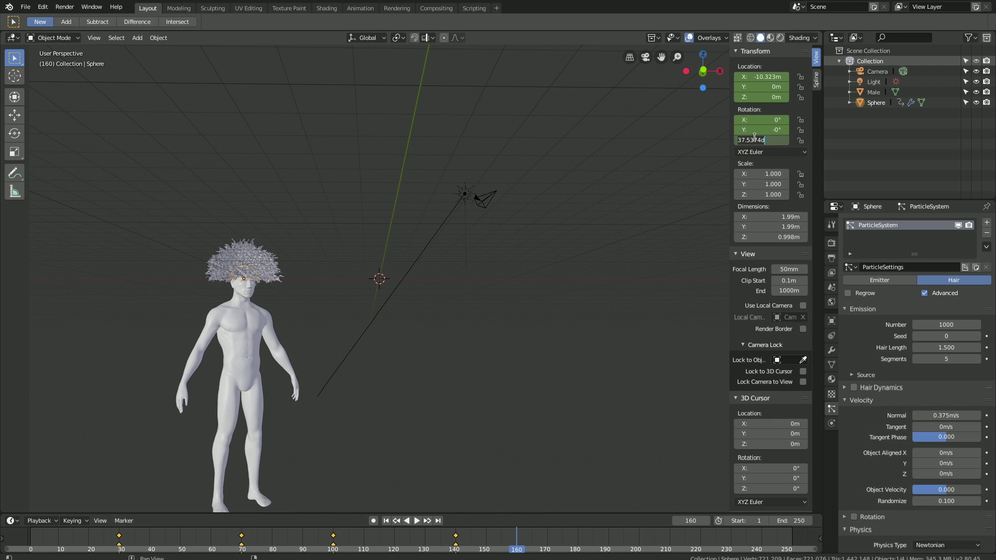
{"action": "type", "text": "0"}
{"action": "key", "text": "Return"}
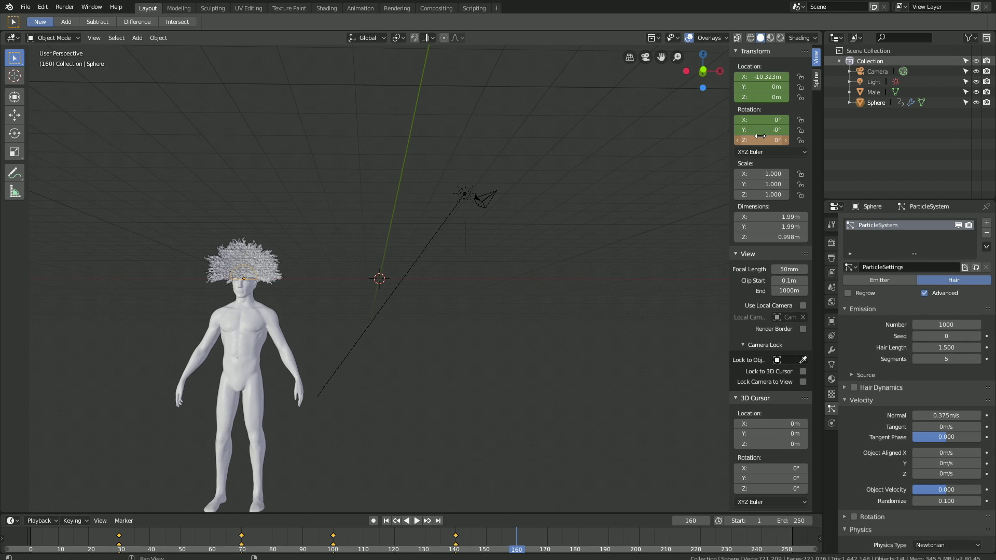
{"action": "key", "text": "i"}
{"action": "key", "text": "i"}
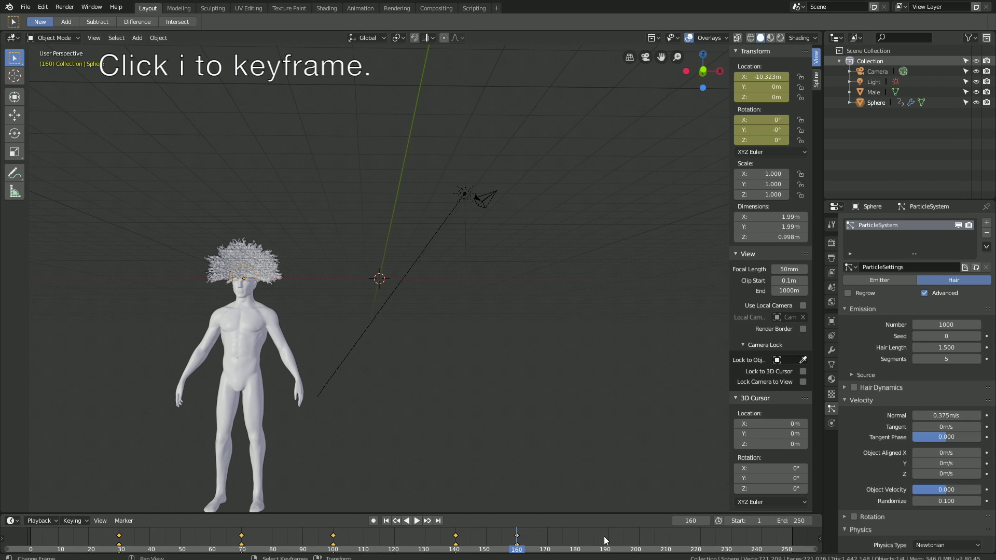
- At frame 200, set Location X to 0 m and keyframe it
{"action": "left_click", "coordinate": [639, 537]}
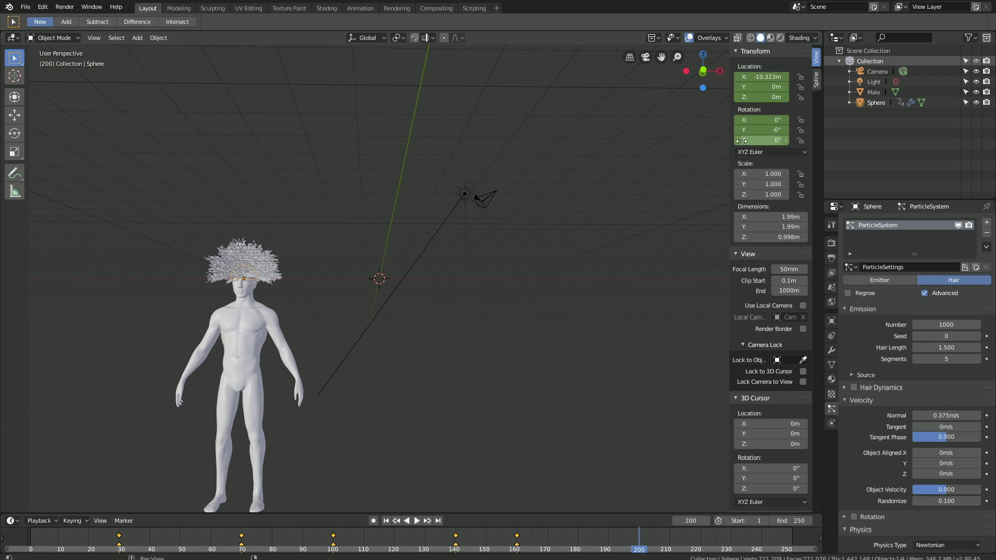
{"action": "left_click", "coordinate": [750, 75]}
{"action": "type", "text": "0"}
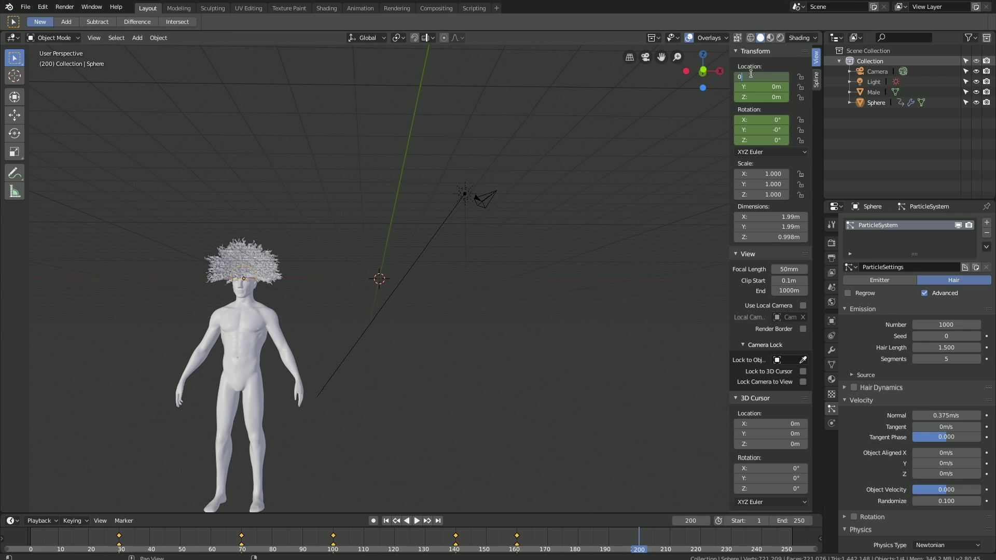
{"action": "key", "text": "Return"}
{"action": "key", "text": "i"}
{"action": "key", "text": "i"}
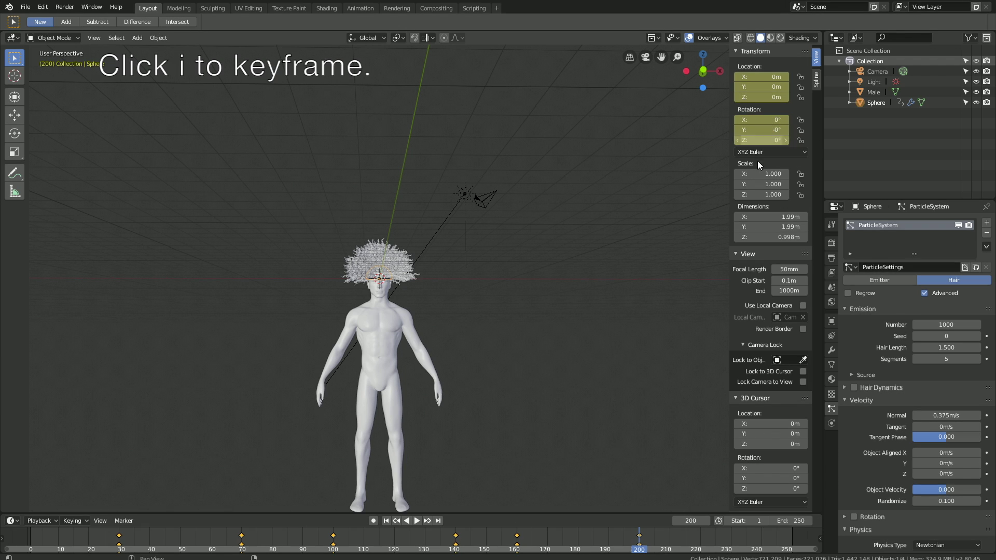
- Play back the animation to preview it, then stop and return to frame 1
{"action": "key", "text": "shift+ctrl+space"}
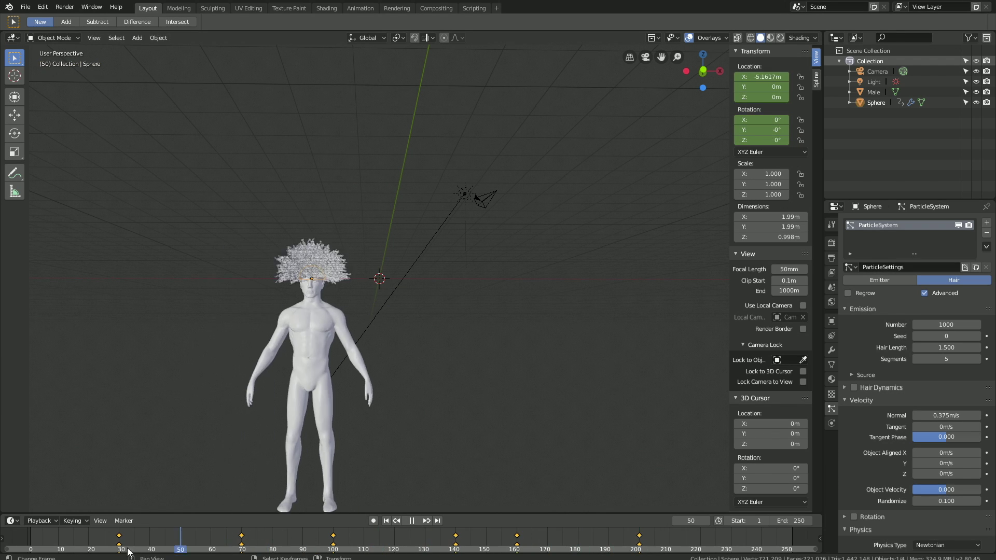
{"action": "left_click", "coordinate": [54, 545]}
{"action": "key", "text": "space"}
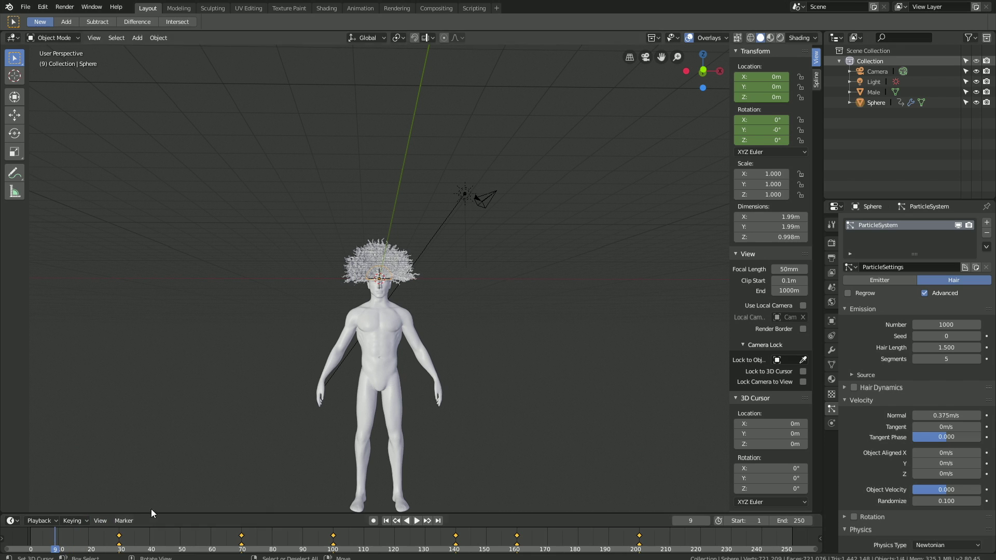
{"action": "left_click", "coordinate": [34, 541]}
- Enable hair dynamics and set the Structure stiffness to 5
{"action": "left_click", "coordinate": [857, 386]}
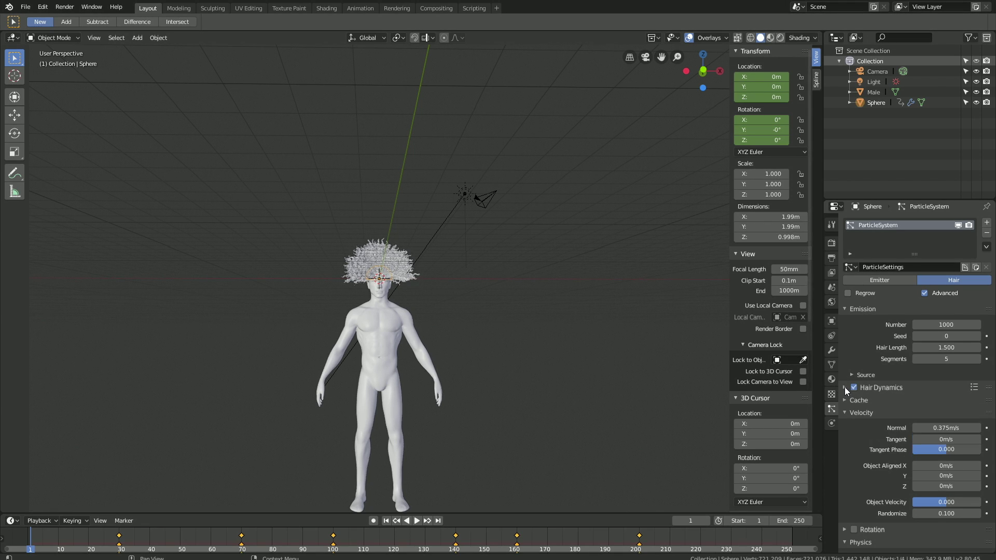
{"action": "left_click", "coordinate": [844, 386]}
{"action": "left_click", "coordinate": [947, 408]}
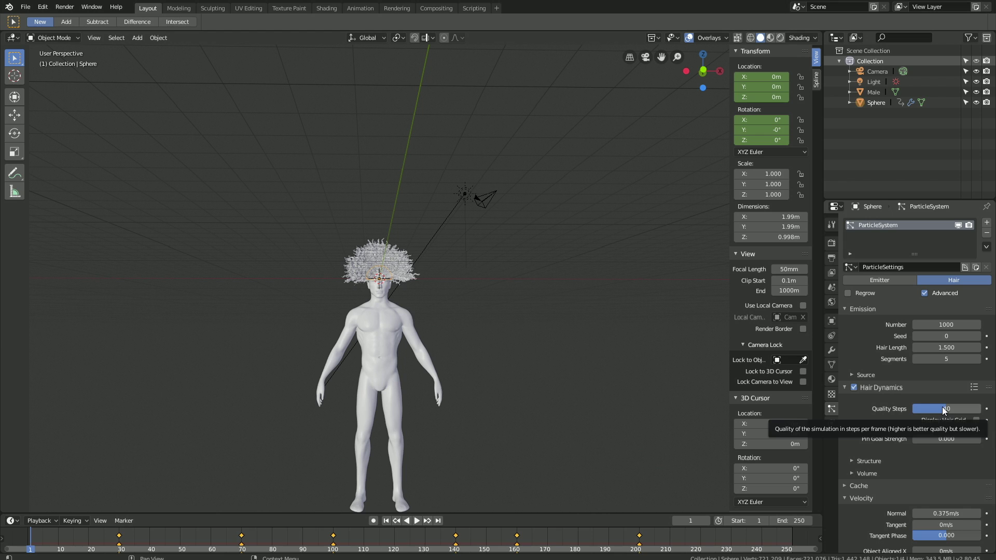
{"action": "scroll", "coordinate": [876, 412], "scroll_direction": "down", "scroll_amount": 4}
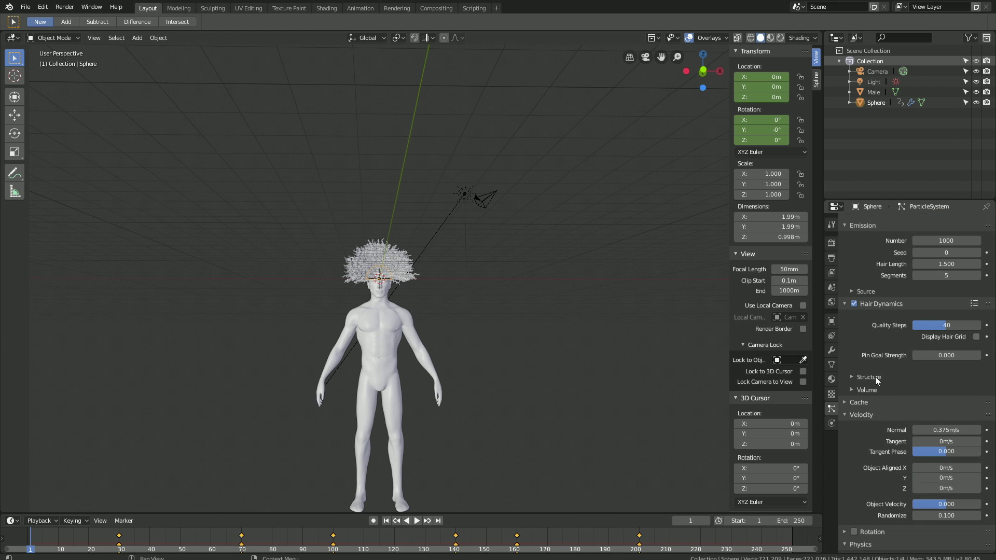
{"action": "left_click", "coordinate": [876, 376]}
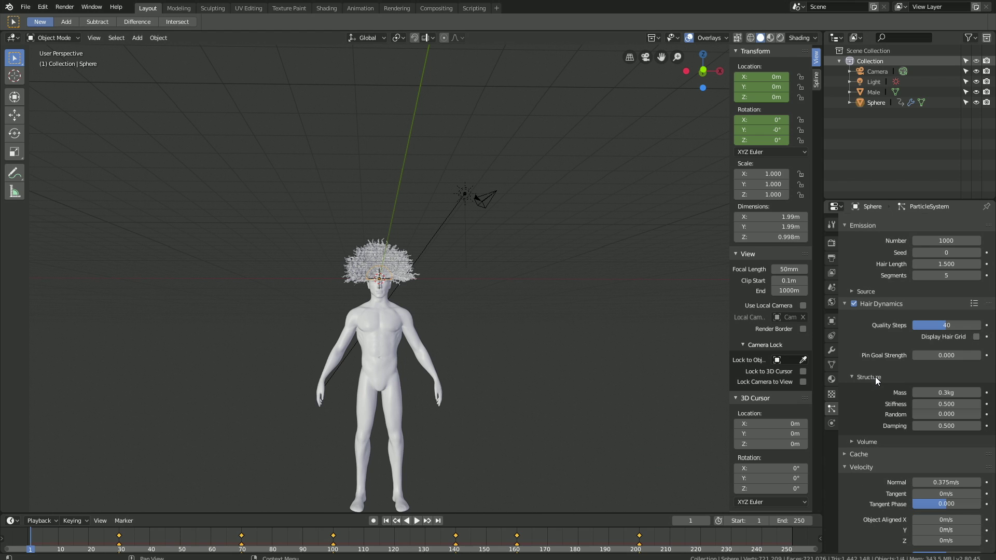
{"action": "left_click", "coordinate": [957, 402]}
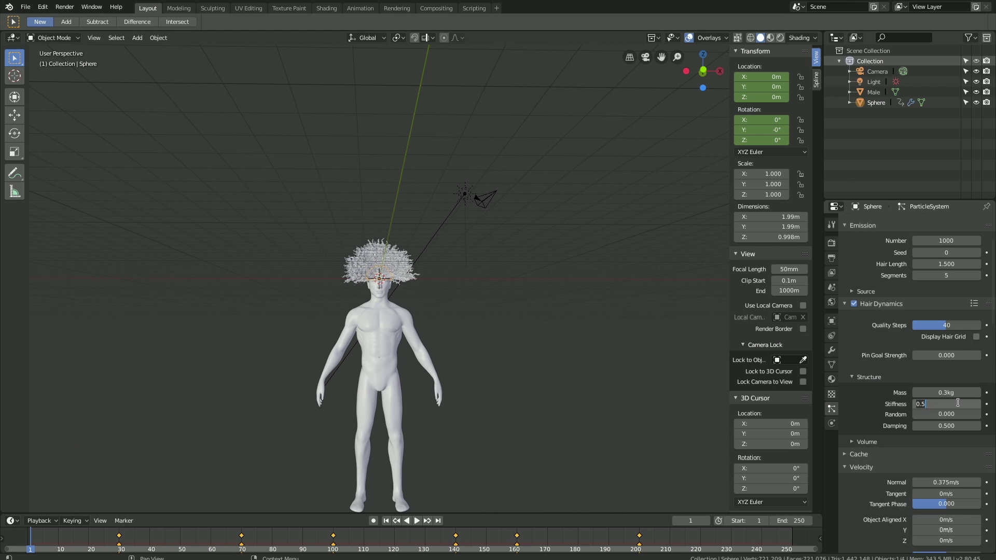
{"action": "type", "text": "5"}
{"action": "key", "text": "Return"}
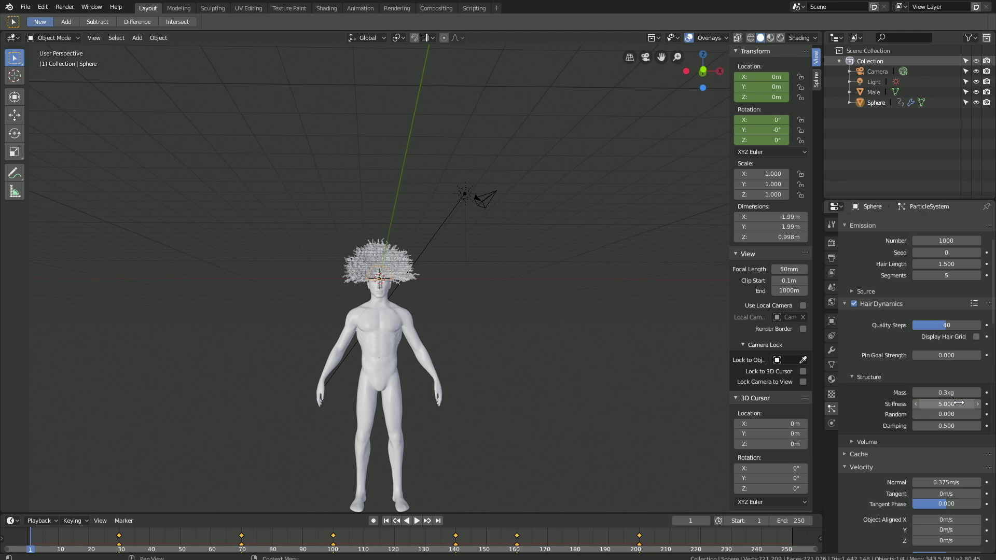
- Expand the Cache settings and save the project as tut2.blend
{"action": "left_click", "coordinate": [875, 452]}
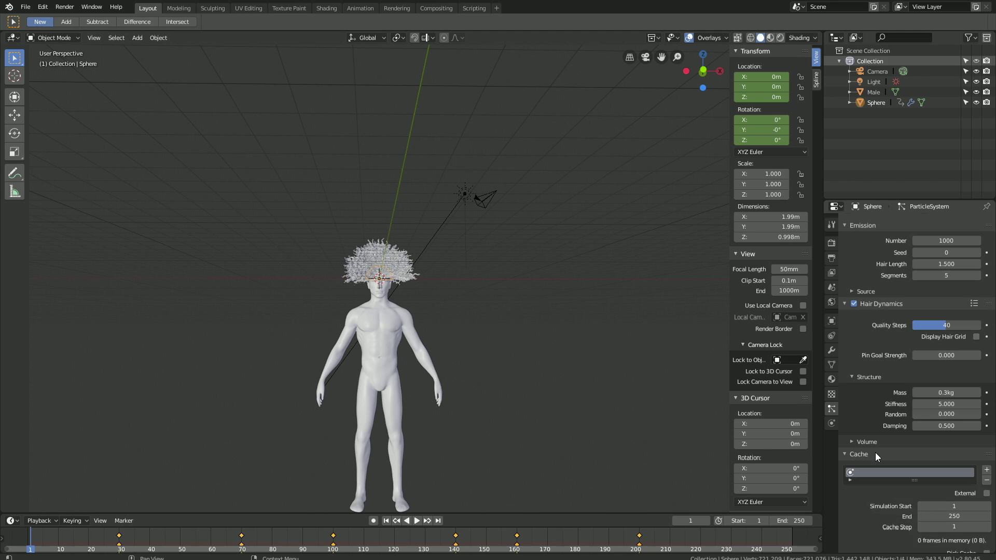
{"action": "scroll", "coordinate": [875, 452], "scroll_direction": "down", "scroll_amount": 5}
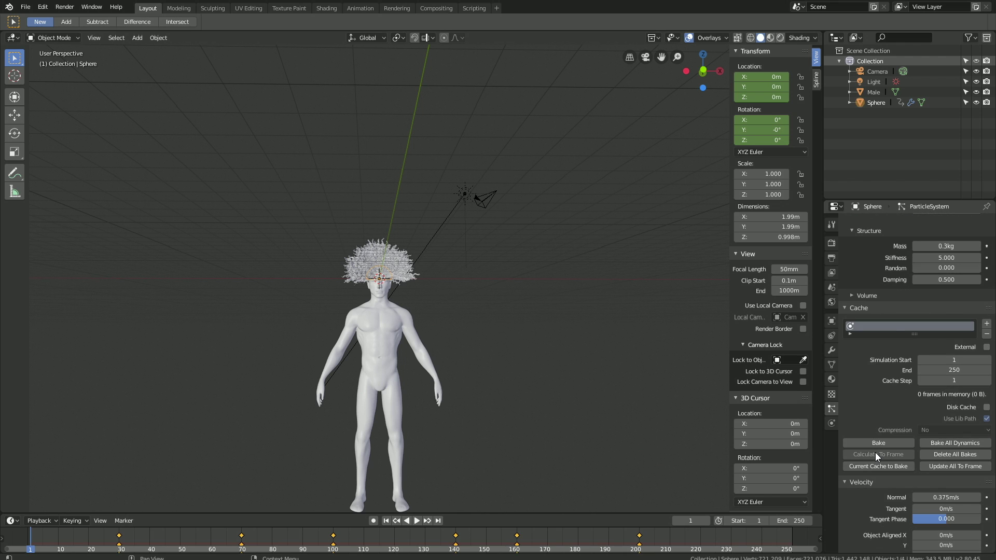
{"action": "left_click", "coordinate": [25, 6]}
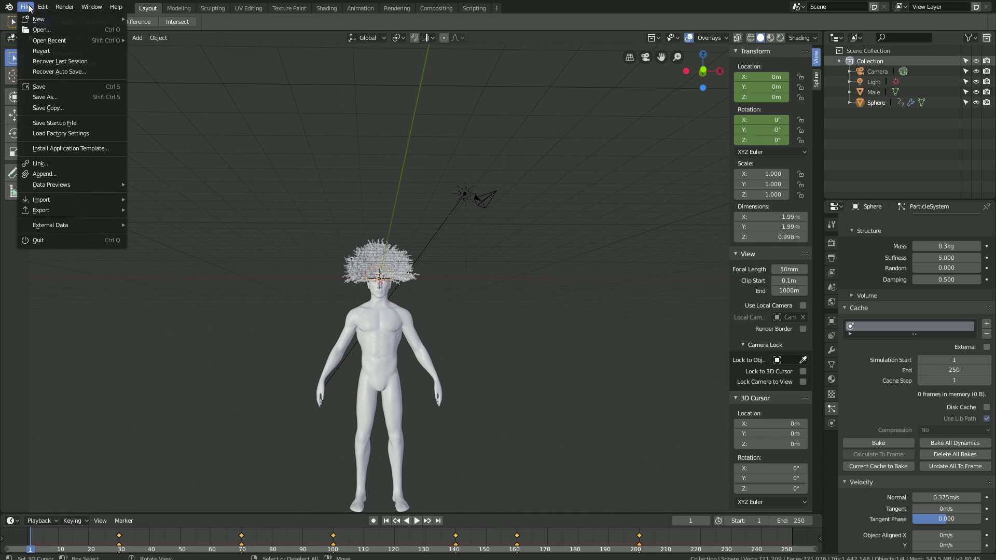
{"action": "left_click", "coordinate": [51, 97]}
{"action": "left_click", "coordinate": [920, 63]}
{"action": "left_click", "coordinate": [949, 51]}
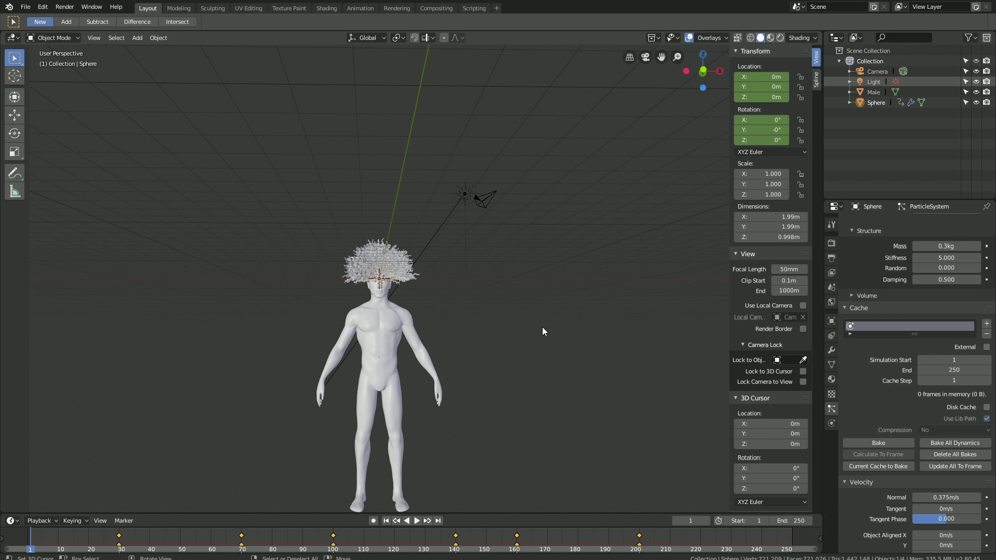
- Set stiffness to 3 and bake the hair dynamics for all 250 frames
{"action": "left_click", "coordinate": [928, 257]}
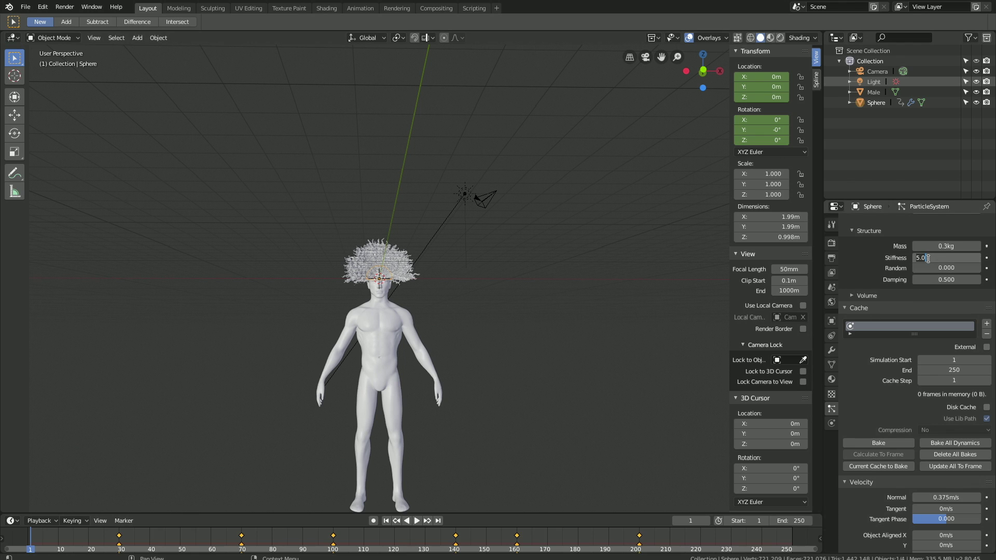
{"action": "type", "text": "3"}
{"action": "key", "text": "Return"}
{"action": "left_click", "coordinate": [884, 443]}
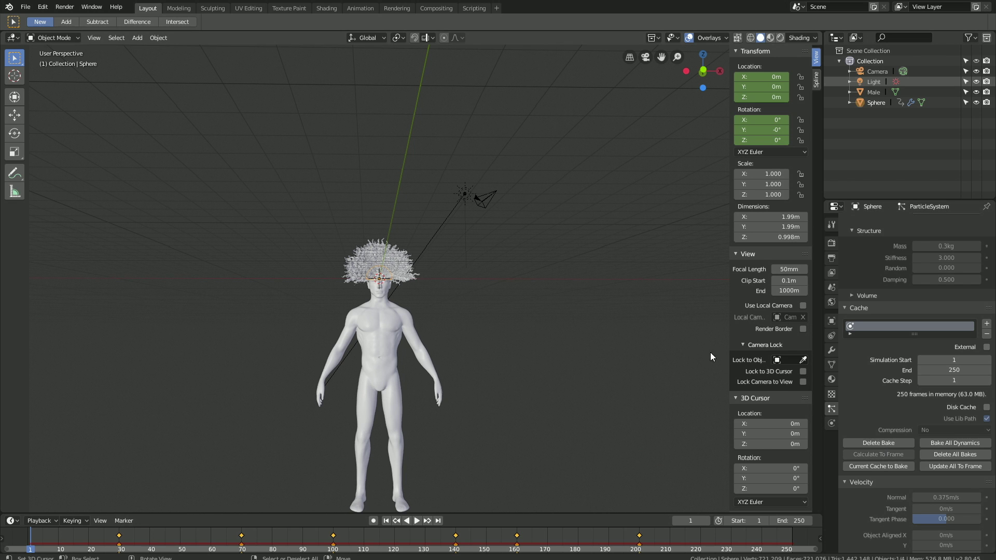
{"action": "middle_click_drag", "start_coordinate": [474, 262], "coordinate": [512, 275]}
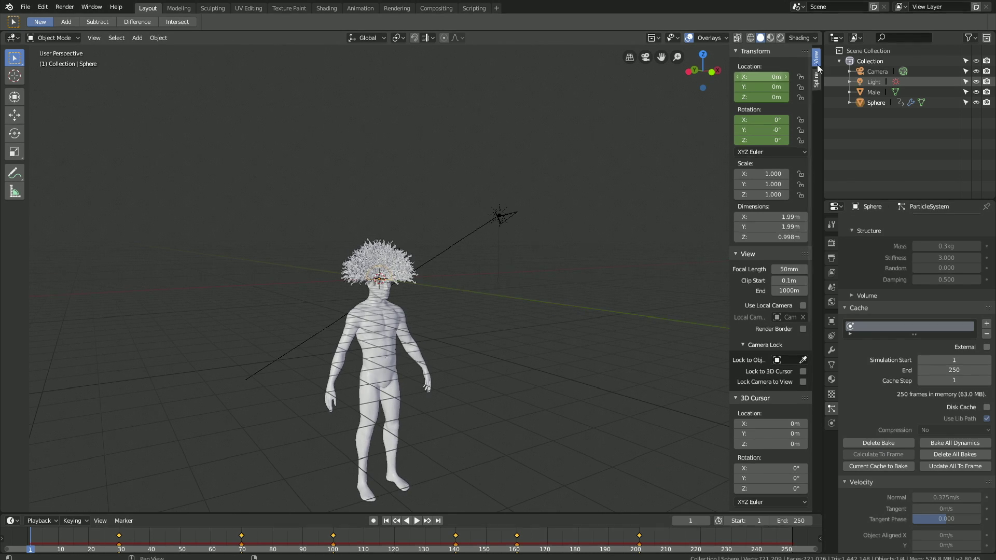
- Play the baked hair animation, stop at frame 211, and switch to camera view
{"action": "key", "text": "space"}
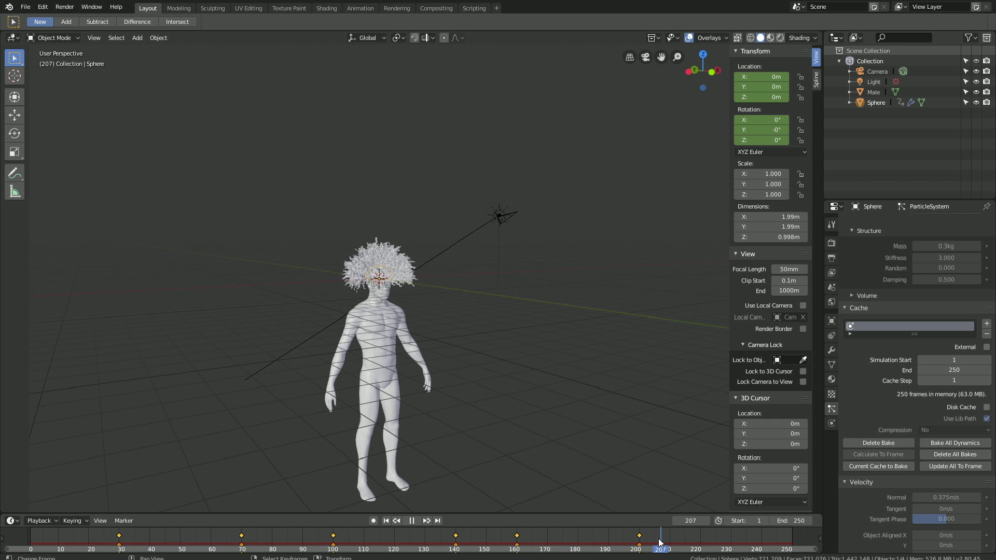
{"action": "key", "text": "space"}
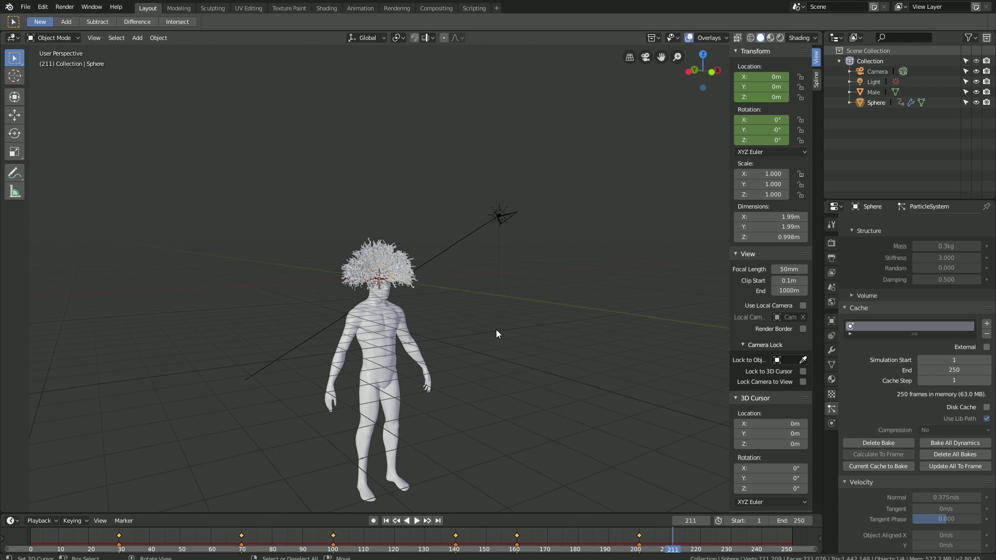
{"action": "key", "text": "KP_0"}
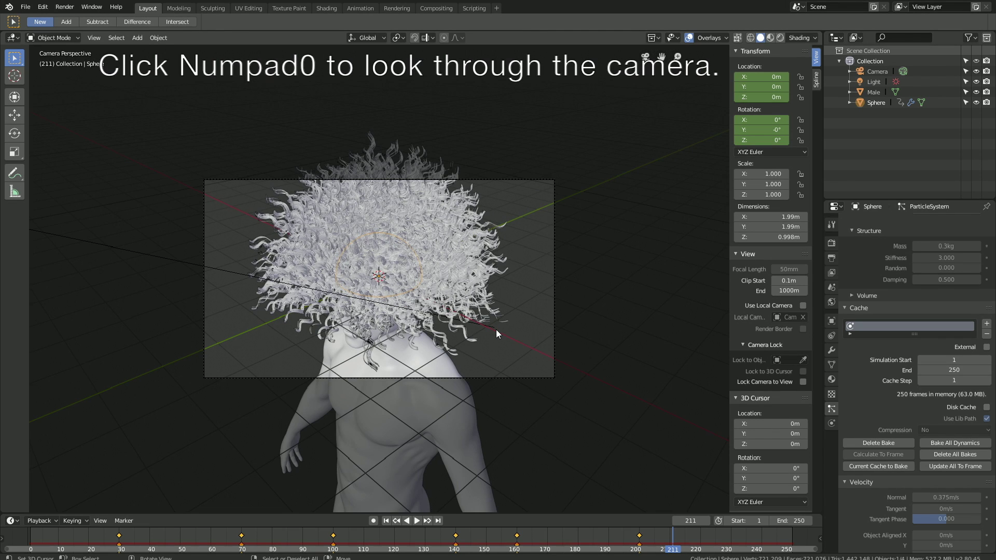
- Lock the camera to the view, frame the man's upper body, go to frame 162, and use Rendered shading
{"action": "left_click", "coordinate": [802, 382]}
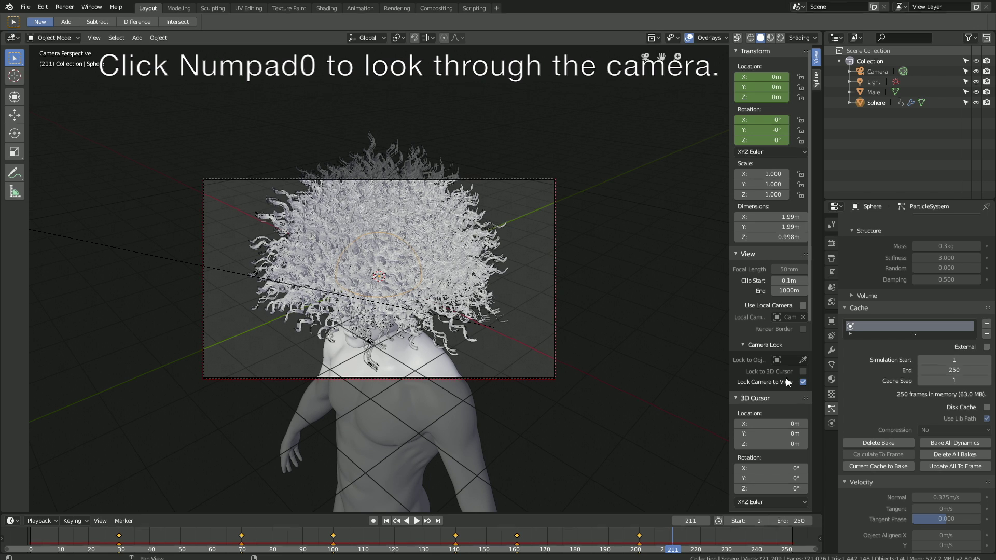
{"action": "scroll", "coordinate": [536, 304], "scroll_direction": "down", "scroll_amount": 5}
{"action": "middle_click_drag", "start_coordinate": [535, 309], "coordinate": [596, 273]}
{"action": "left_click_drag", "start_coordinate": [654, 540], "coordinate": [642, 539]}
{"action": "middle_click_drag", "start_coordinate": [514, 349], "coordinate": [617, 347], "text": "shift"}
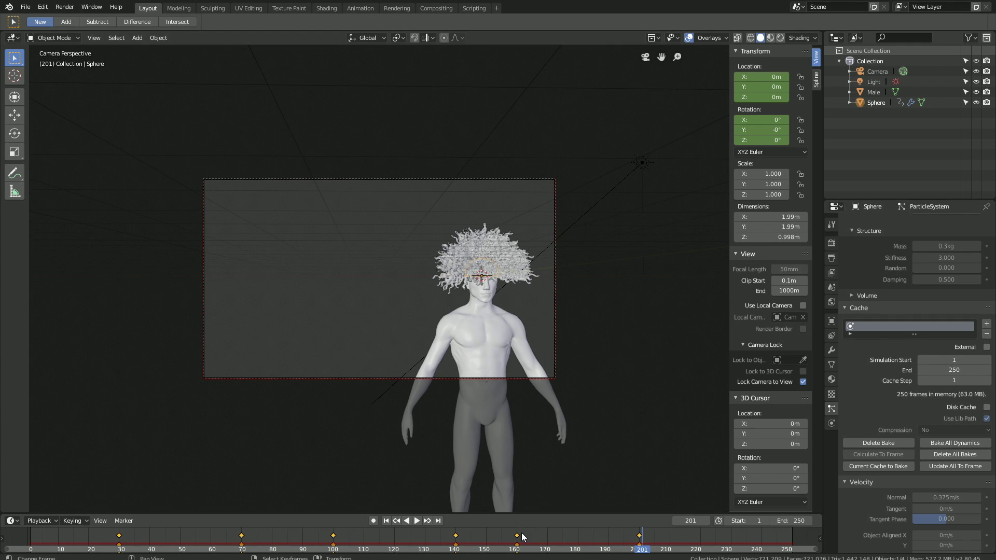
{"action": "left_click", "coordinate": [522, 537]}
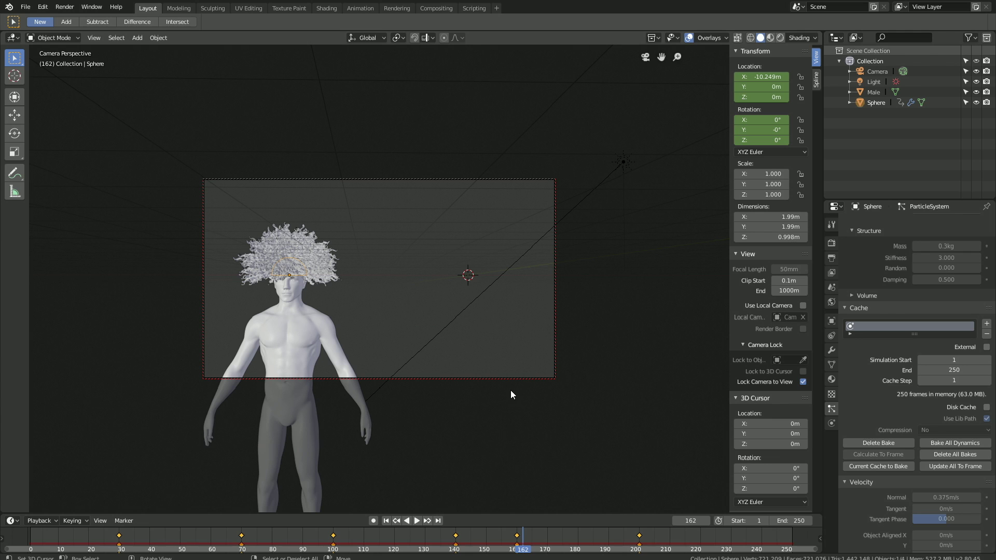
{"action": "scroll", "coordinate": [872, 500], "scroll_direction": "down", "scroll_amount": 15}
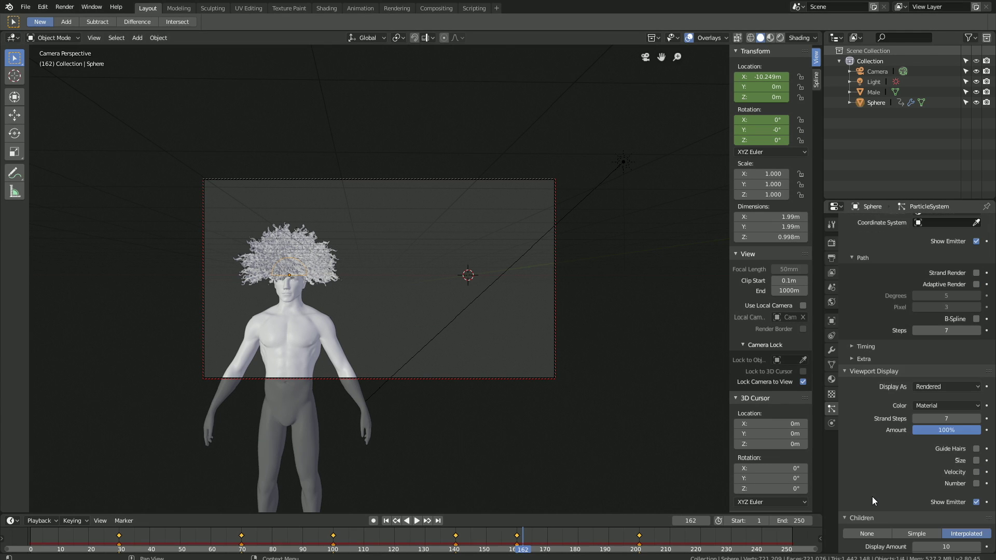
{"action": "left_click", "coordinate": [780, 38]}
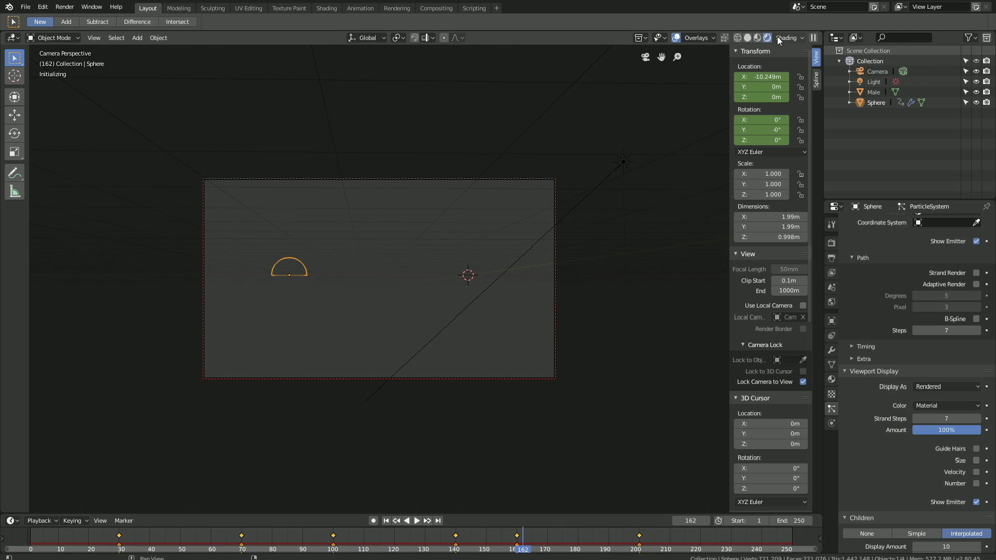
- Turn off Lock Camera to View, zoom in, and go to frame 199
{"action": "left_click", "coordinate": [803, 383]}
{"action": "scroll", "coordinate": [307, 282], "scroll_direction": "up", "scroll_amount": 2}
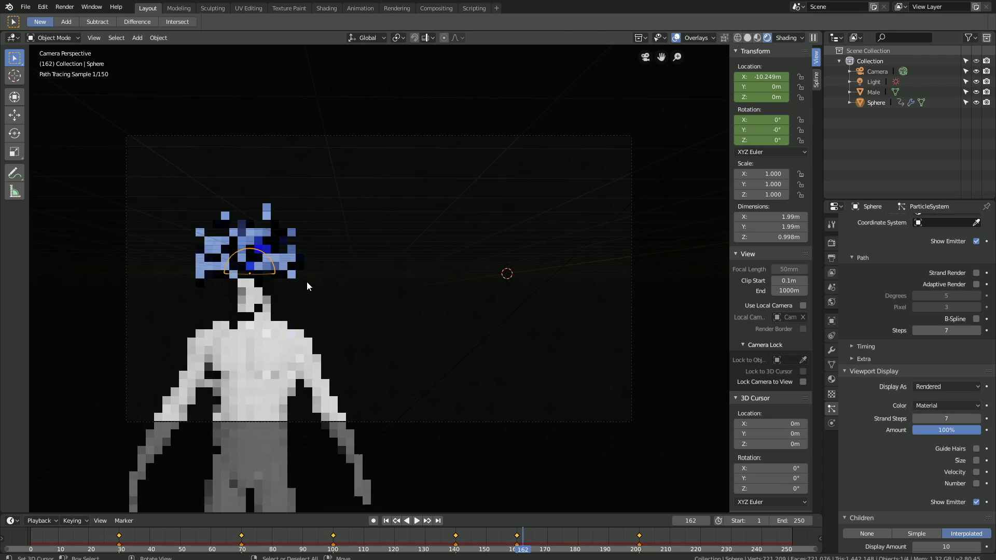
{"action": "scroll", "coordinate": [344, 303], "scroll_direction": "up", "scroll_amount": 1}
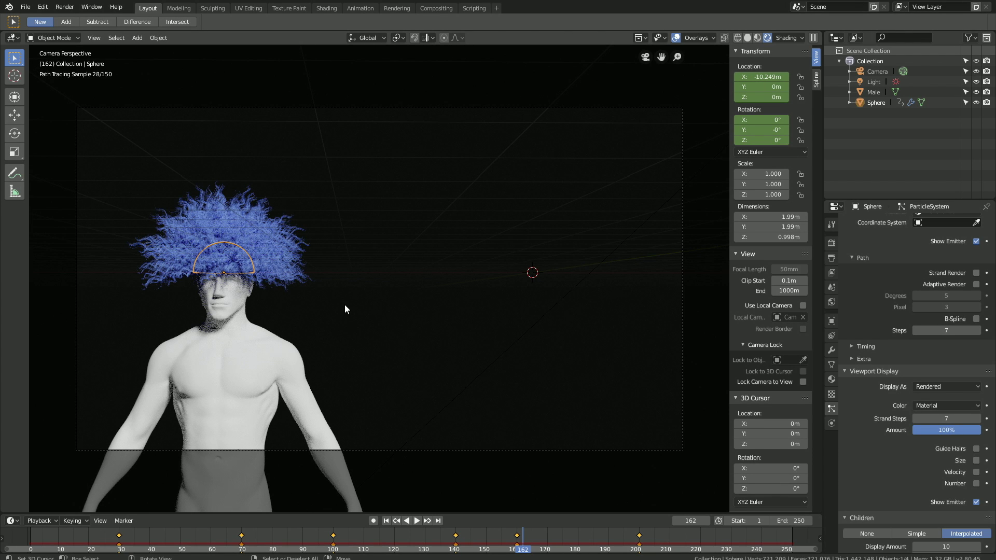
{"action": "left_click", "coordinate": [638, 537]}
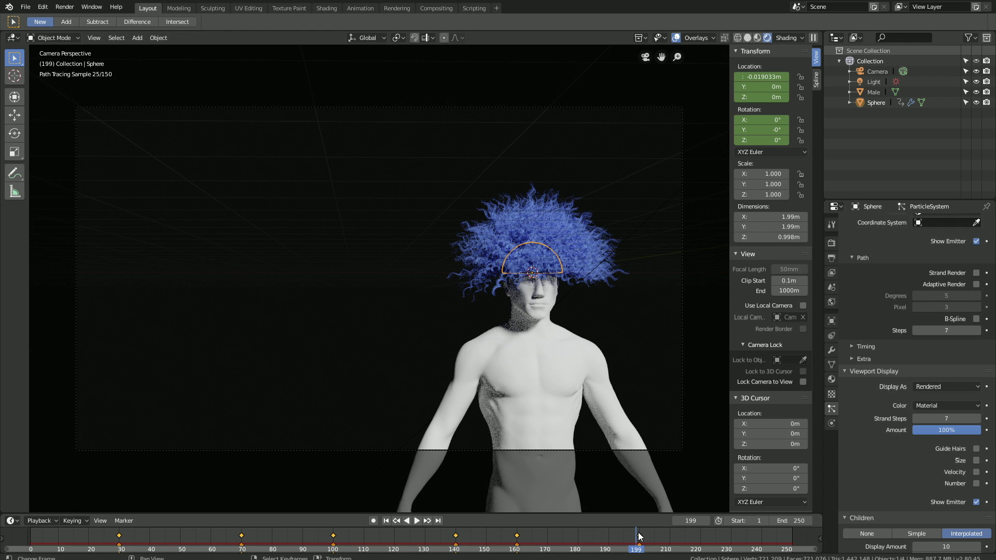
- Set the Children Render Amount to 30 and hide the viewport overlays
{"action": "scroll", "coordinate": [895, 487], "scroll_direction": "down", "scroll_amount": 6}
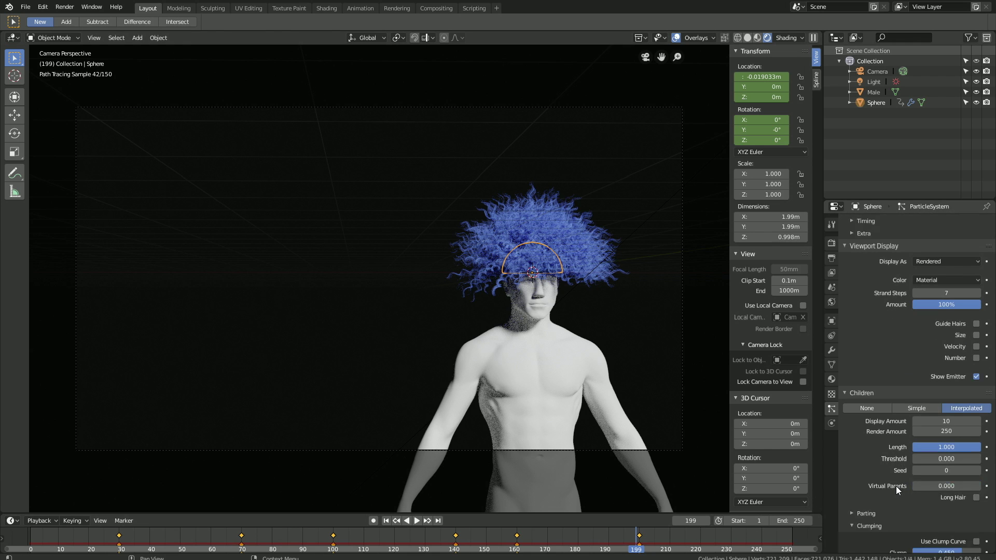
{"action": "left_click", "coordinate": [948, 431]}
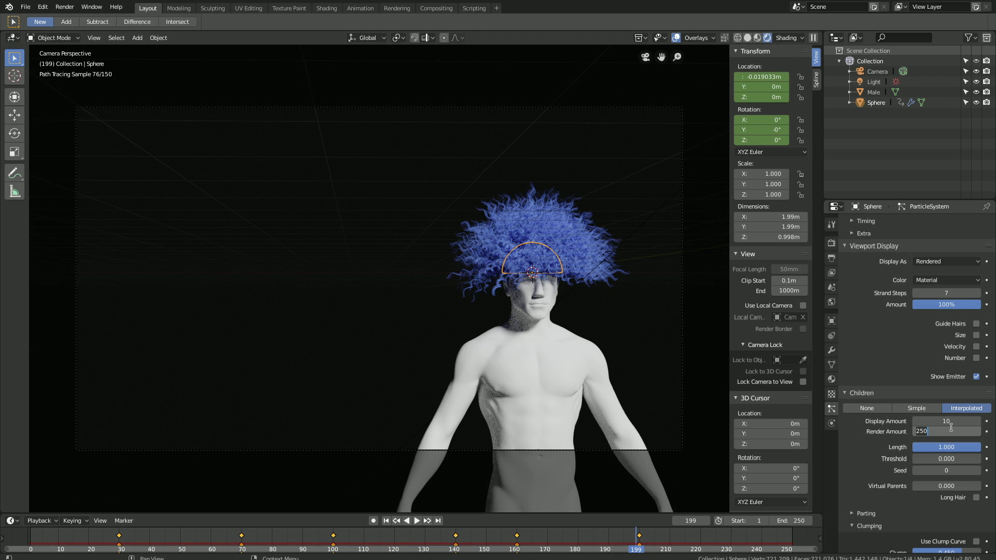
{"action": "type", "text": "30"}
{"action": "key", "text": "Return"}
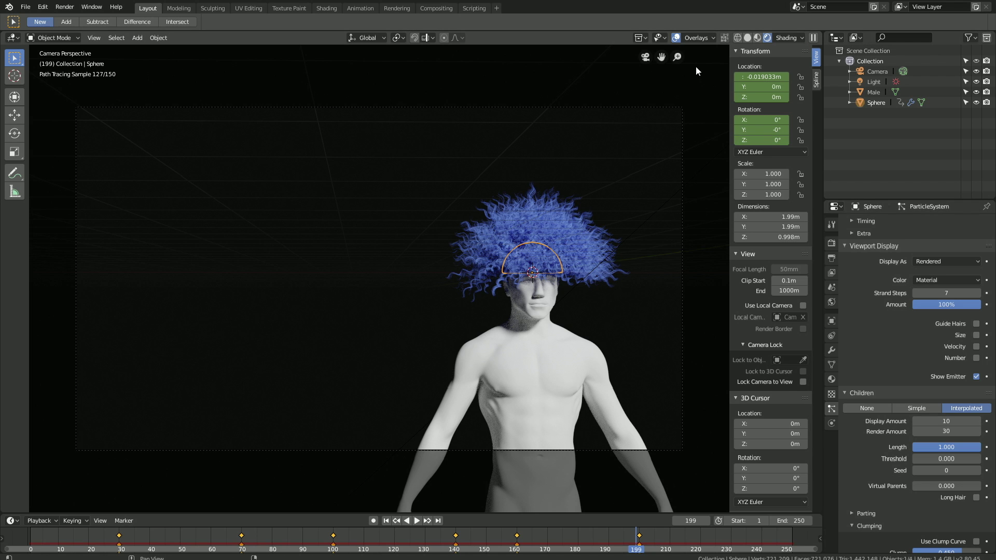
{"action": "left_click", "coordinate": [675, 37]}
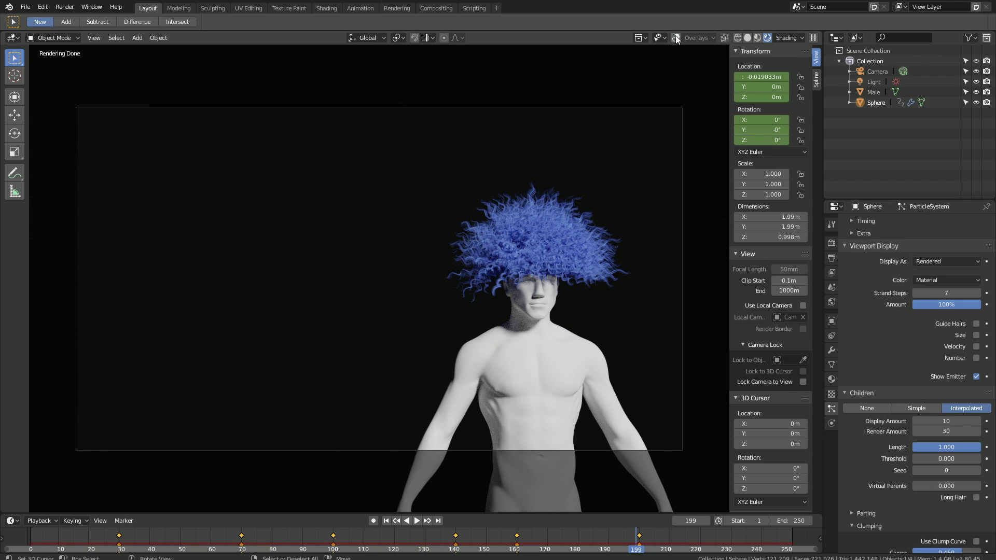
- Show renders in an Image Editor and render a still of frame 199
{"action": "left_click", "coordinate": [75, 7]}
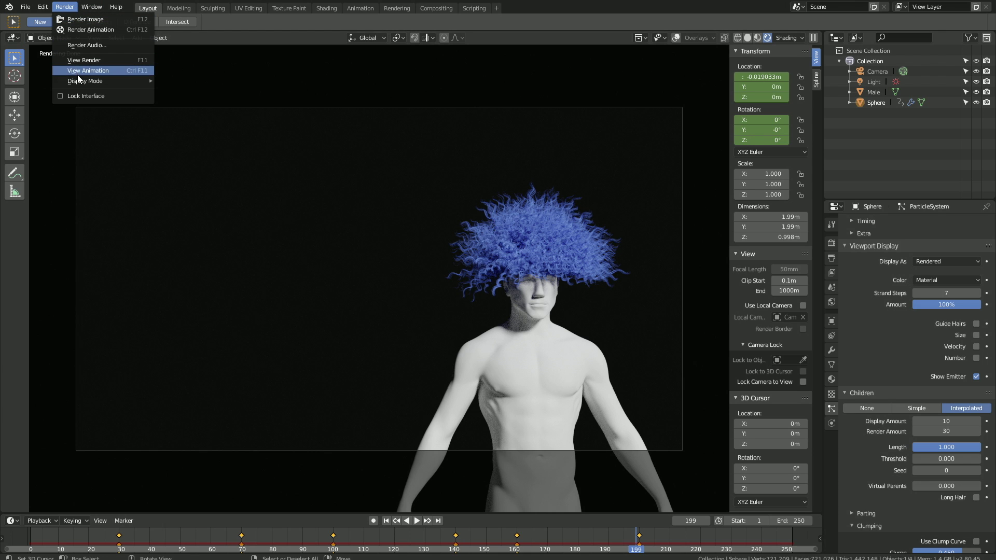
{"action": "mouse_move", "coordinate": [85, 80]}
{"action": "left_click", "coordinate": [216, 92]}
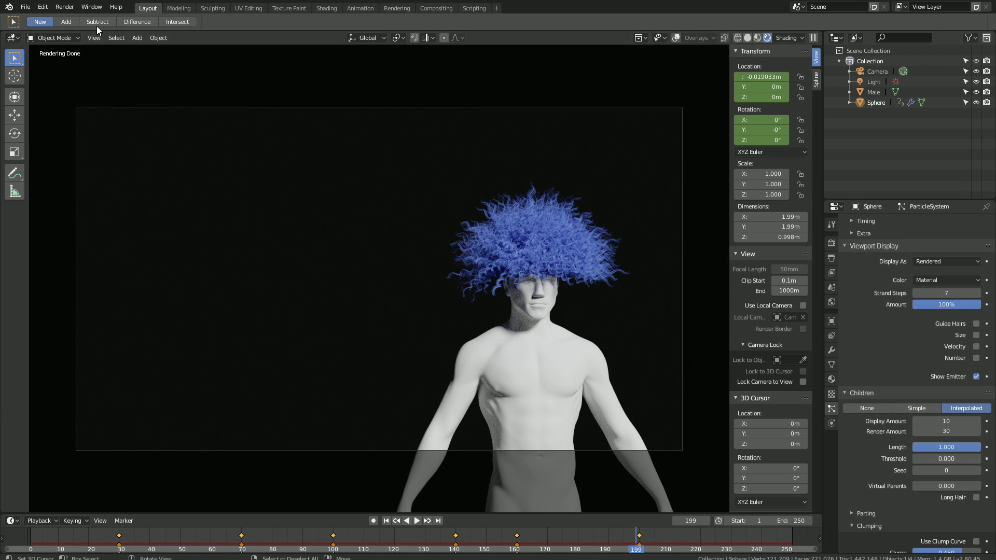
{"action": "left_click", "coordinate": [75, 7]}
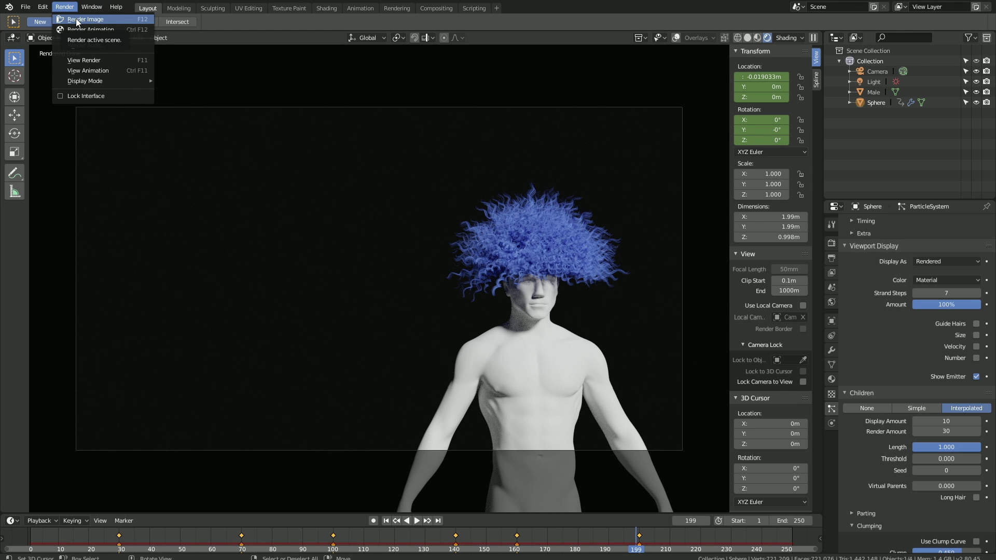
{"action": "left_click", "coordinate": [76, 20]}
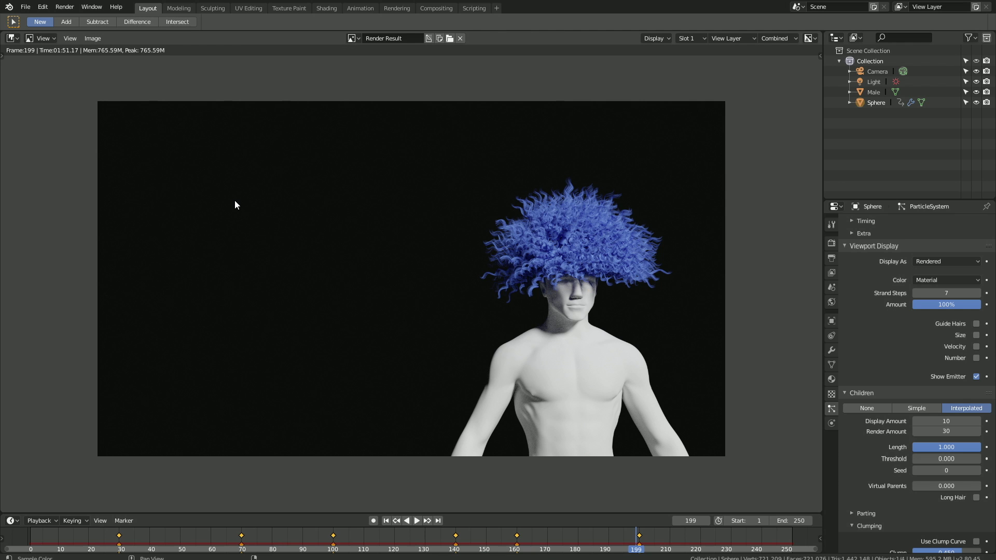
- Switch the editor back to the 3D Viewport and show the hair's Material.001 settings
{"action": "left_click", "coordinate": [13, 38]}
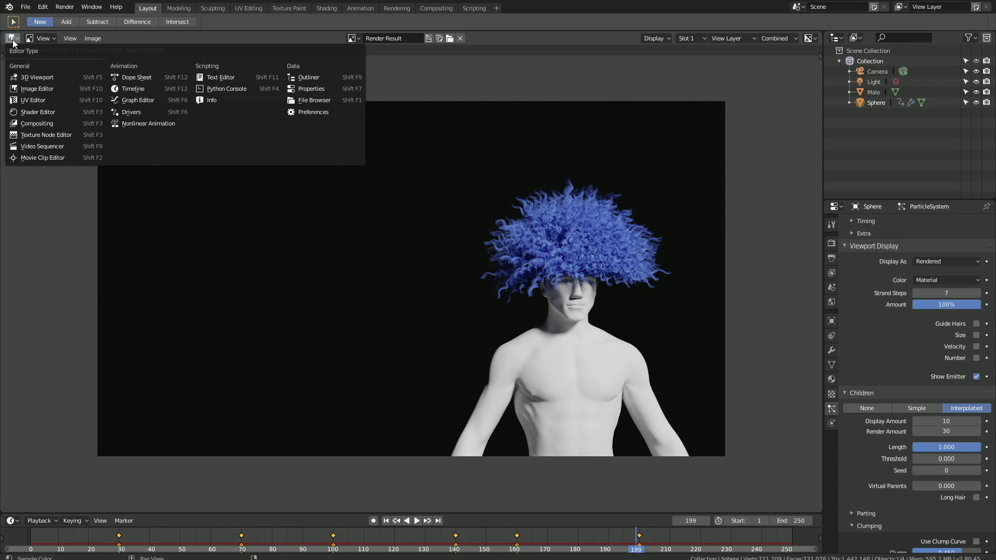
{"action": "left_click", "coordinate": [21, 75]}
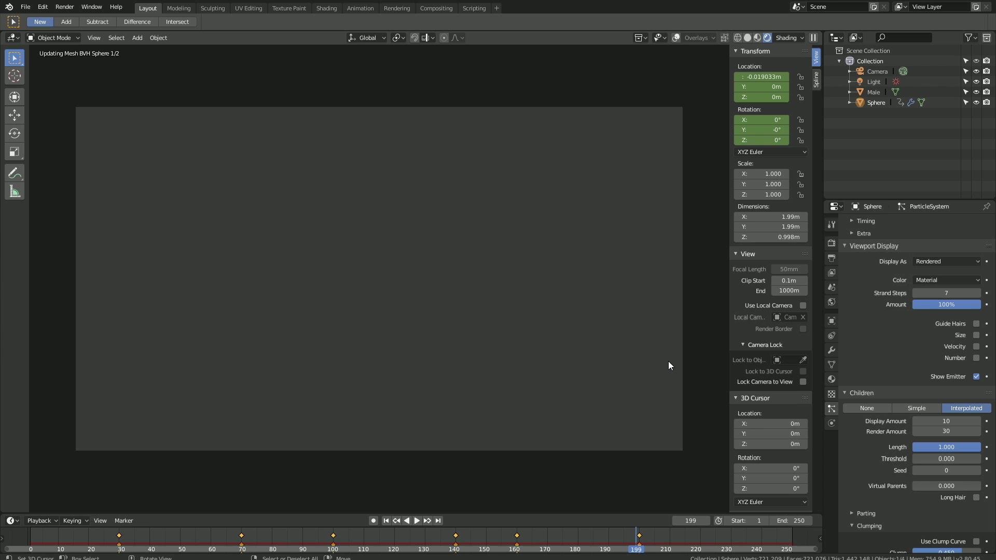
{"action": "left_click", "coordinate": [831, 379]}
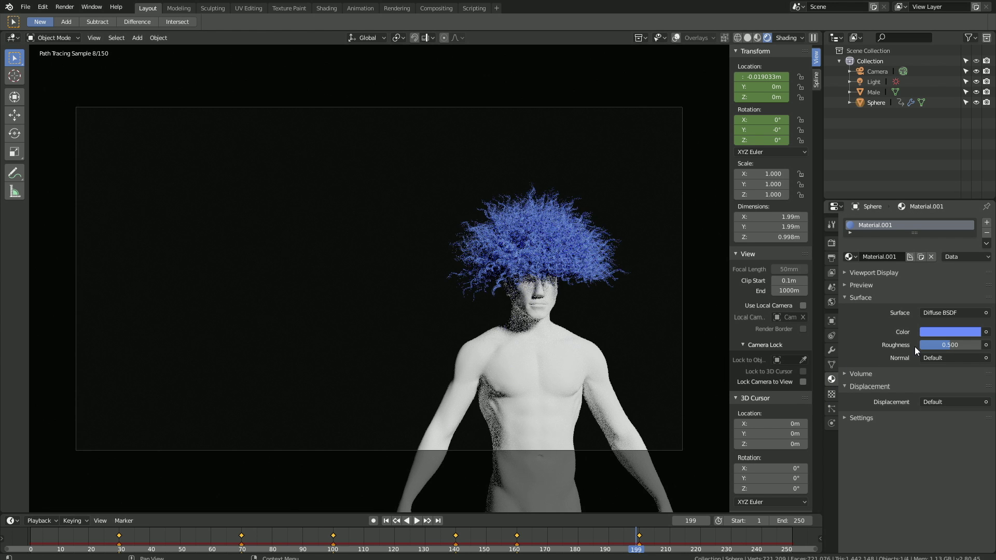
- Shift the hair colour to a deeper blue with Value 0.880 and show the Output properties
{"action": "left_click", "coordinate": [956, 332]}
{"action": "left_click", "coordinate": [946, 197]}
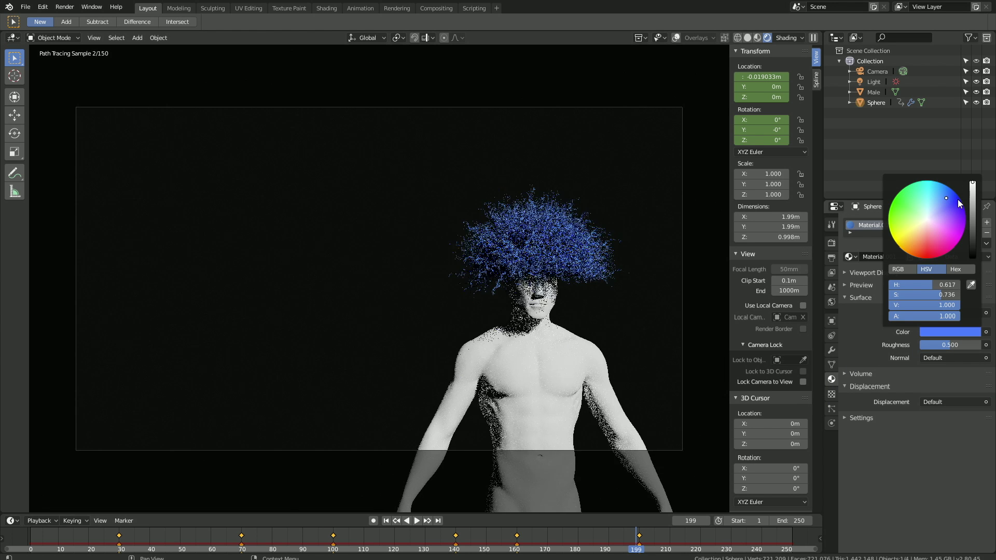
{"action": "left_click", "coordinate": [972, 192]}
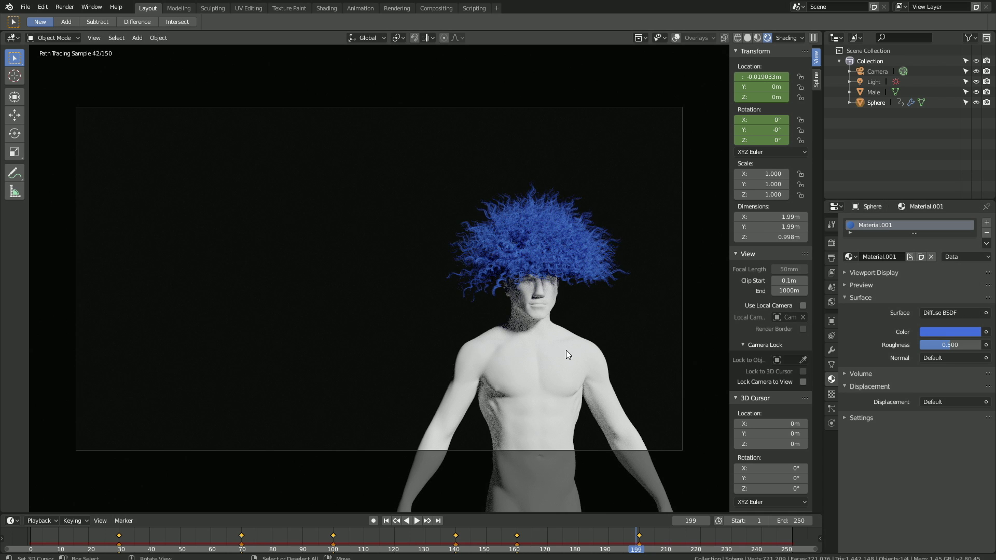
{"action": "left_click", "coordinate": [835, 256]}
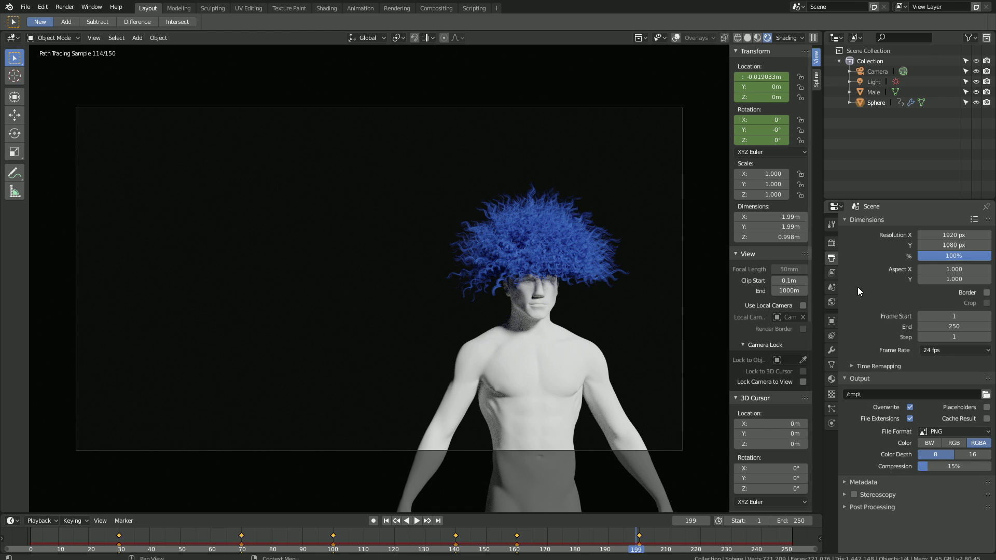
- Set the animation frame rate to 30 fps
{"action": "left_click", "coordinate": [923, 350]}
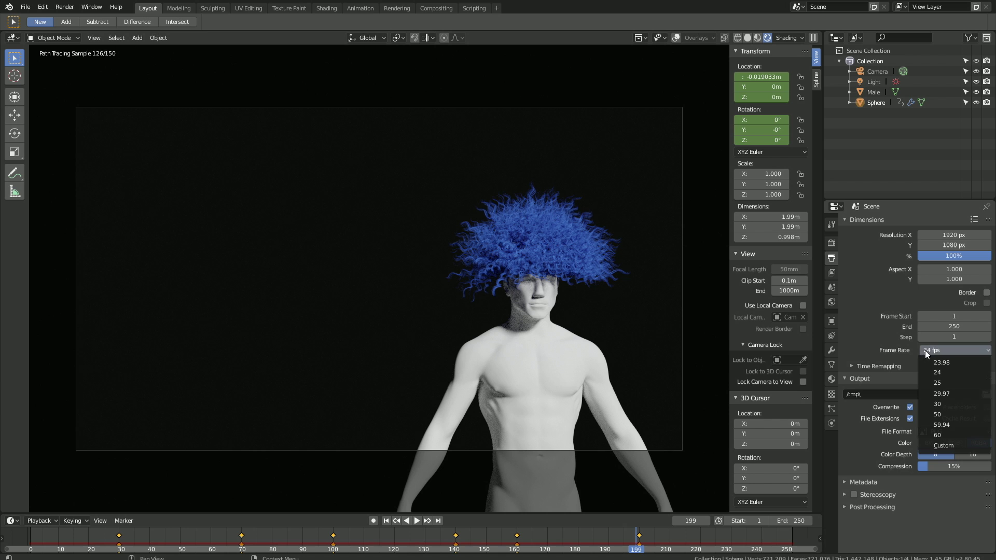
{"action": "left_click", "coordinate": [940, 402]}
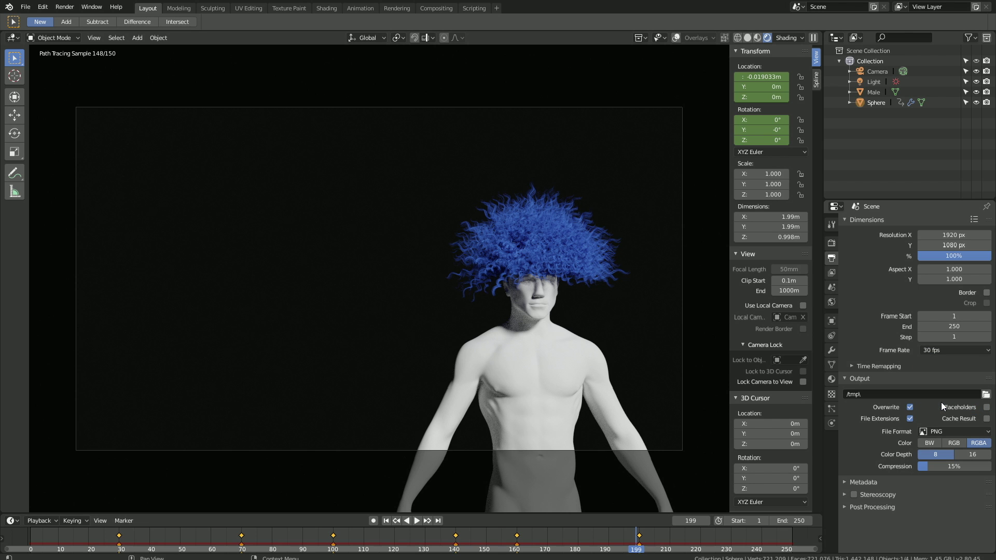
{"action": "left_click", "coordinate": [985, 394]}
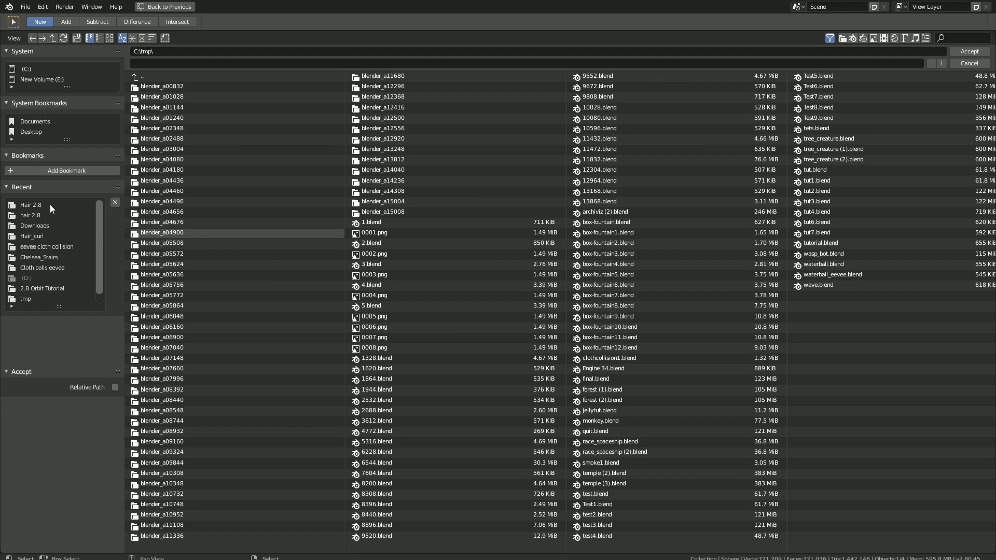
- Set the render output to a new folder E:\tmp\Hair 2.8 pngs with file prefix 'tut'
{"action": "left_click", "coordinate": [26, 79]}
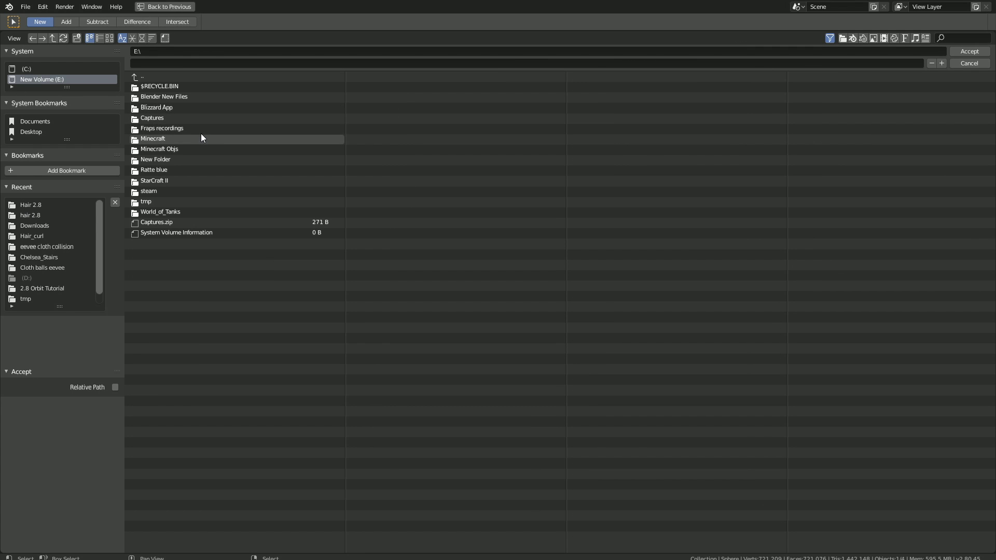
{"action": "left_click", "coordinate": [174, 200]}
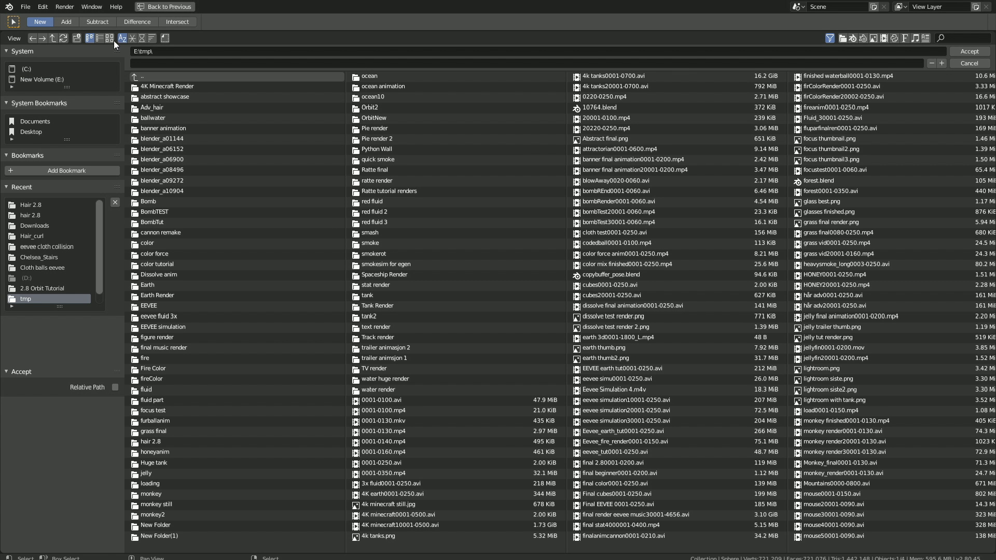
{"action": "left_click", "coordinate": [76, 38]}
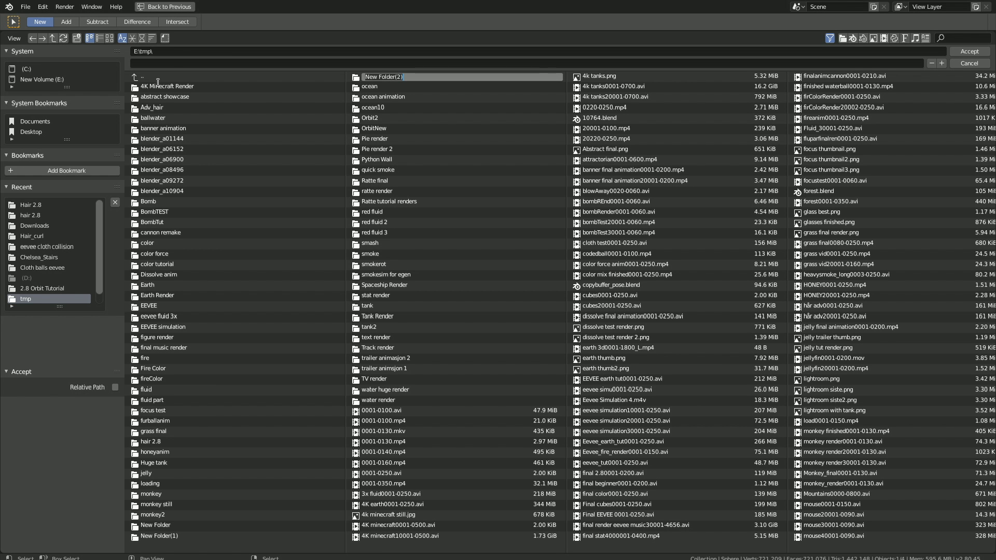
{"action": "type", "text": "Hair 2.8"}
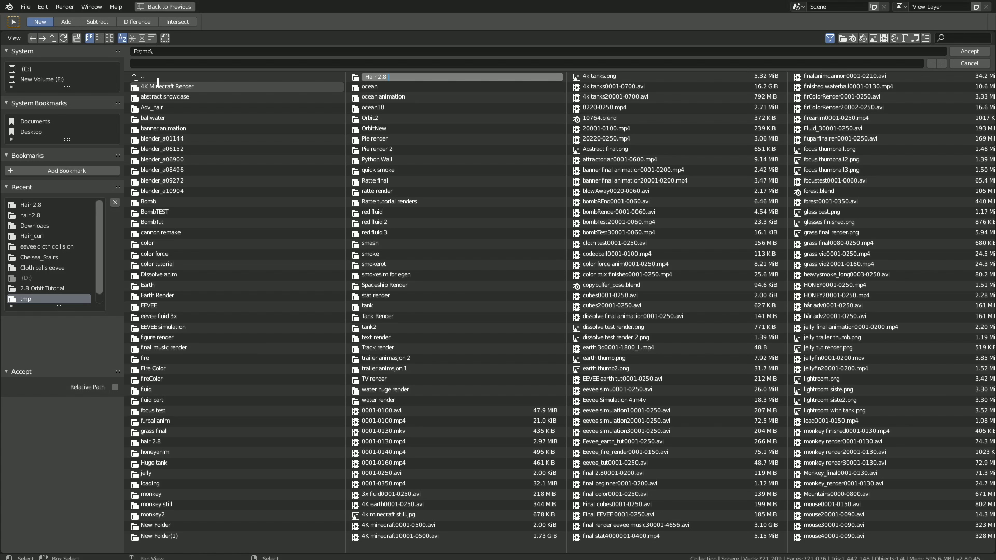
{"action": "type", "text": " pngs"}
{"action": "key", "text": "Return"}
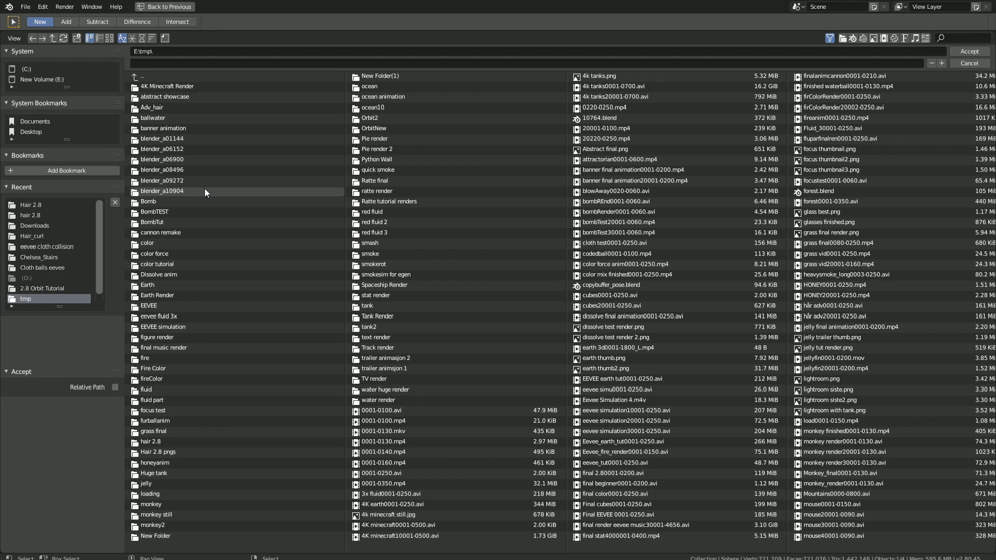
{"action": "left_click", "coordinate": [185, 452]}
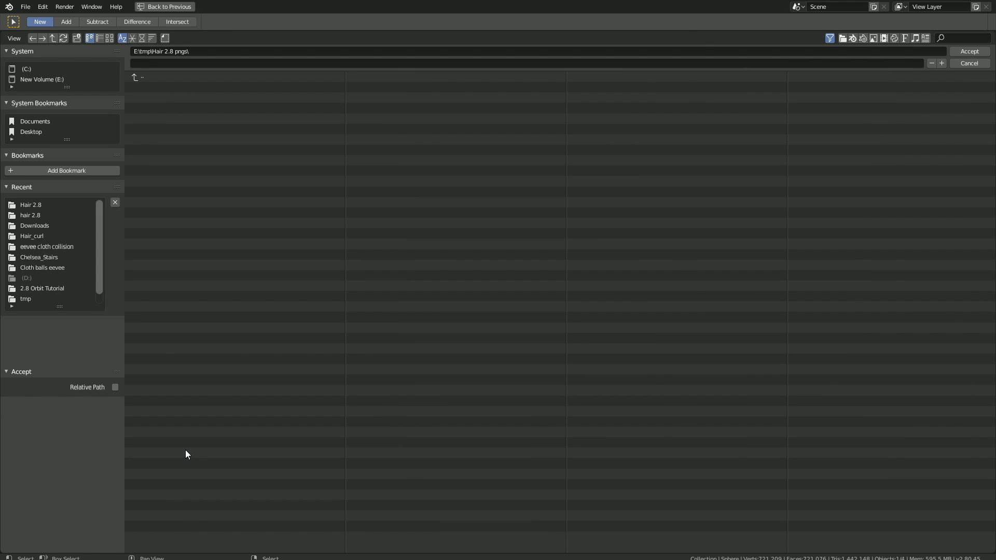
{"action": "left_click", "coordinate": [232, 66]}
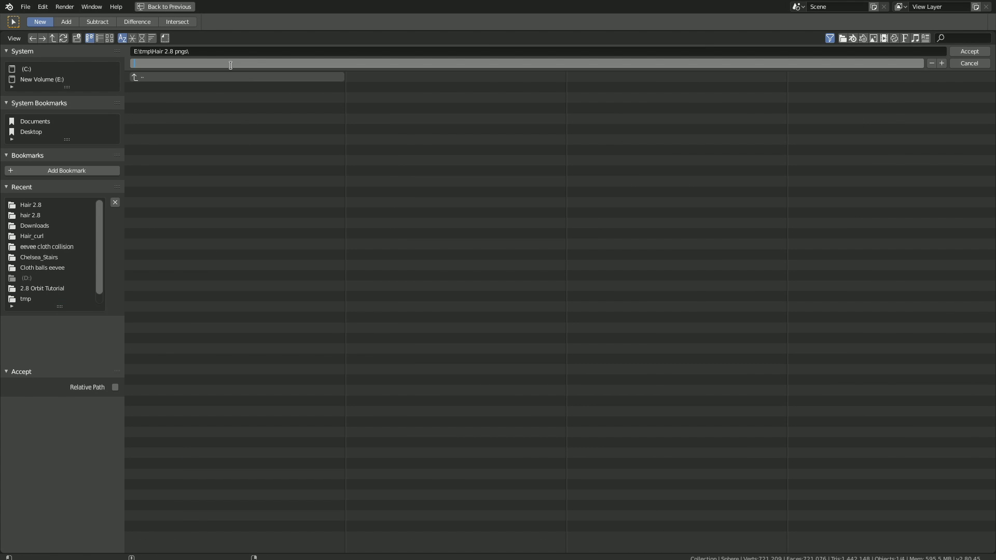
{"action": "key", "text": "Return"}
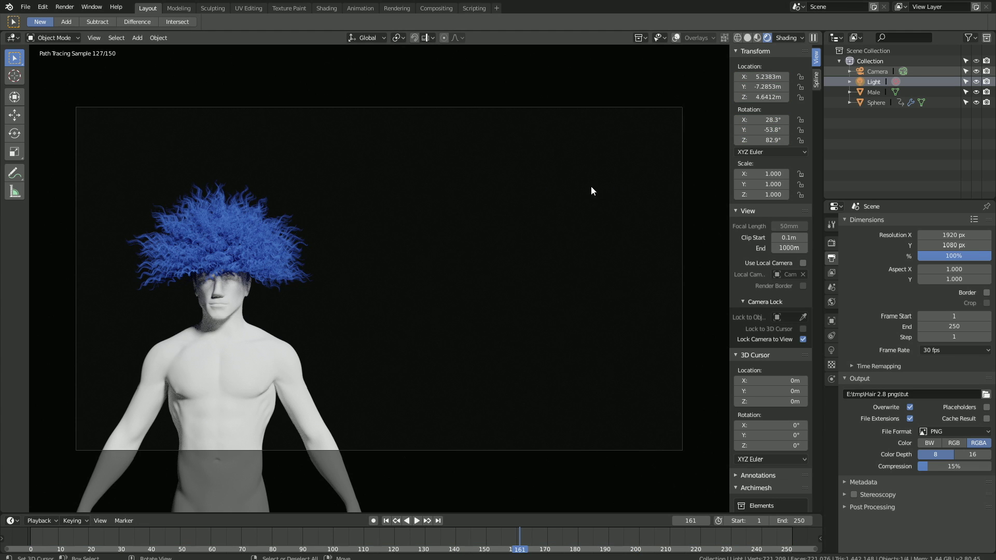
- Launch Render Animation from the Render menu to output all frames
{"action": "left_click", "coordinate": [66, 8]}
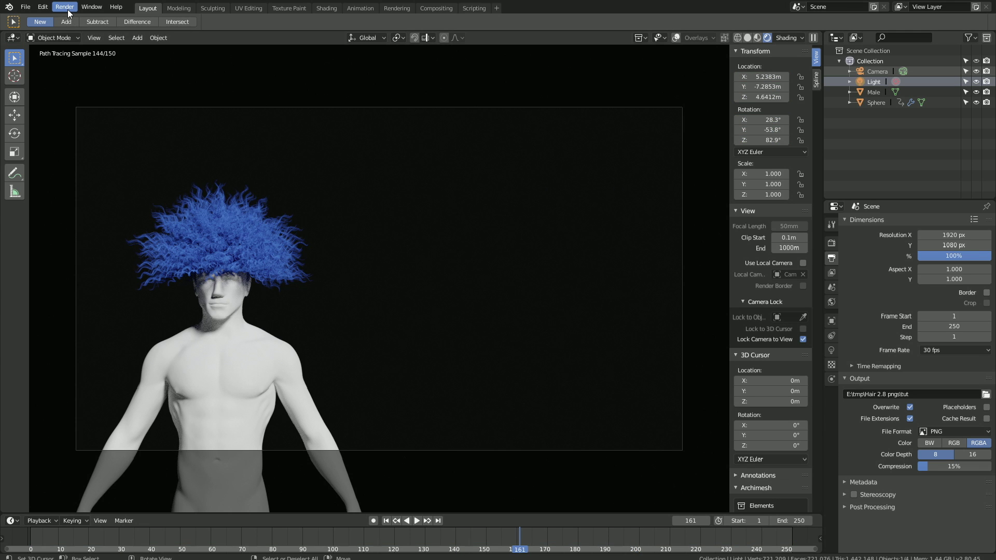
{"action": "left_click", "coordinate": [68, 11]}
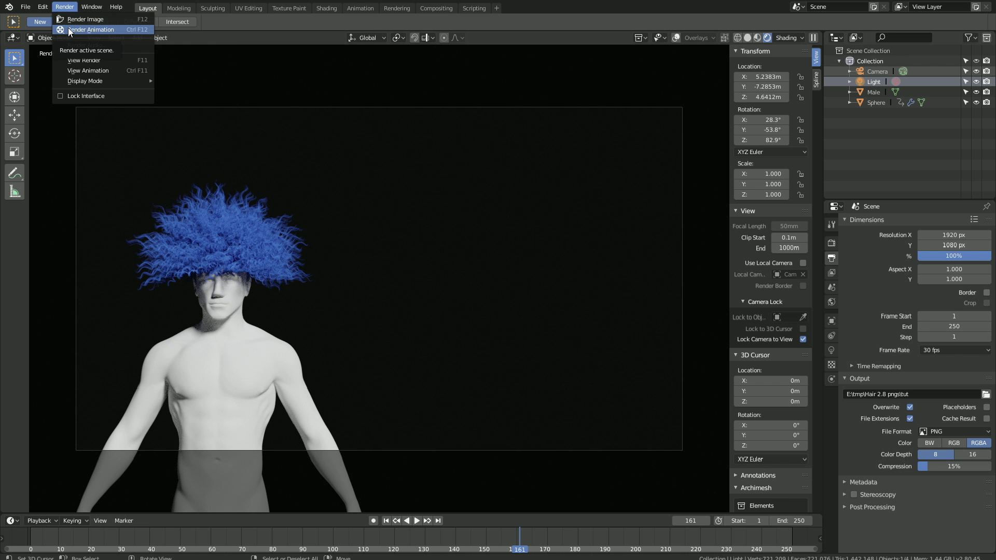
{"action": "left_click", "coordinate": [69, 29]}
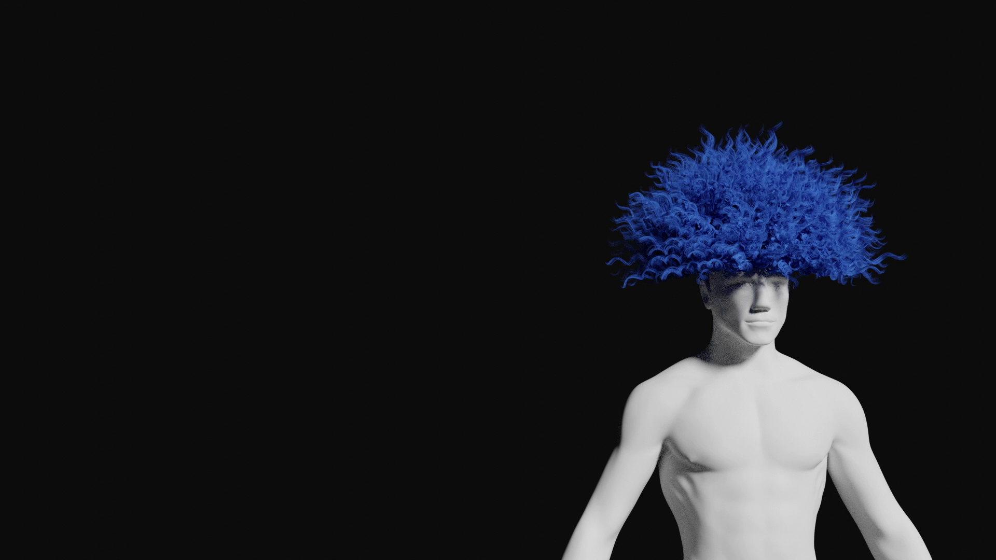